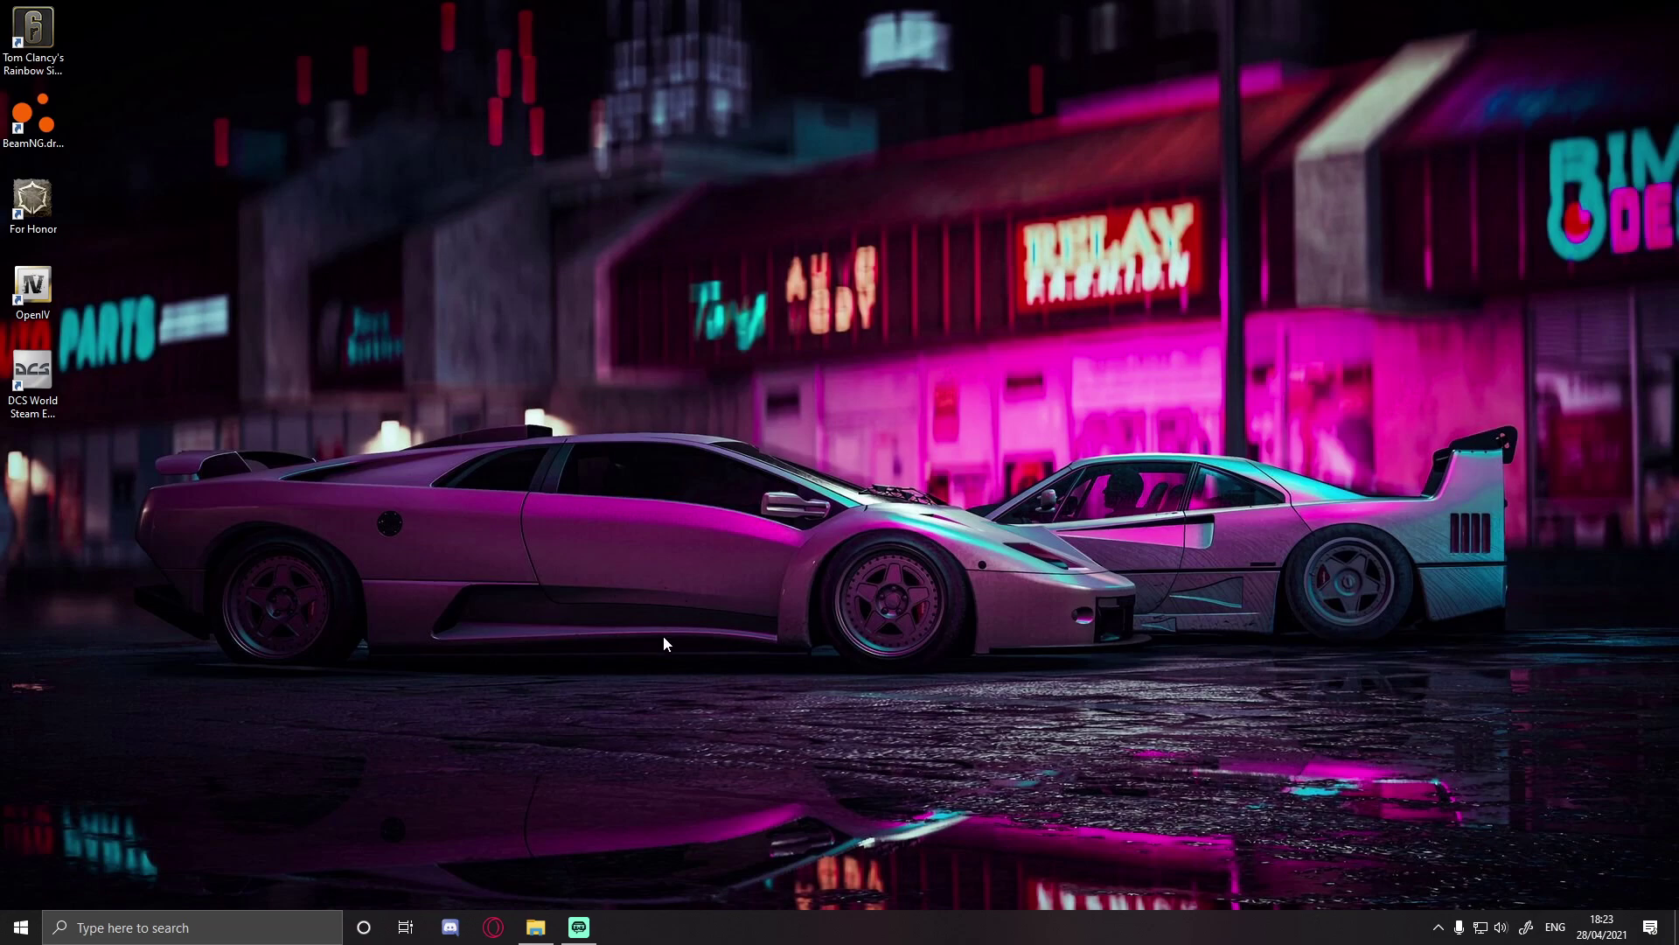
Step: Open File Explorer and go to the tank (C:) drive
{"action": "left_click", "coordinate": [536, 927]}
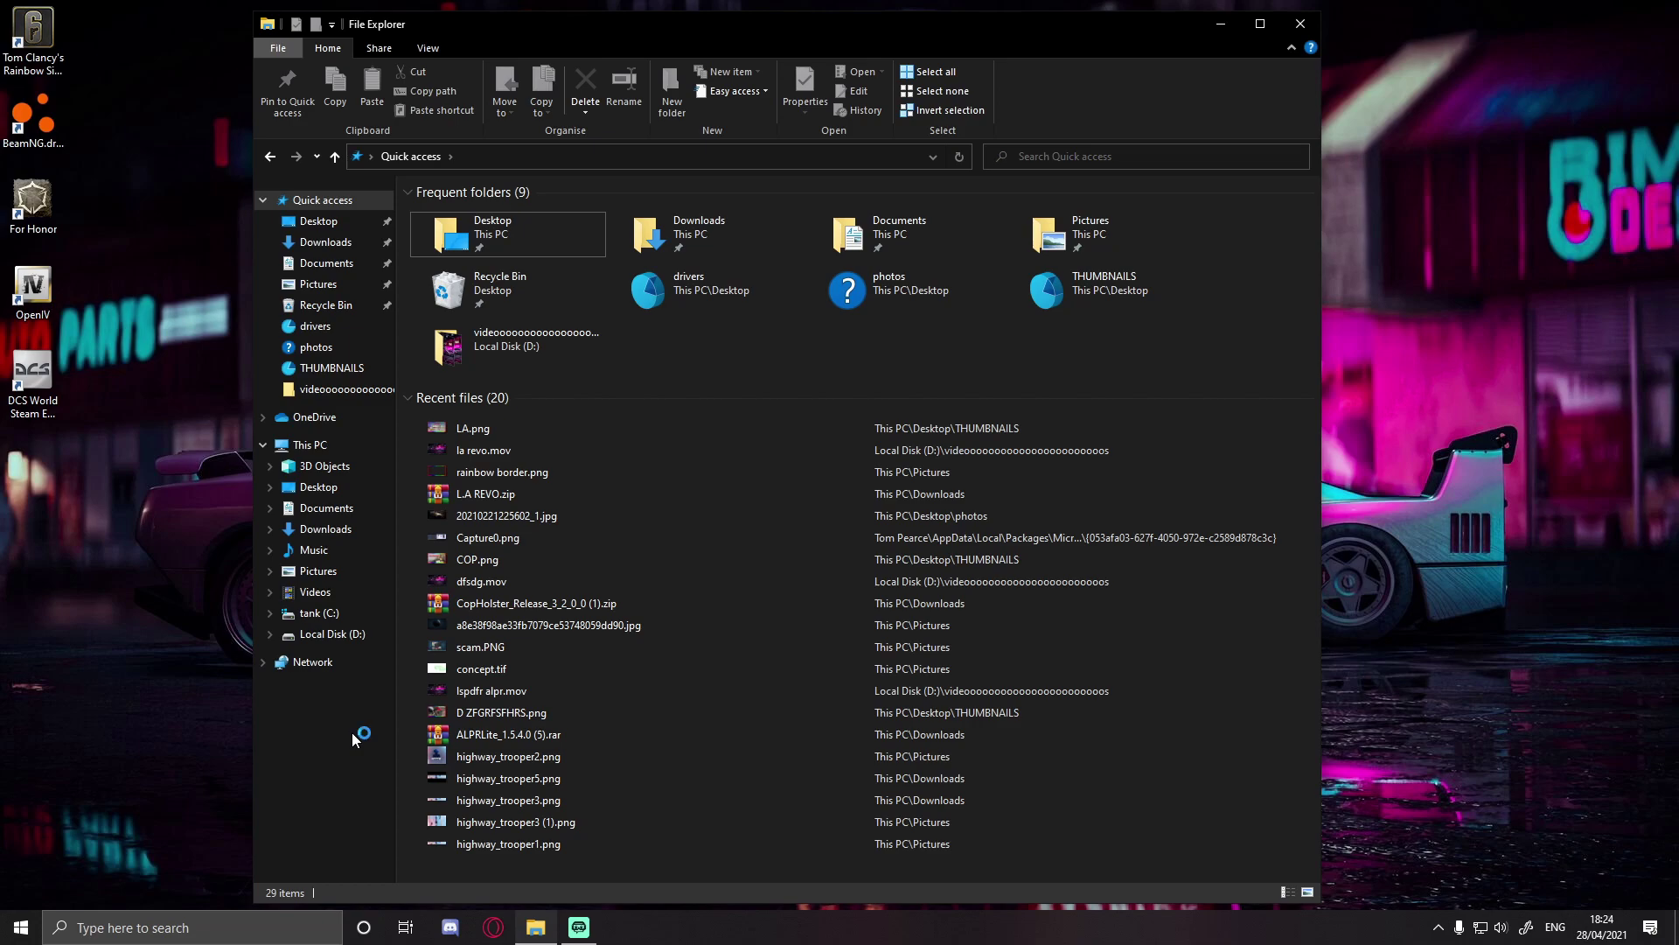
{"action": "left_click", "coordinate": [317, 613]}
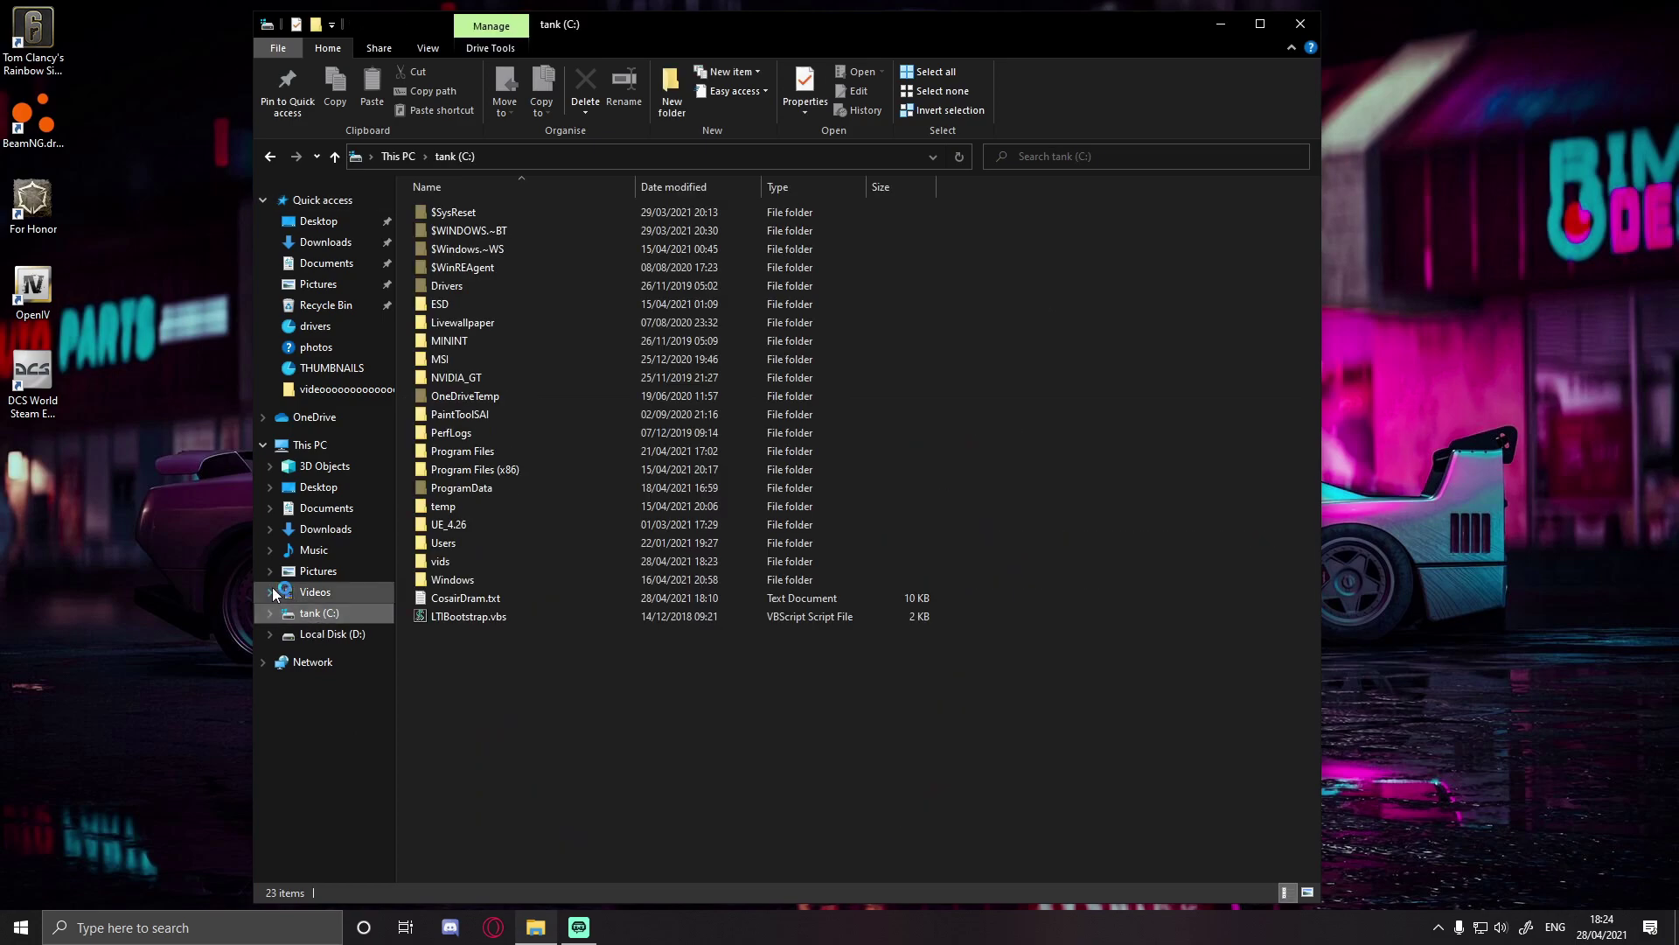
{"action": "left_click", "coordinate": [450, 512]}
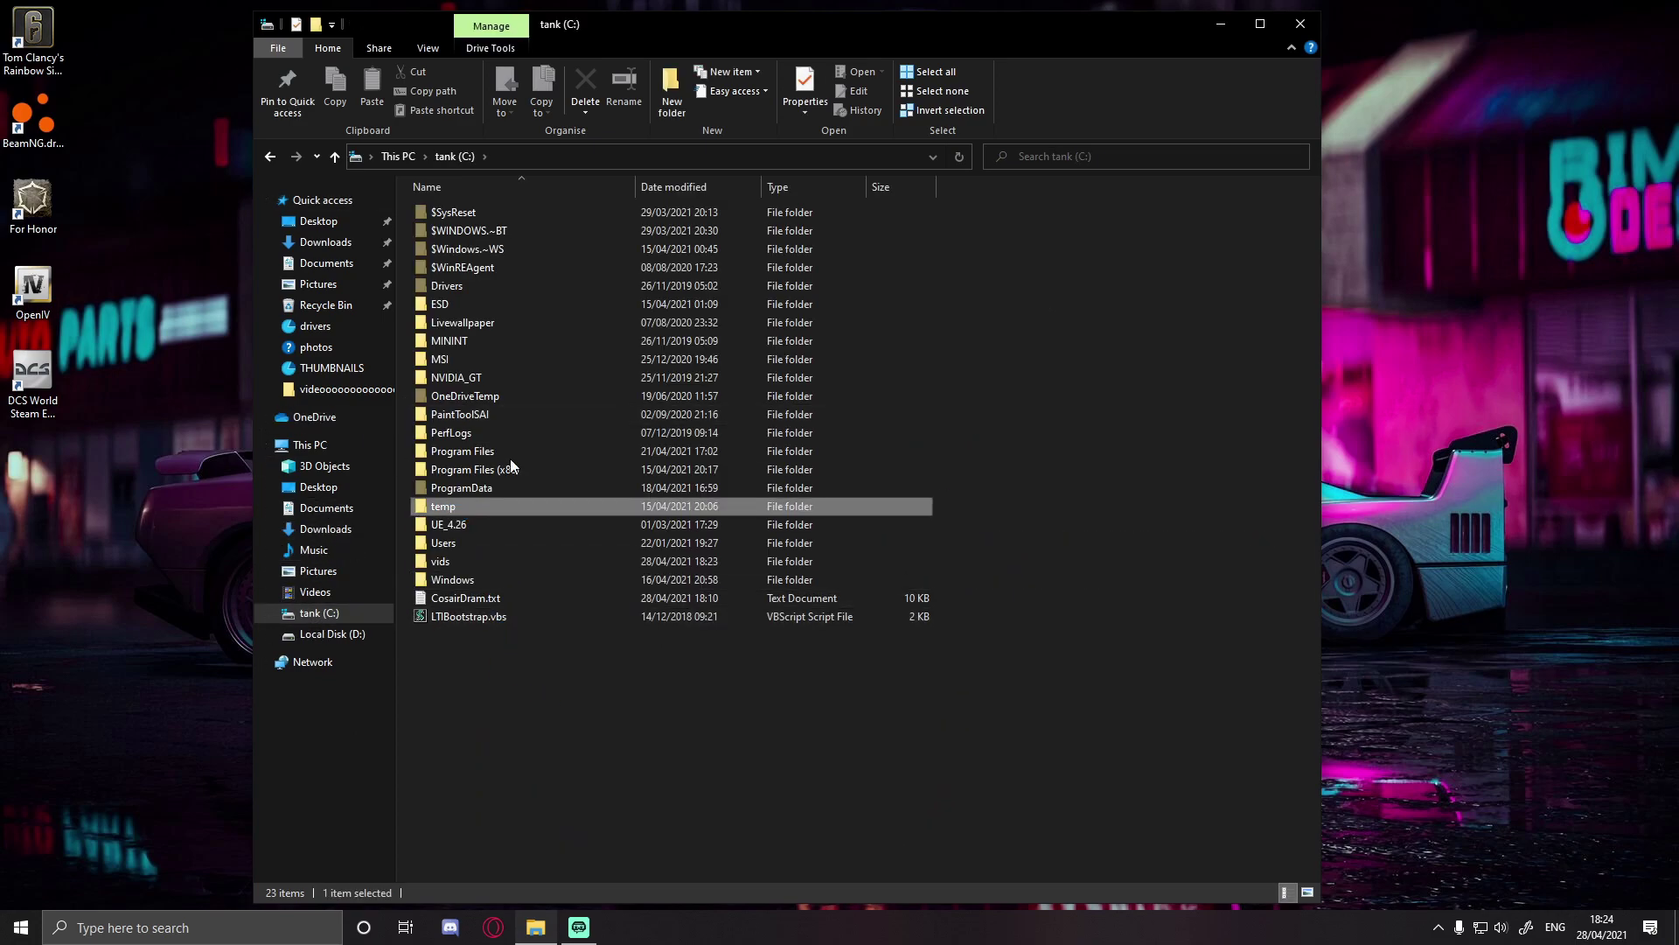
{"action": "double_click", "coordinate": [458, 505]}
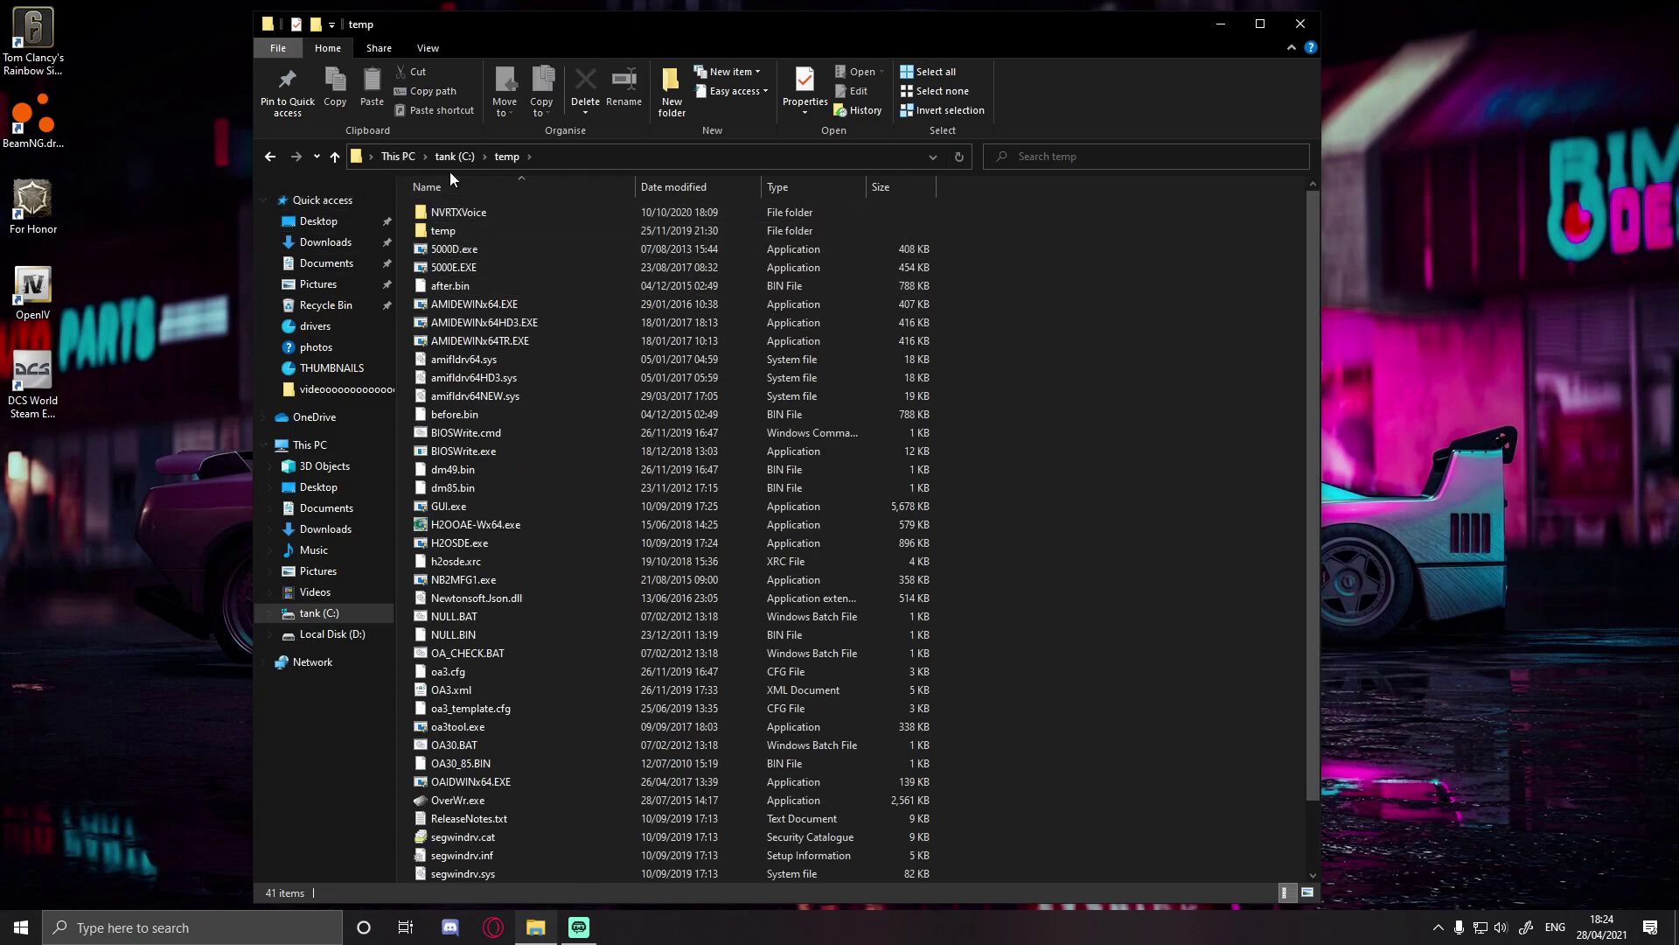
{"action": "left_click", "coordinate": [500, 158]}
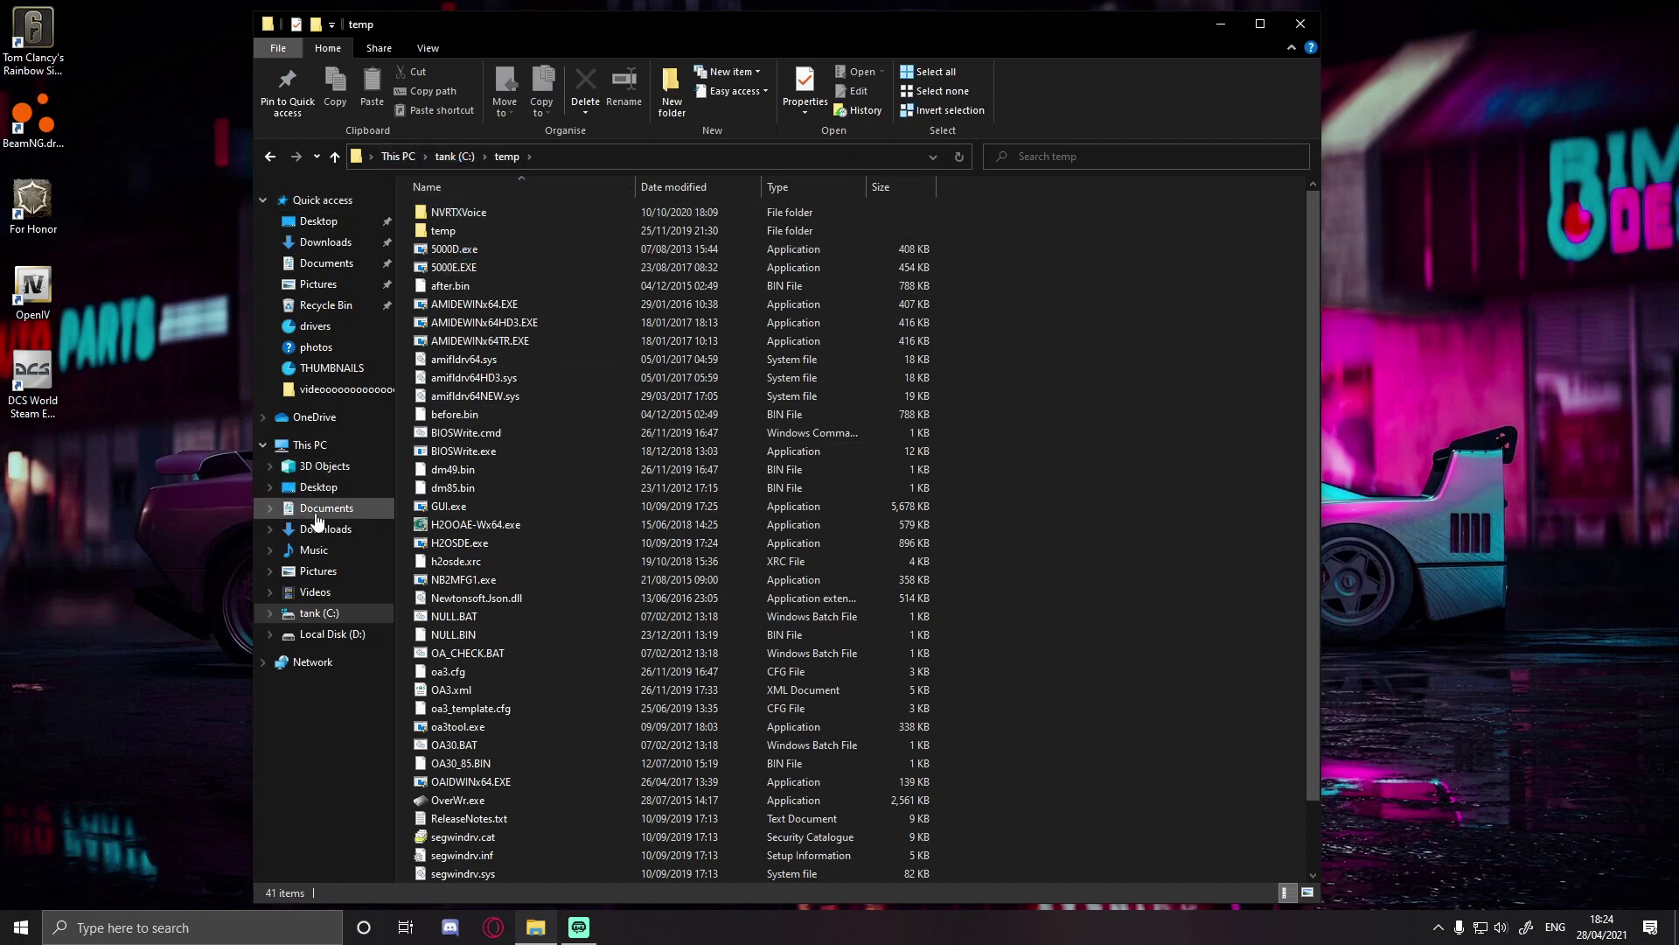
{"action": "left_click", "coordinate": [325, 614]}
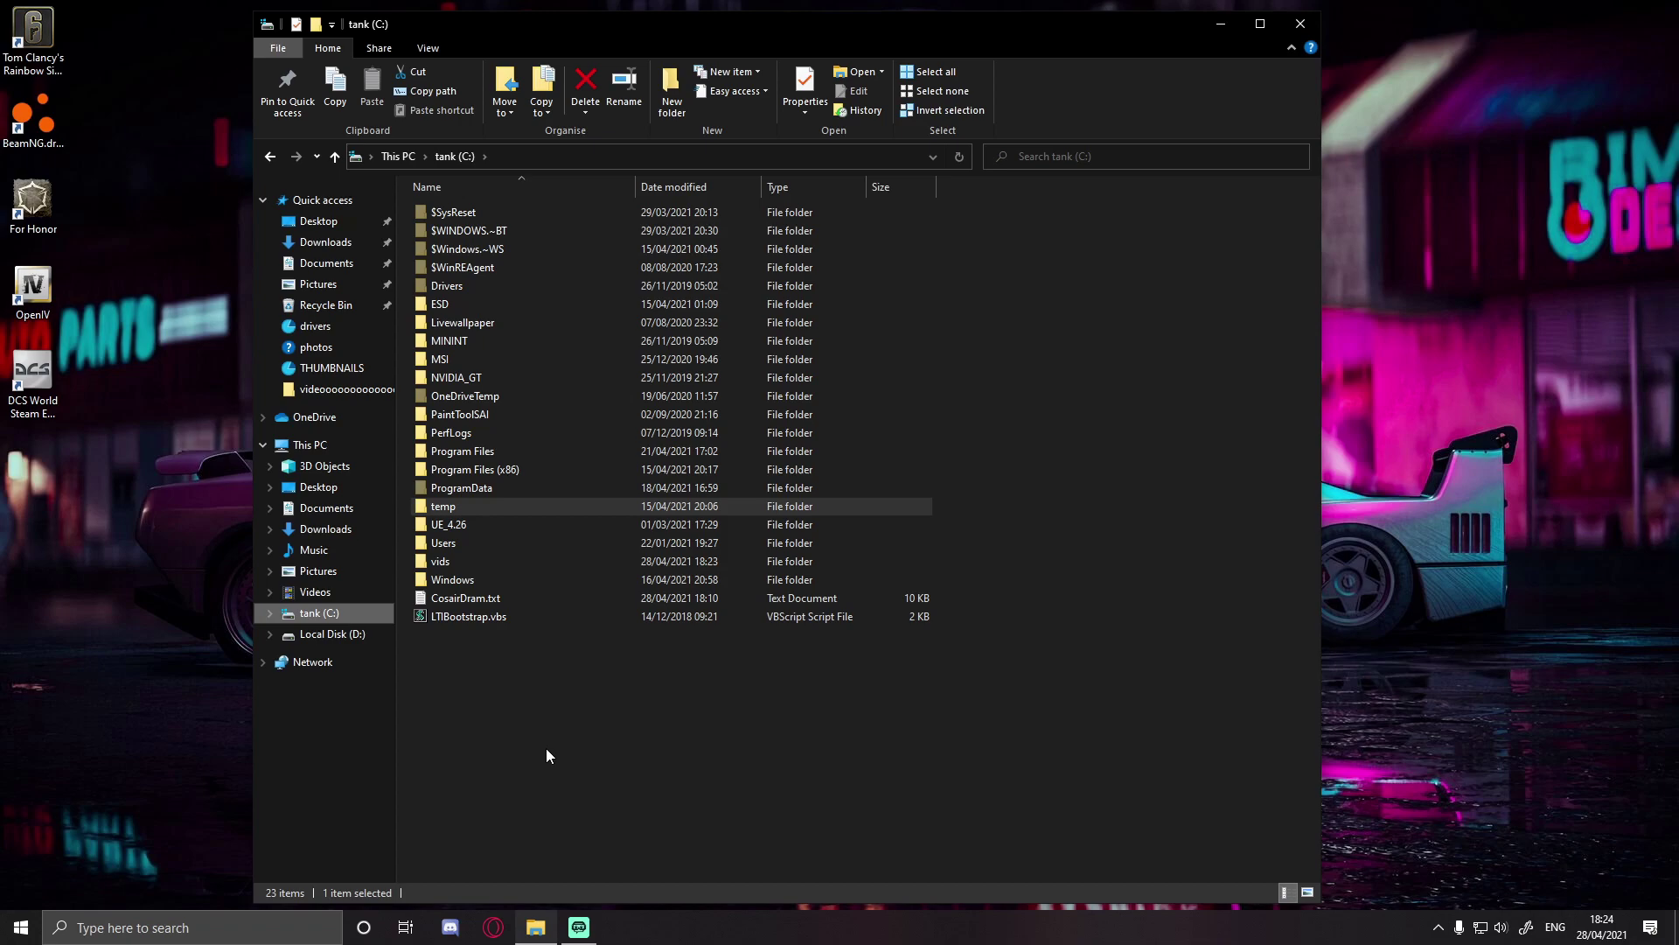
Step: Open the Grand Theft Auto V game folder under Program Files (x86)\Steam\steamapps\common
{"action": "left_click", "coordinate": [511, 469]}
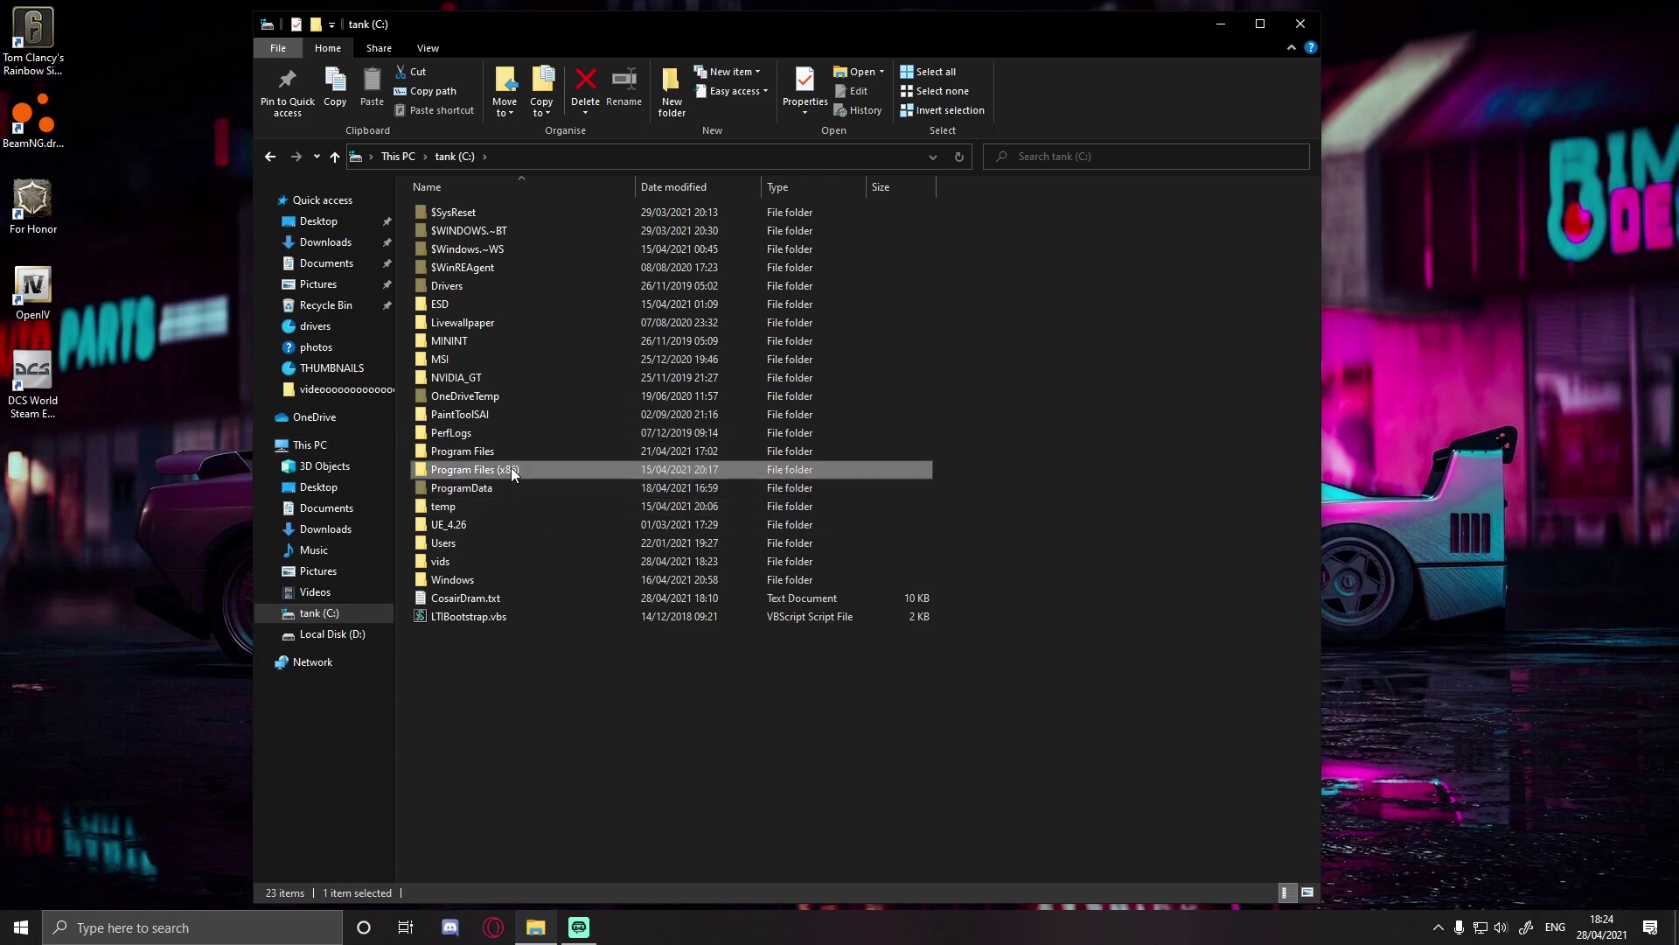
{"action": "double_click", "coordinate": [511, 470]}
{"action": "left_click", "coordinate": [470, 731]}
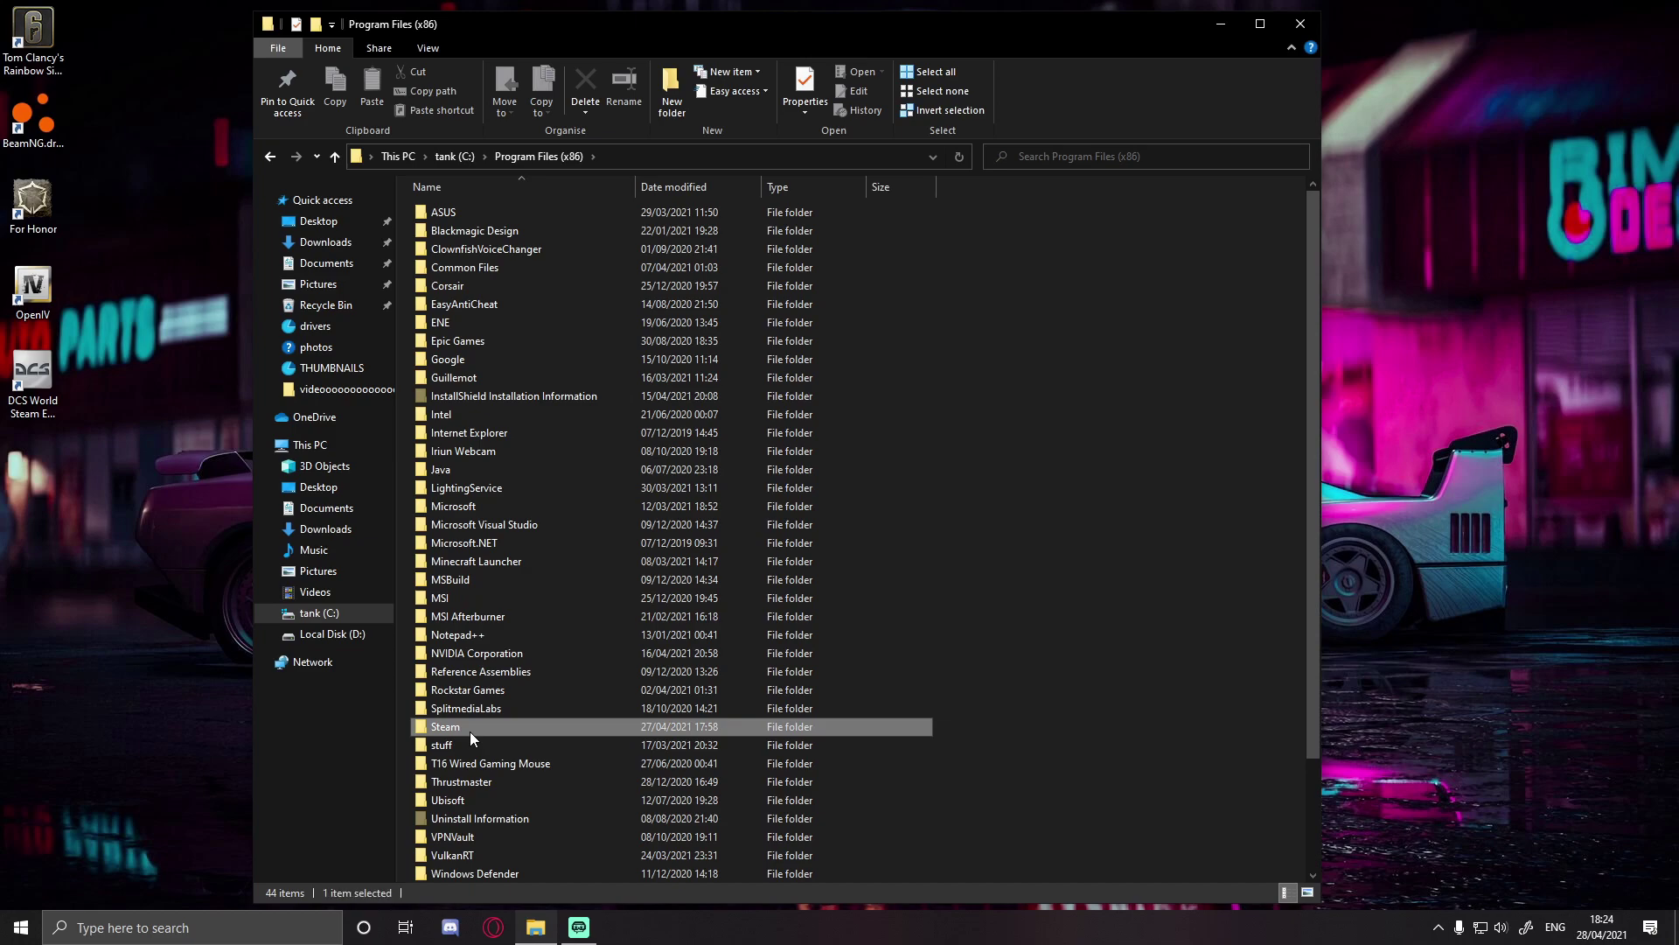
{"action": "double_click", "coordinate": [470, 731]}
{"action": "double_click", "coordinate": [500, 542]}
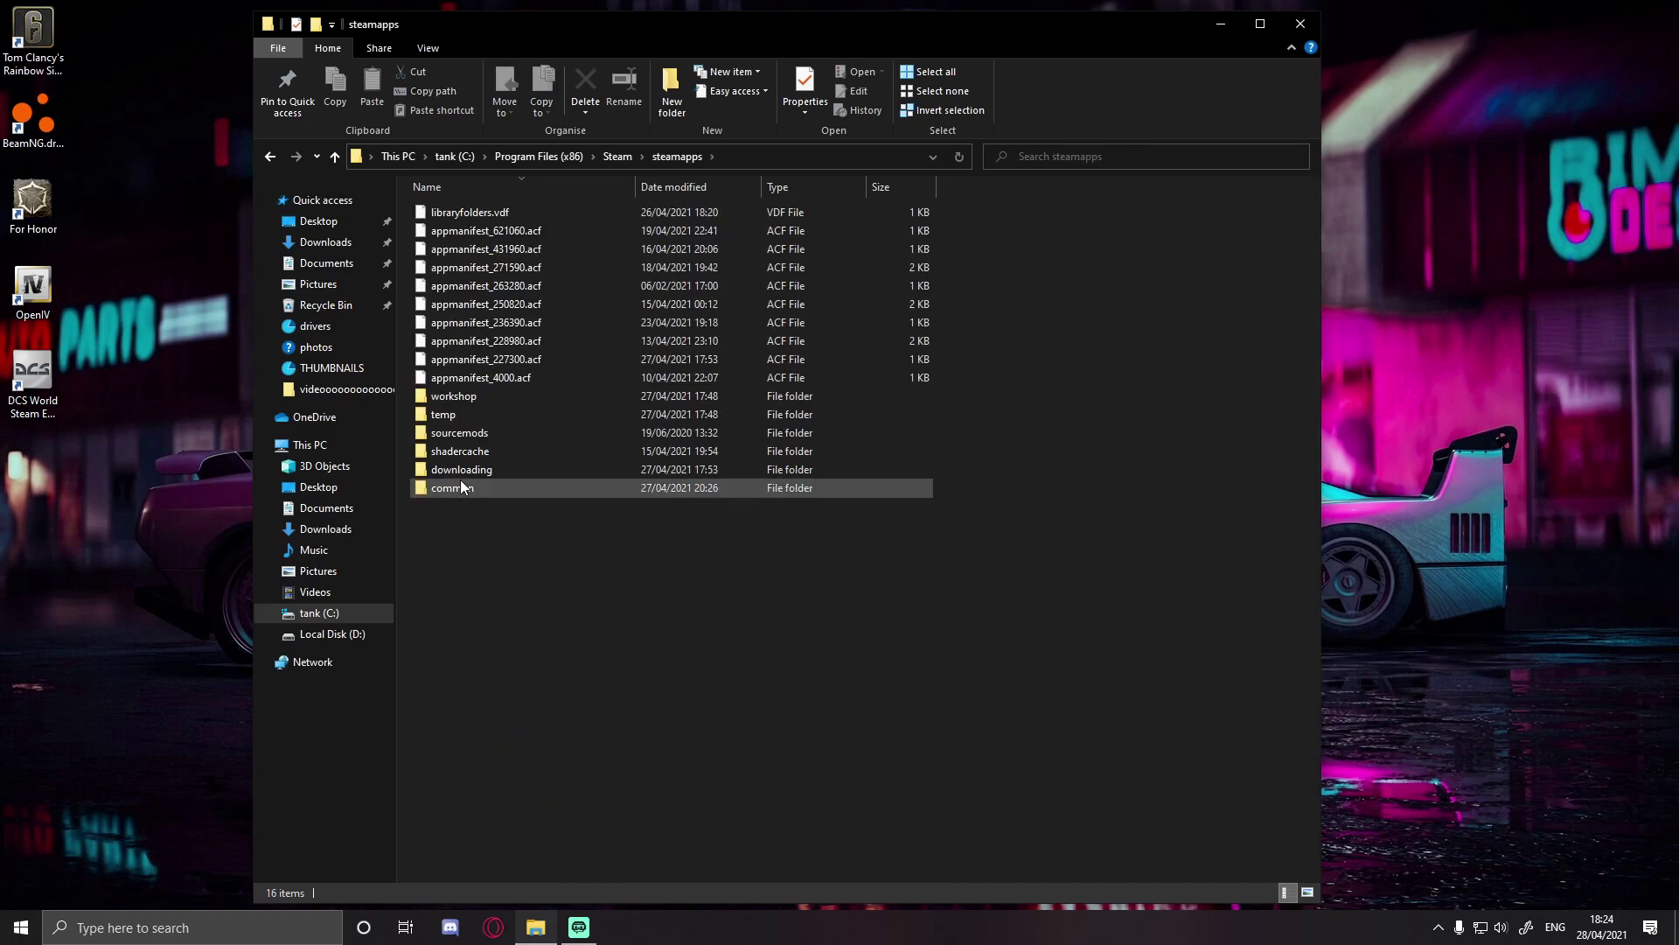
{"action": "double_click", "coordinate": [462, 487]}
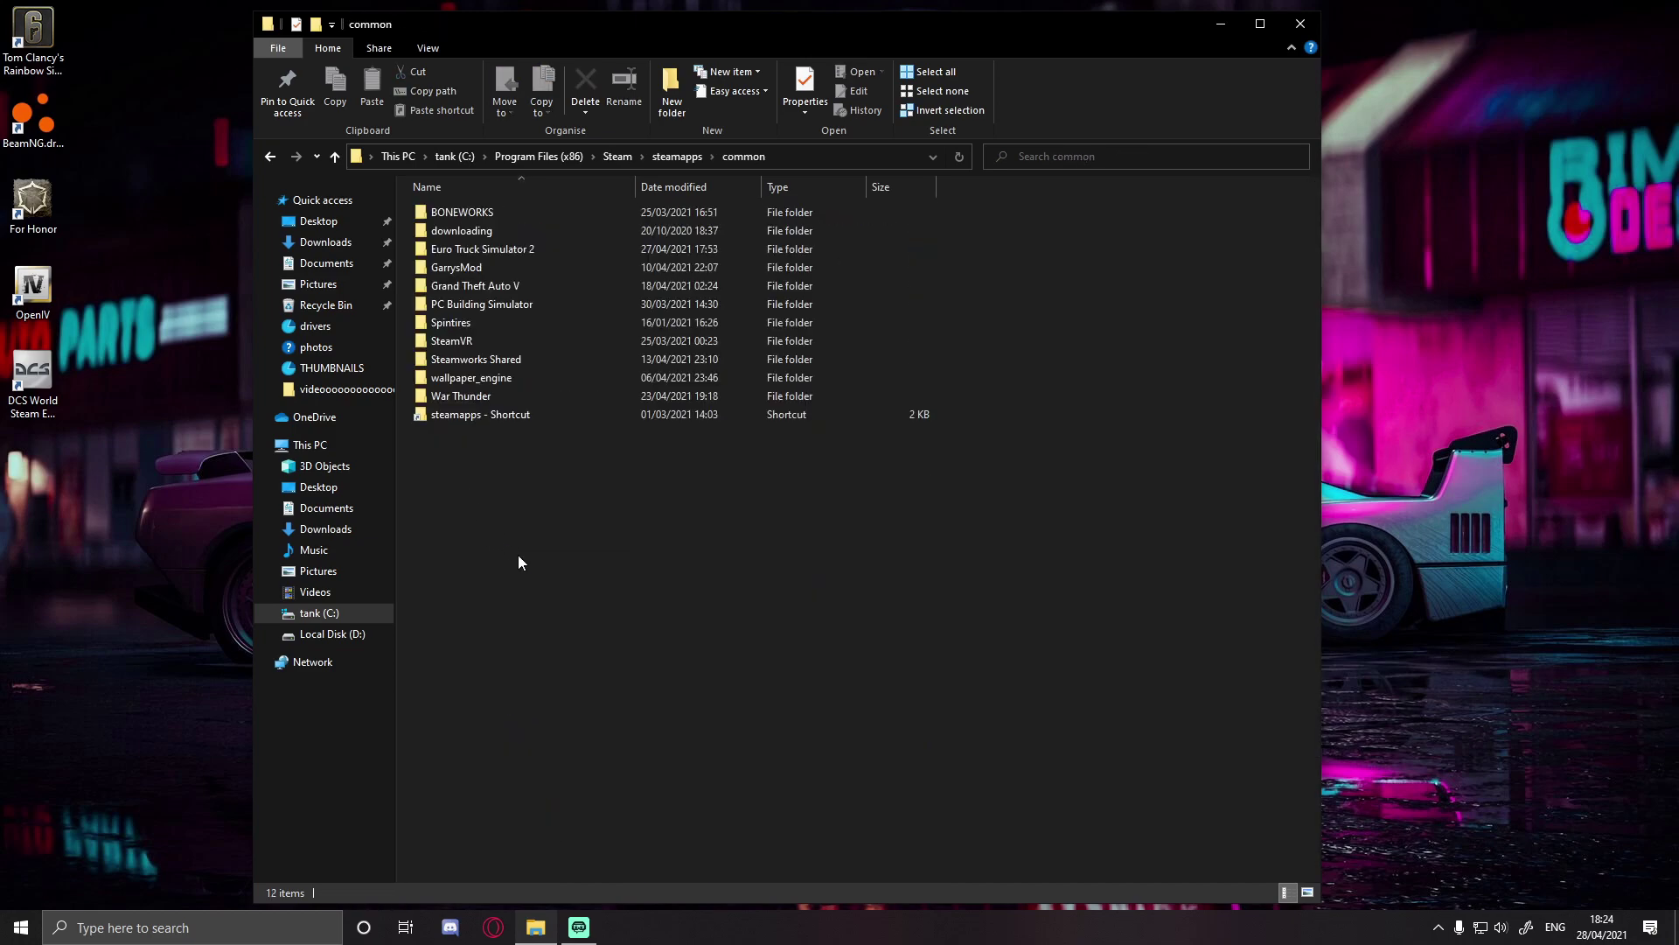
{"action": "double_click", "coordinate": [505, 285]}
{"action": "left_click_drag", "start_coordinate": [1052, 210], "coordinate": [984, 669]}
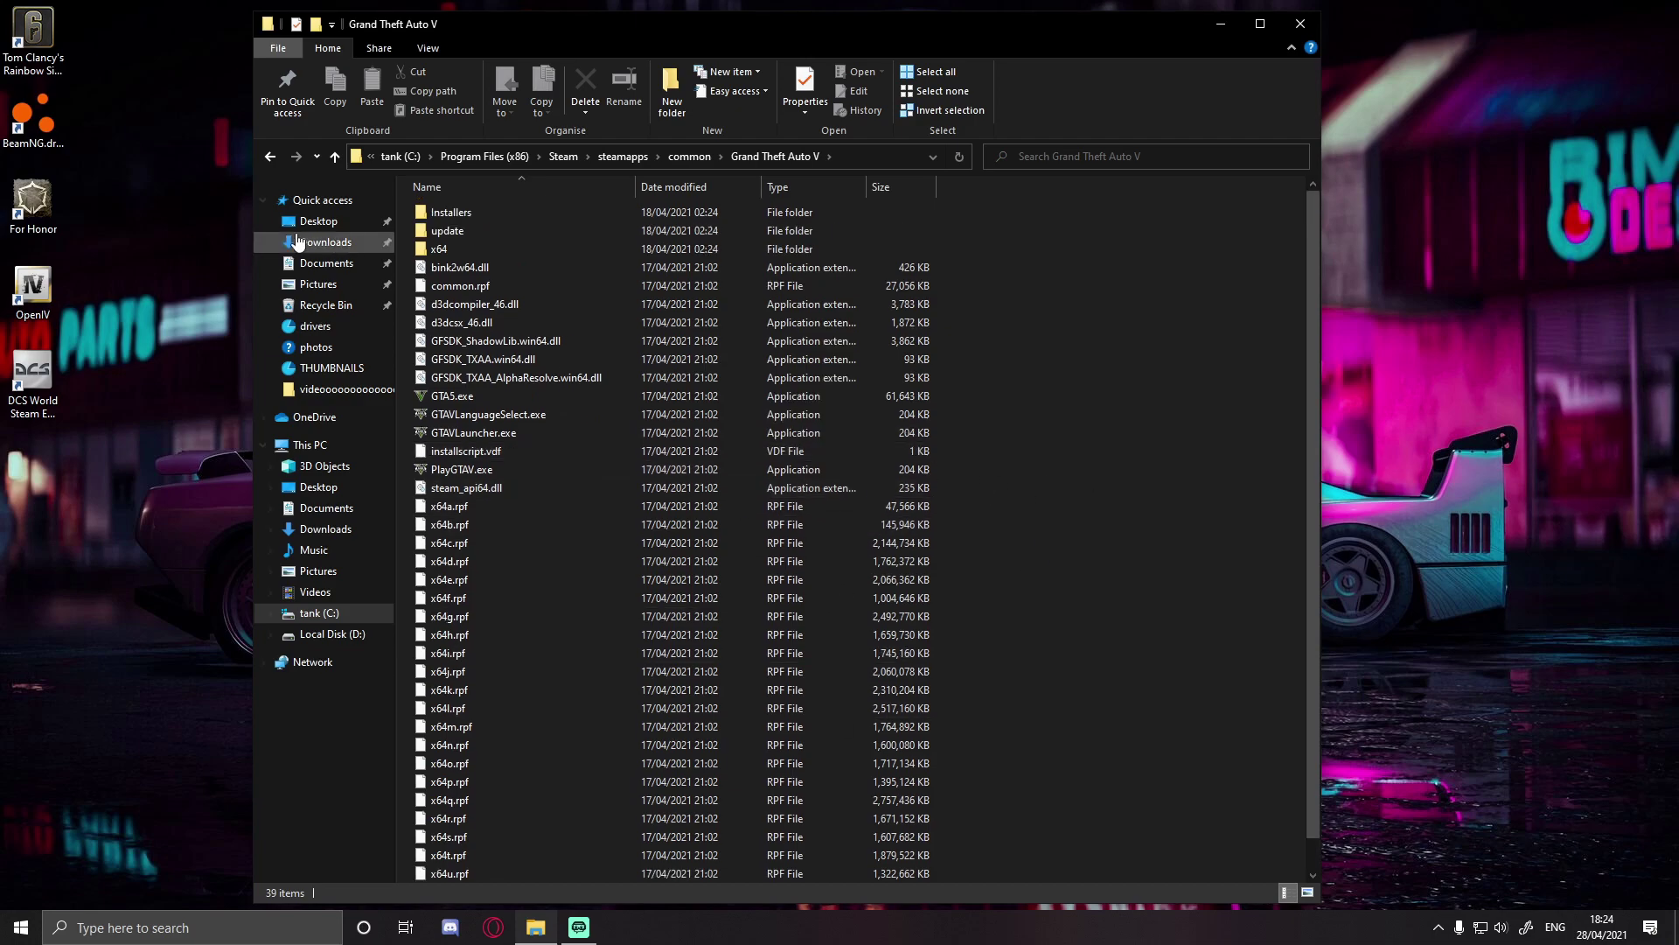
Step: Duplicate the Grand Theft Auto V folder inside the common folder and minimize the copy progress window
{"action": "key", "text": "BackSpace"}
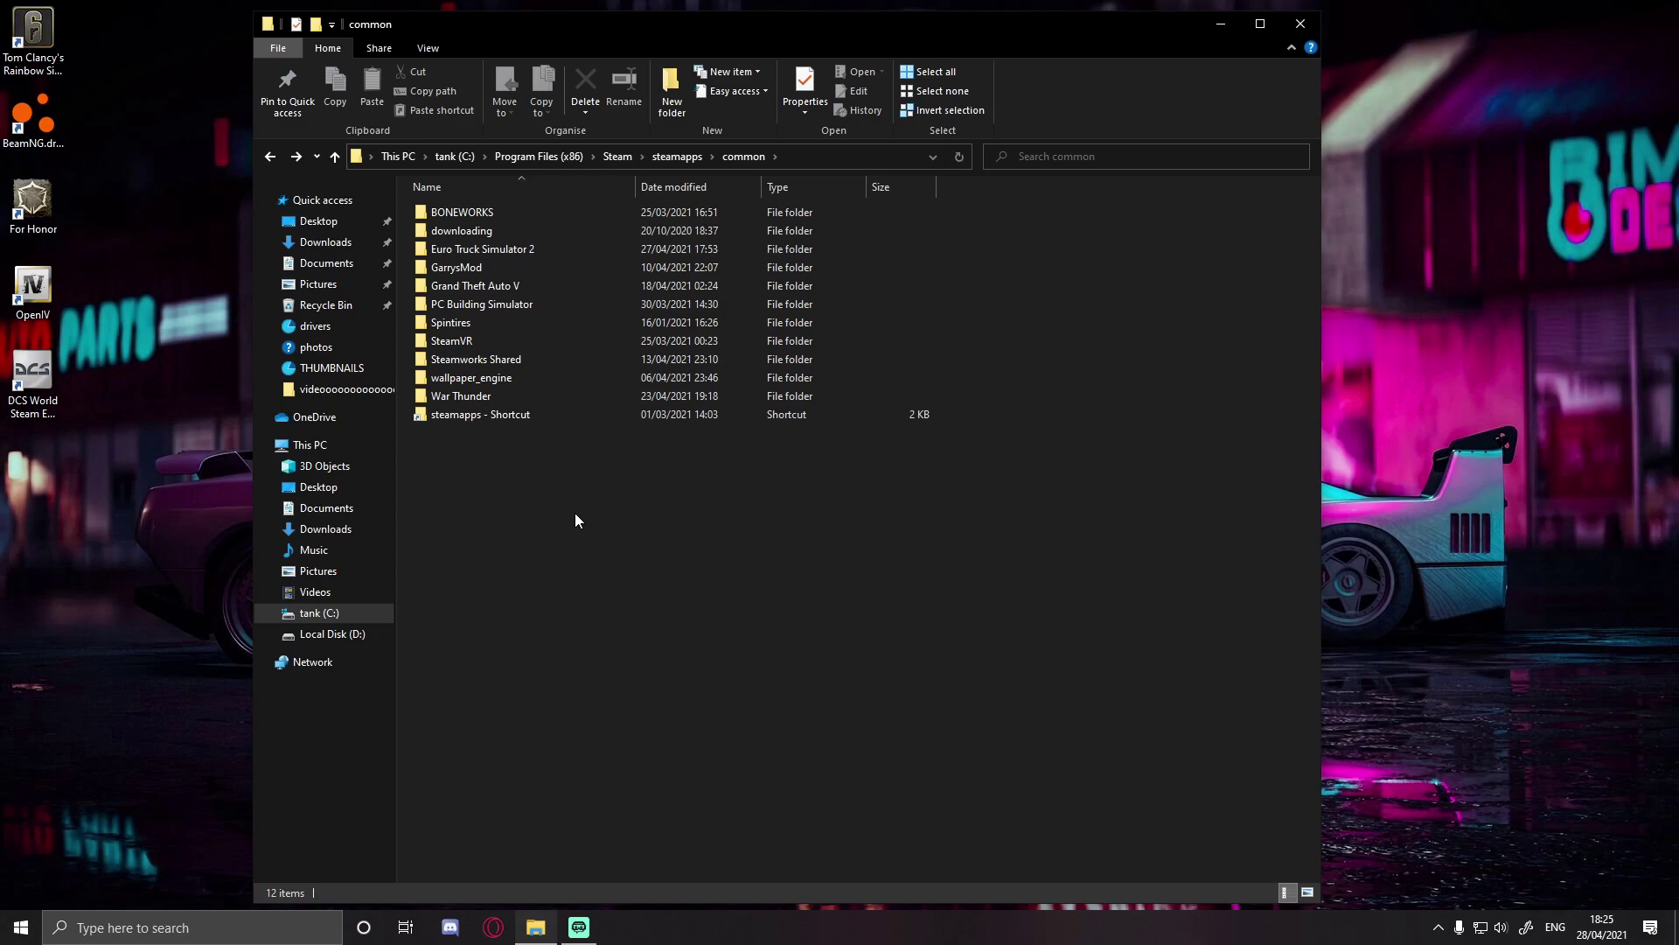
{"action": "left_click", "coordinate": [495, 289]}
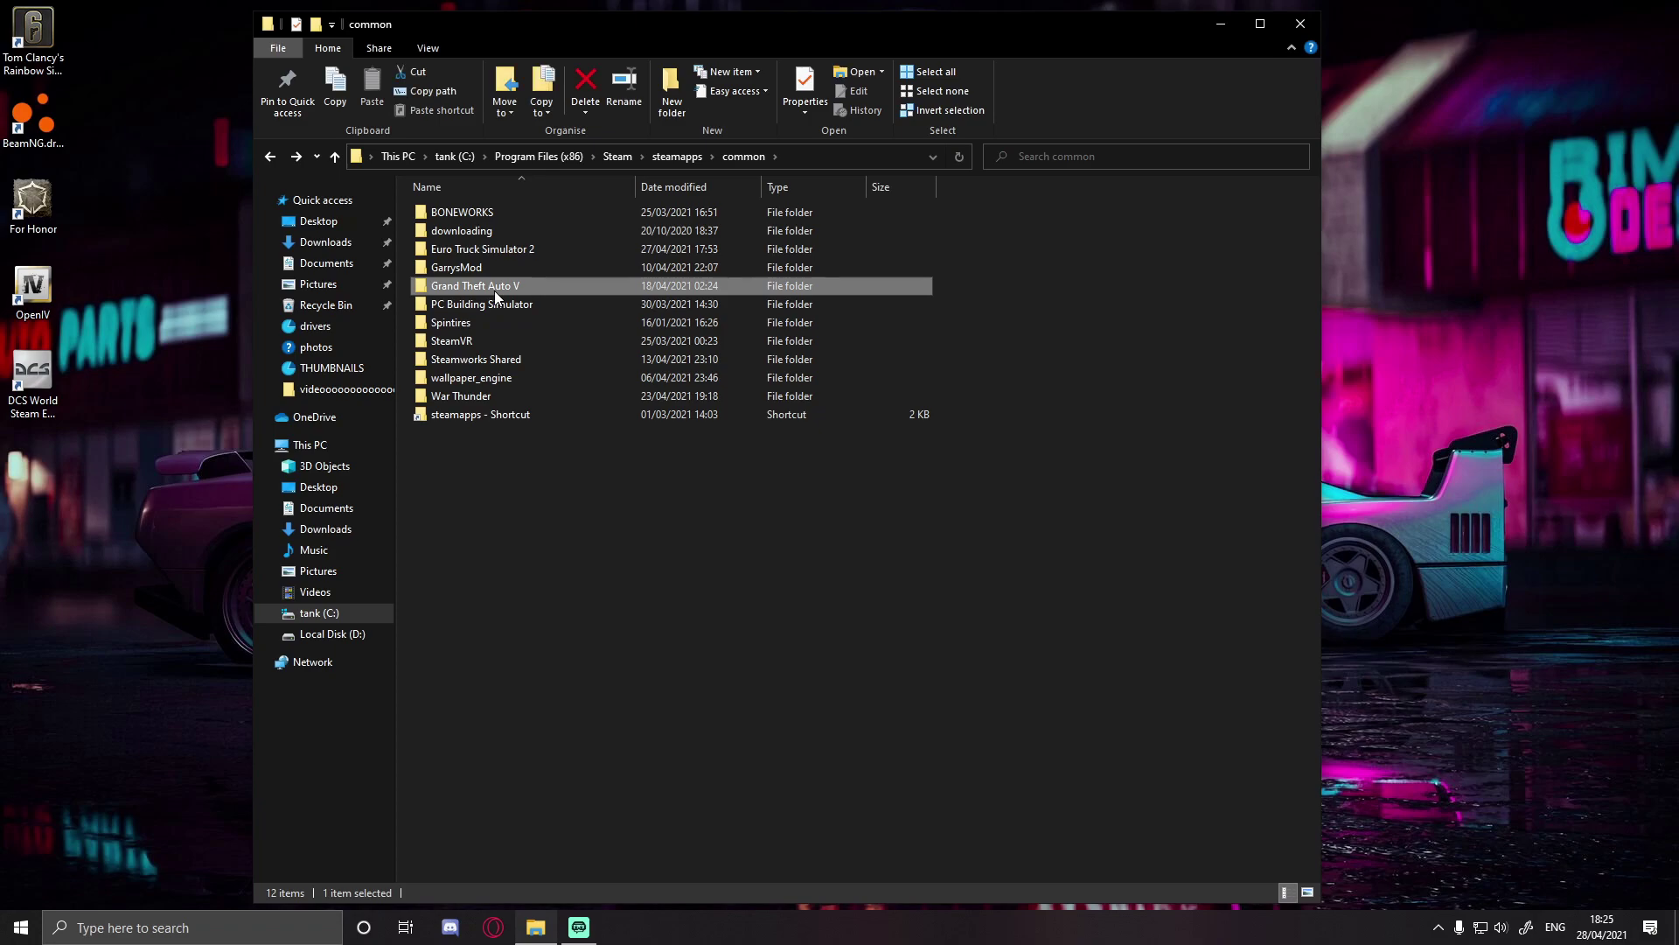
{"action": "right_click", "coordinate": [495, 291]}
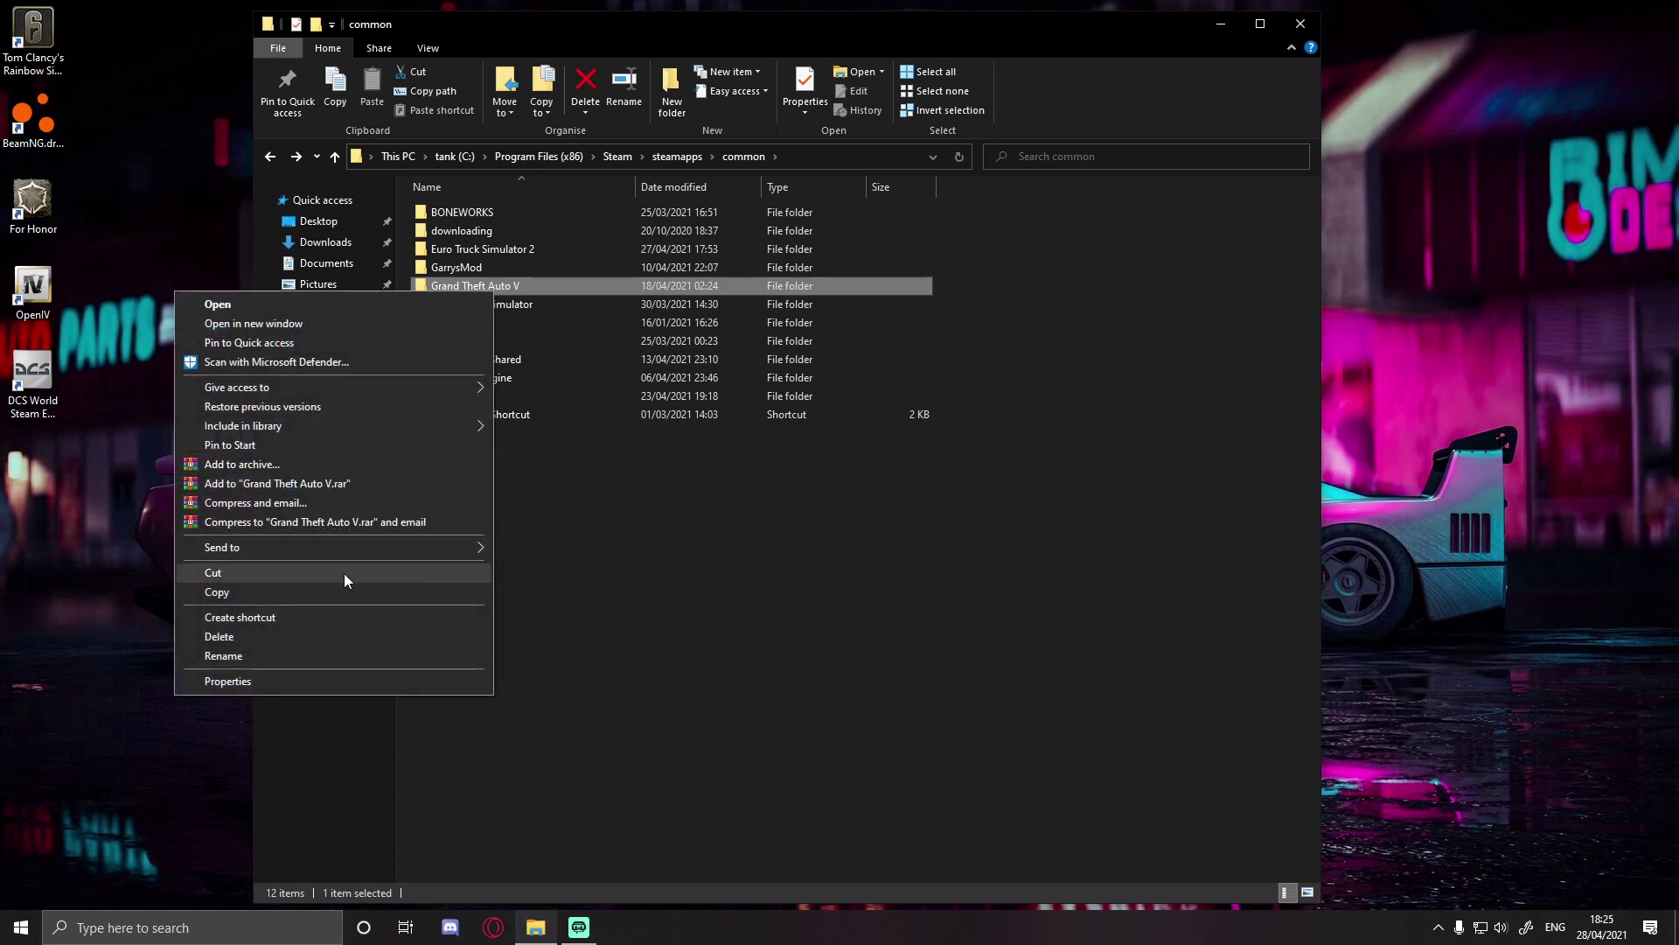
{"action": "left_click", "coordinate": [268, 595]}
{"action": "left_click", "coordinate": [612, 560]}
{"action": "right_click", "coordinate": [614, 523]}
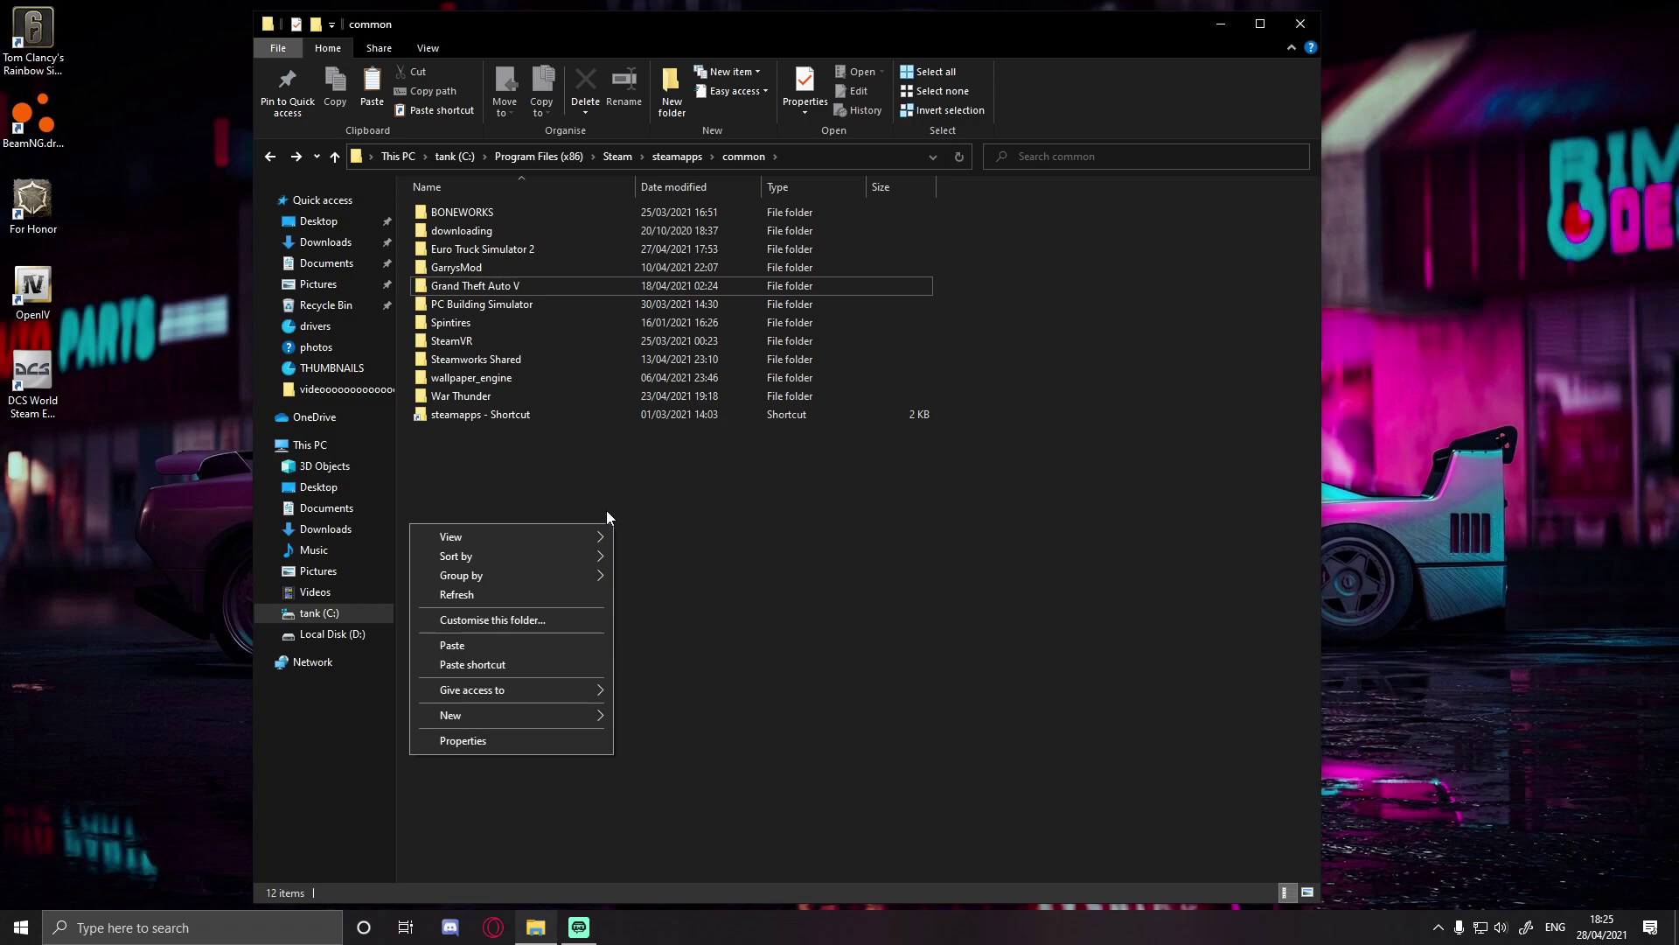
{"action": "left_click", "coordinate": [472, 648]}
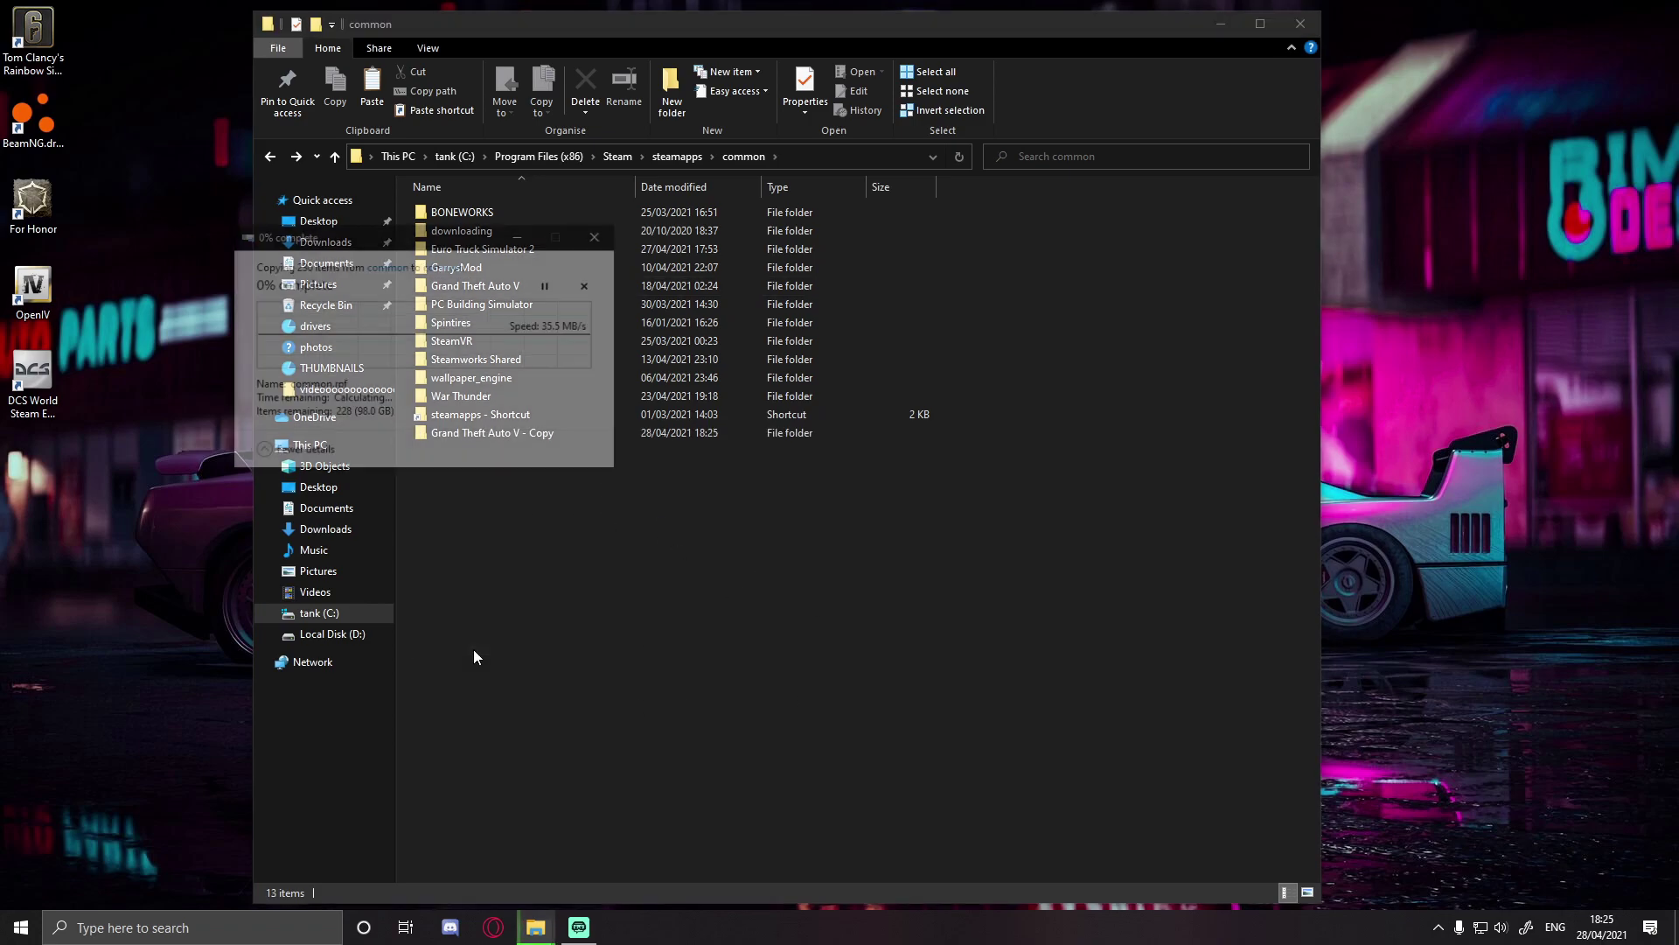
{"action": "left_click", "coordinate": [506, 235]}
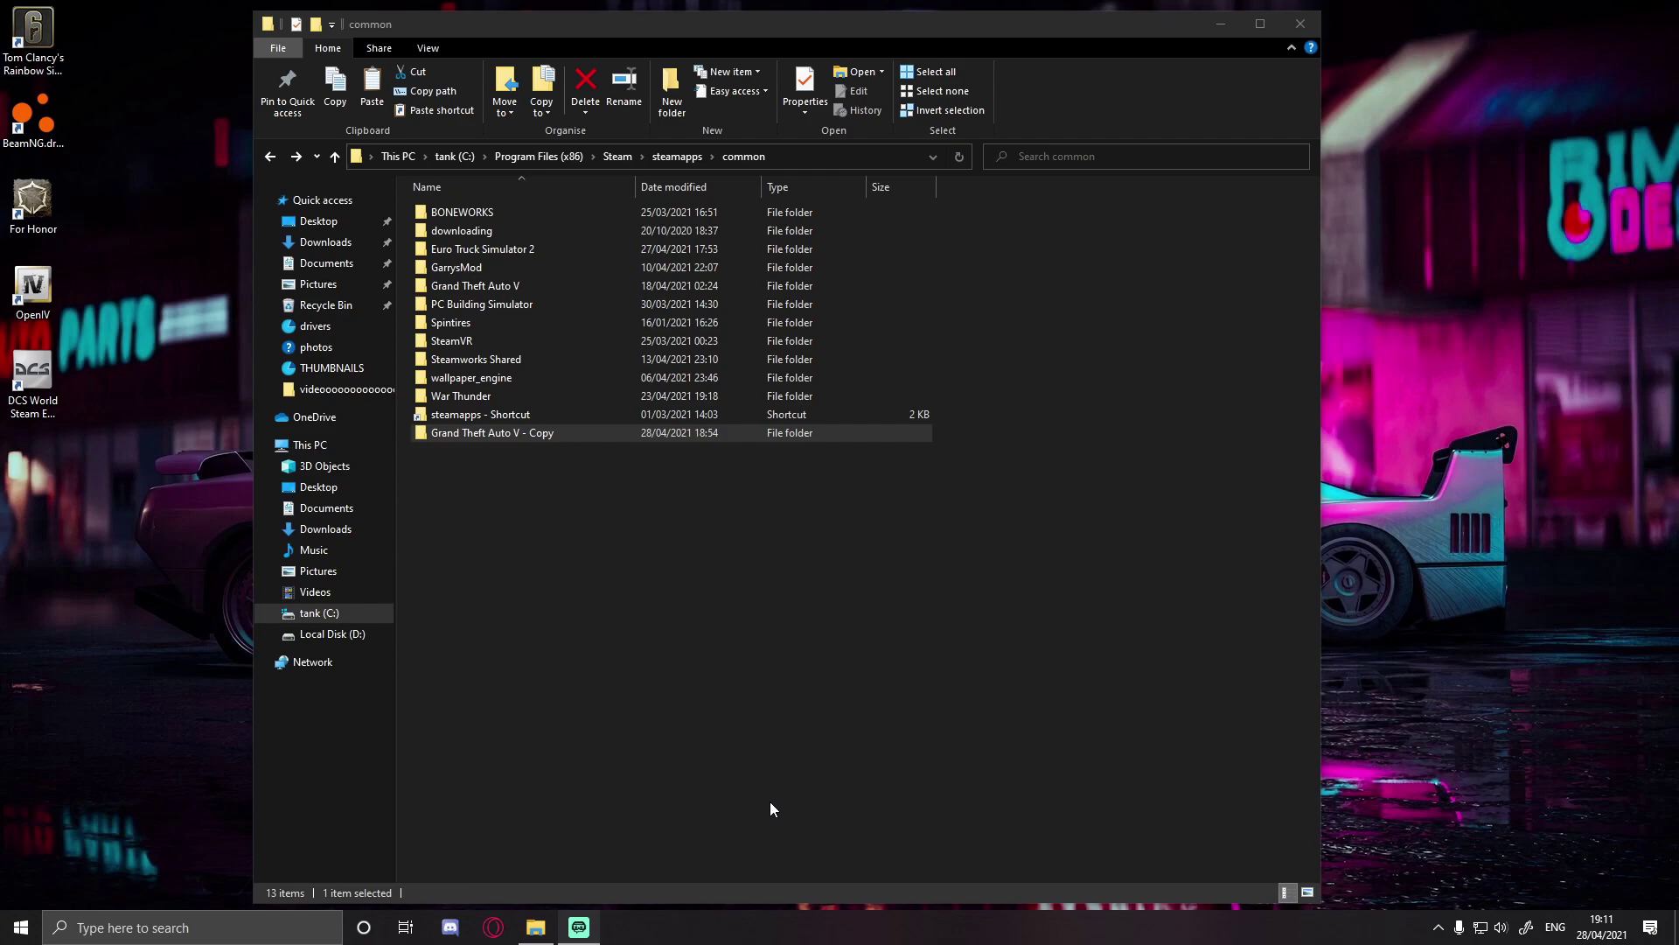
Step: Create a new folder named mods inside the Grand Theft Auto V - Copy folder
{"action": "double_click", "coordinate": [490, 433]}
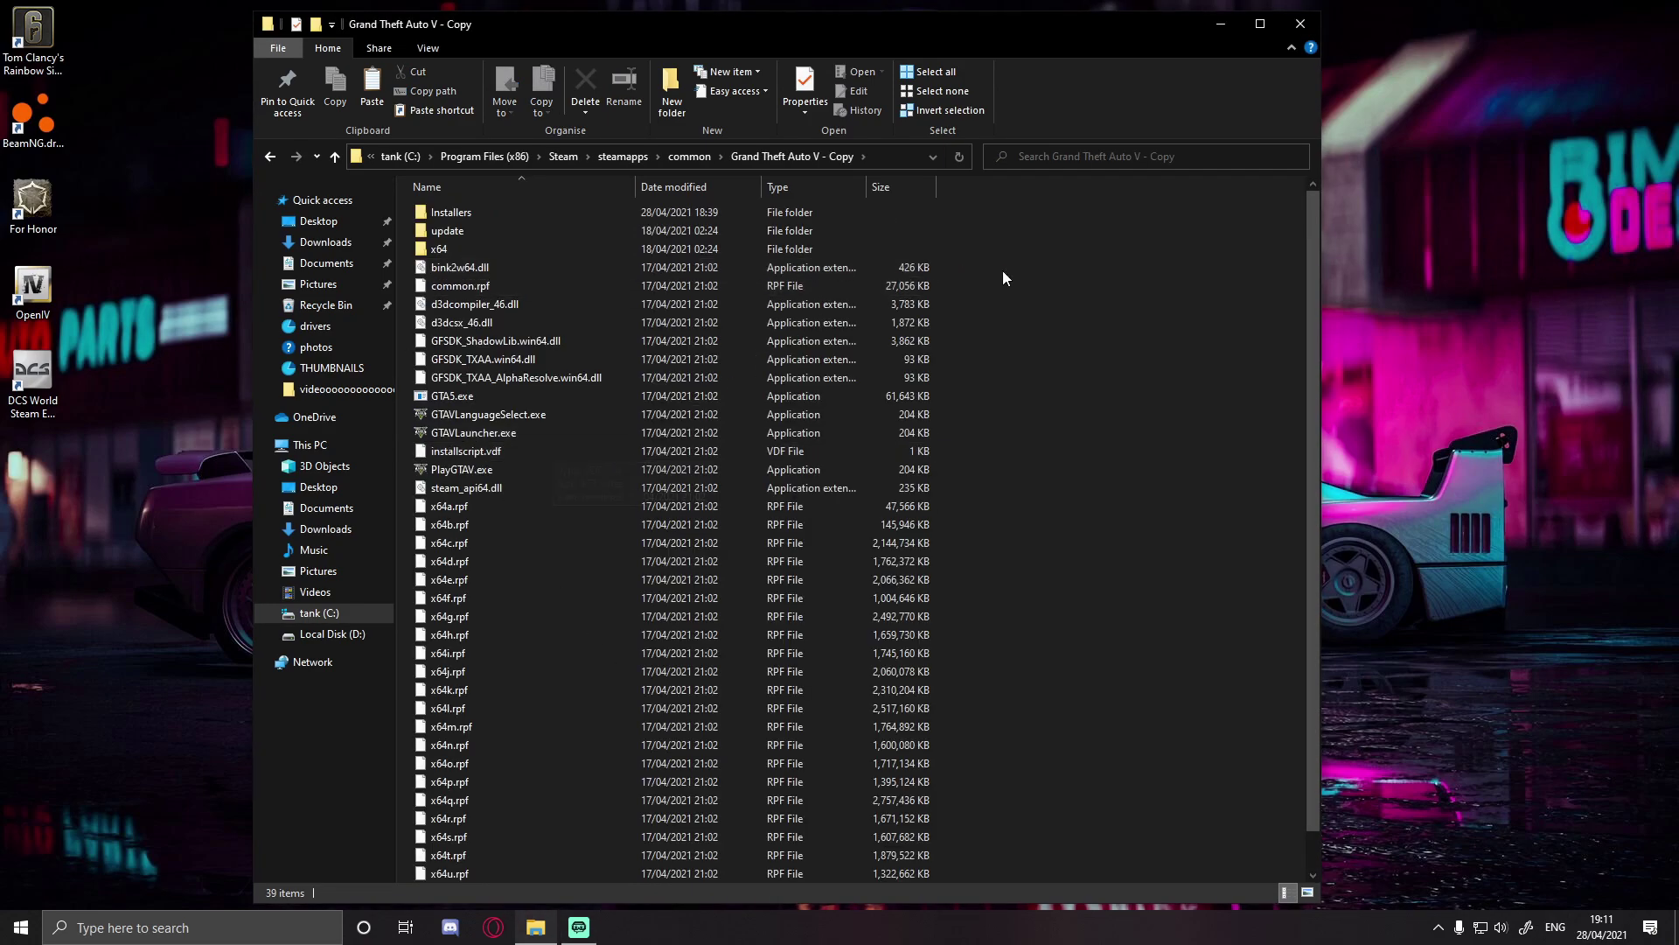
{"action": "right_click", "coordinate": [1125, 282]}
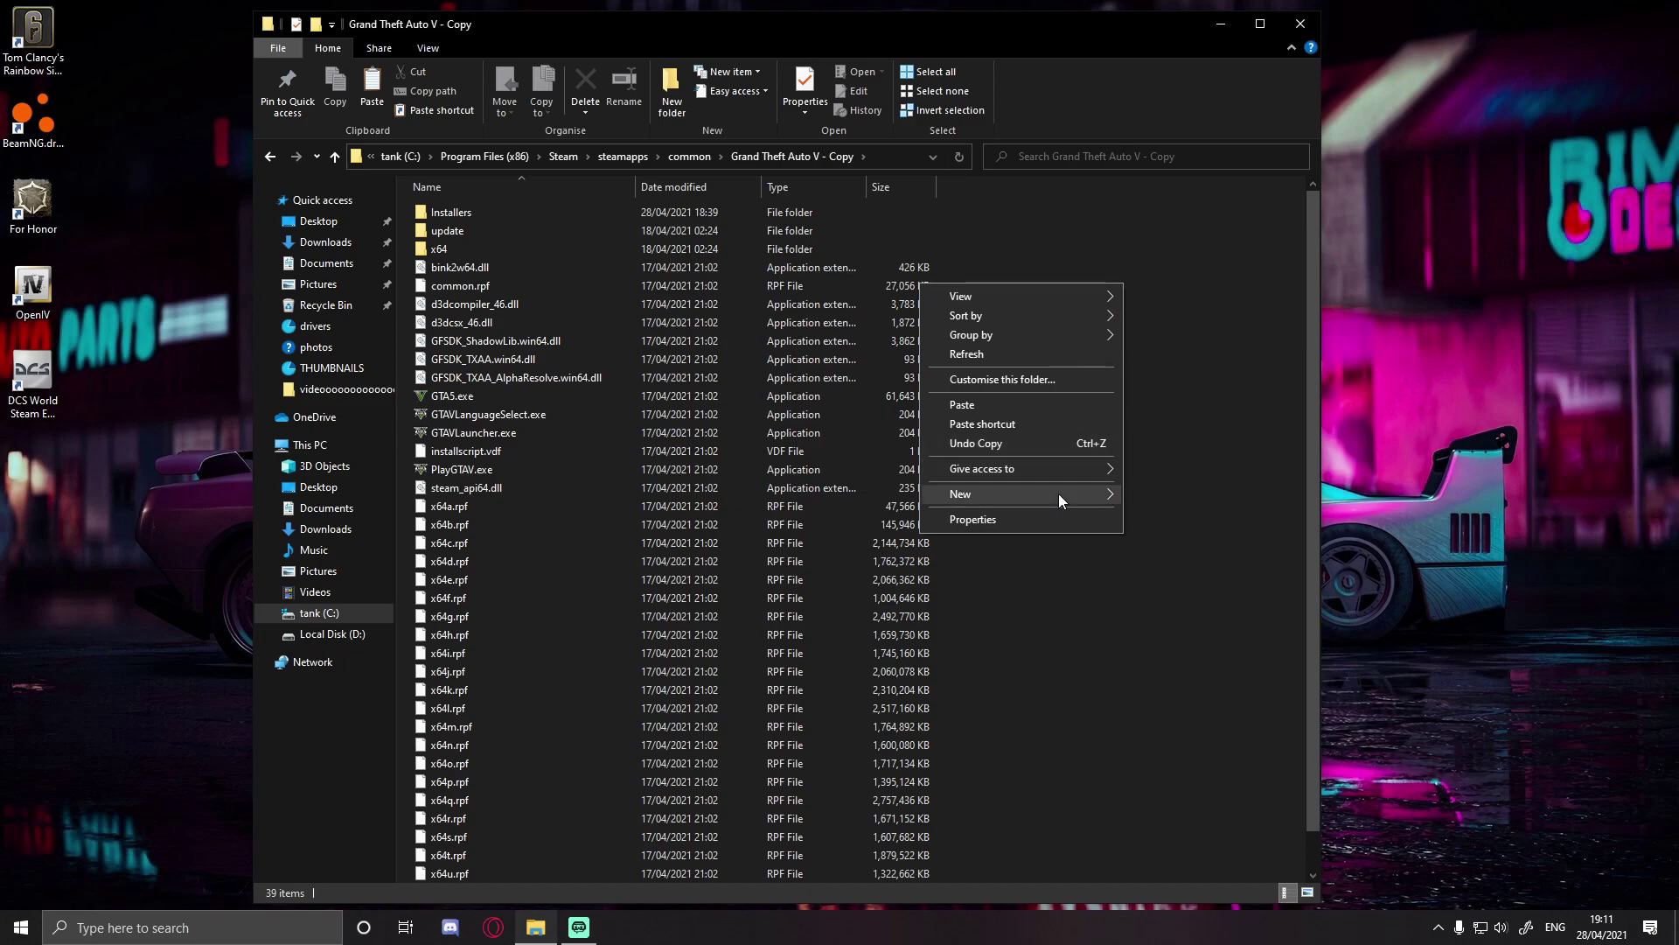
{"action": "mouse_move", "coordinate": [1058, 494]}
{"action": "left_click", "coordinate": [1142, 487]}
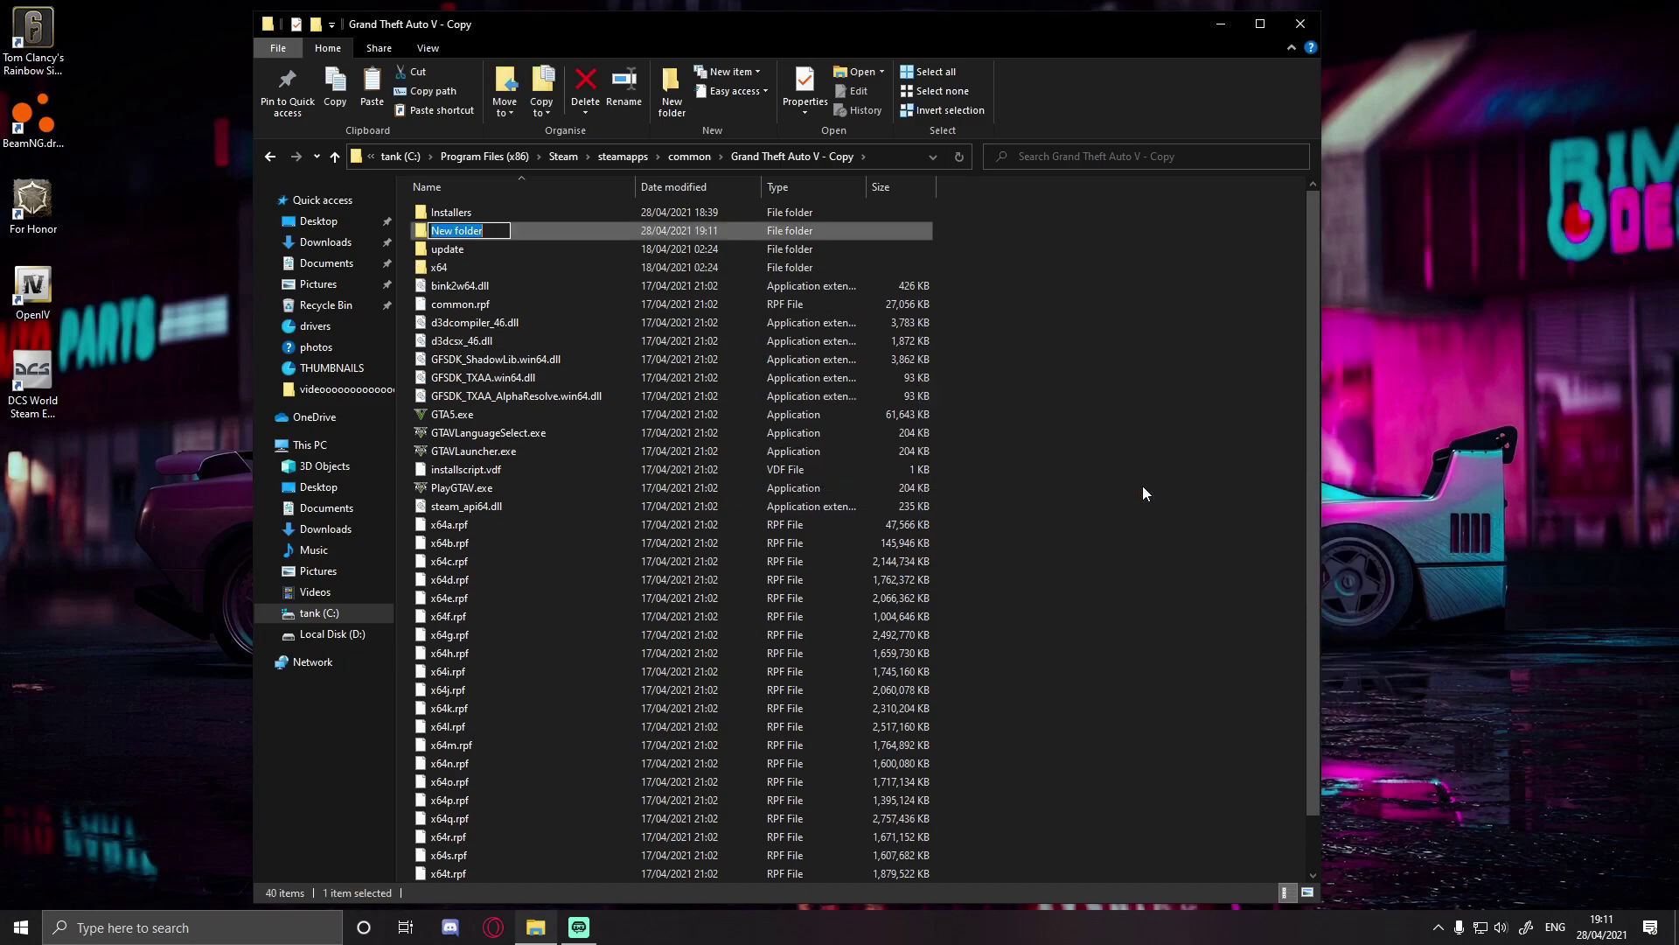
{"action": "type", "text": "modsa"}
{"action": "key", "text": "BackSpace"}
{"action": "key", "text": "Return"}
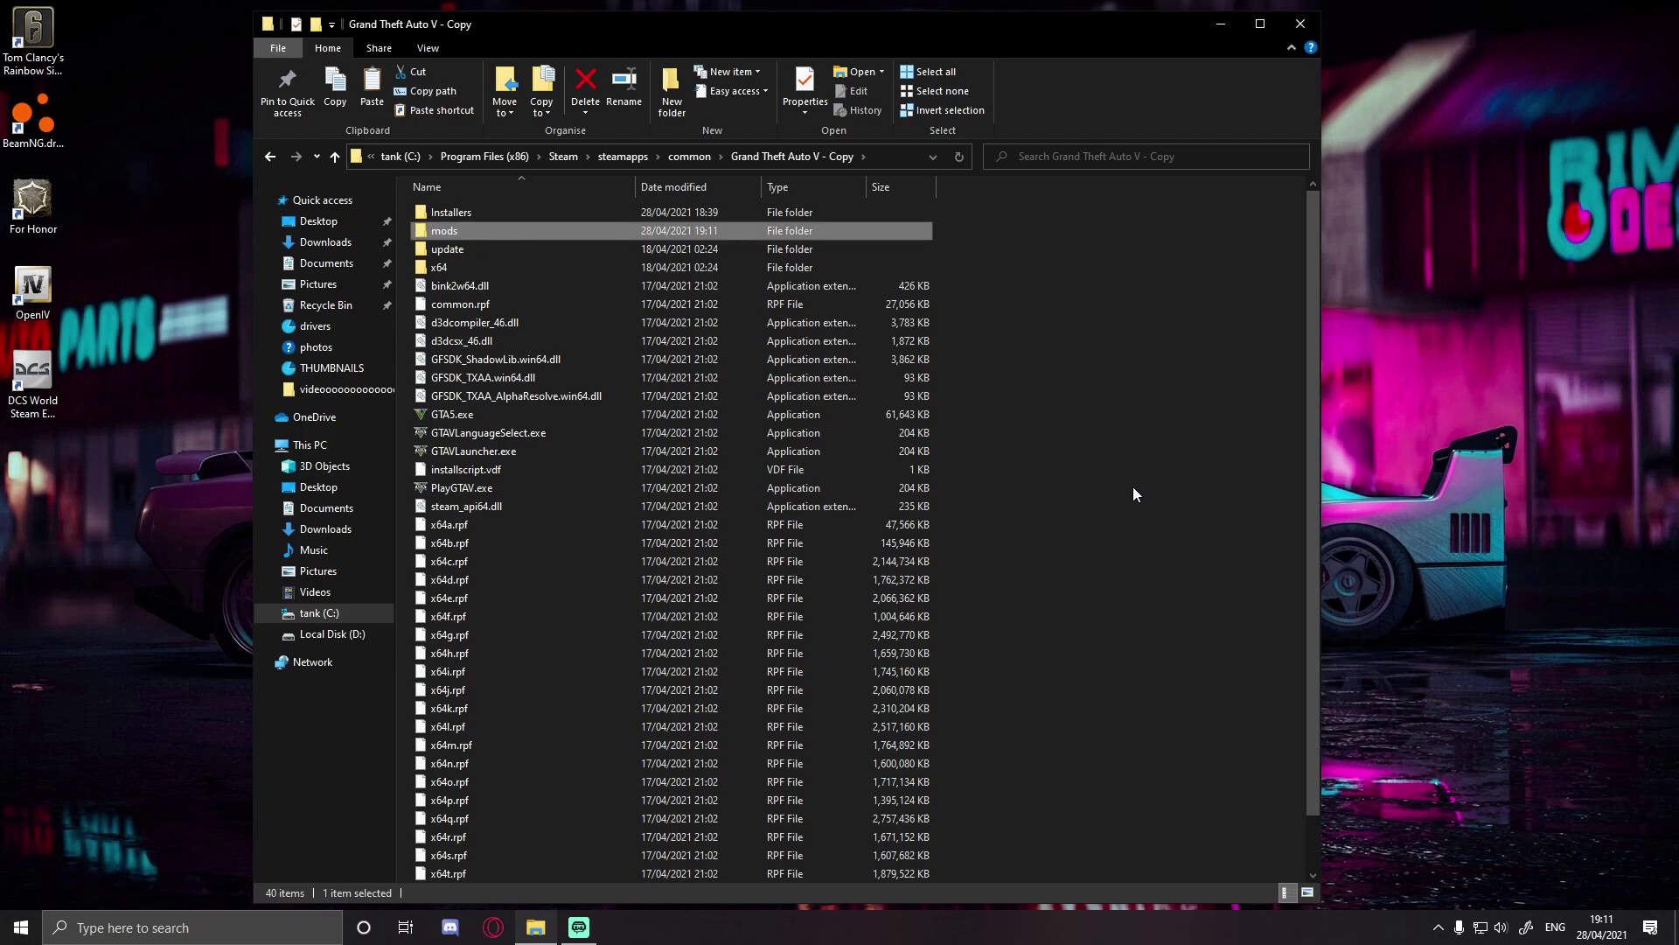
{"action": "left_click", "coordinate": [1134, 502]}
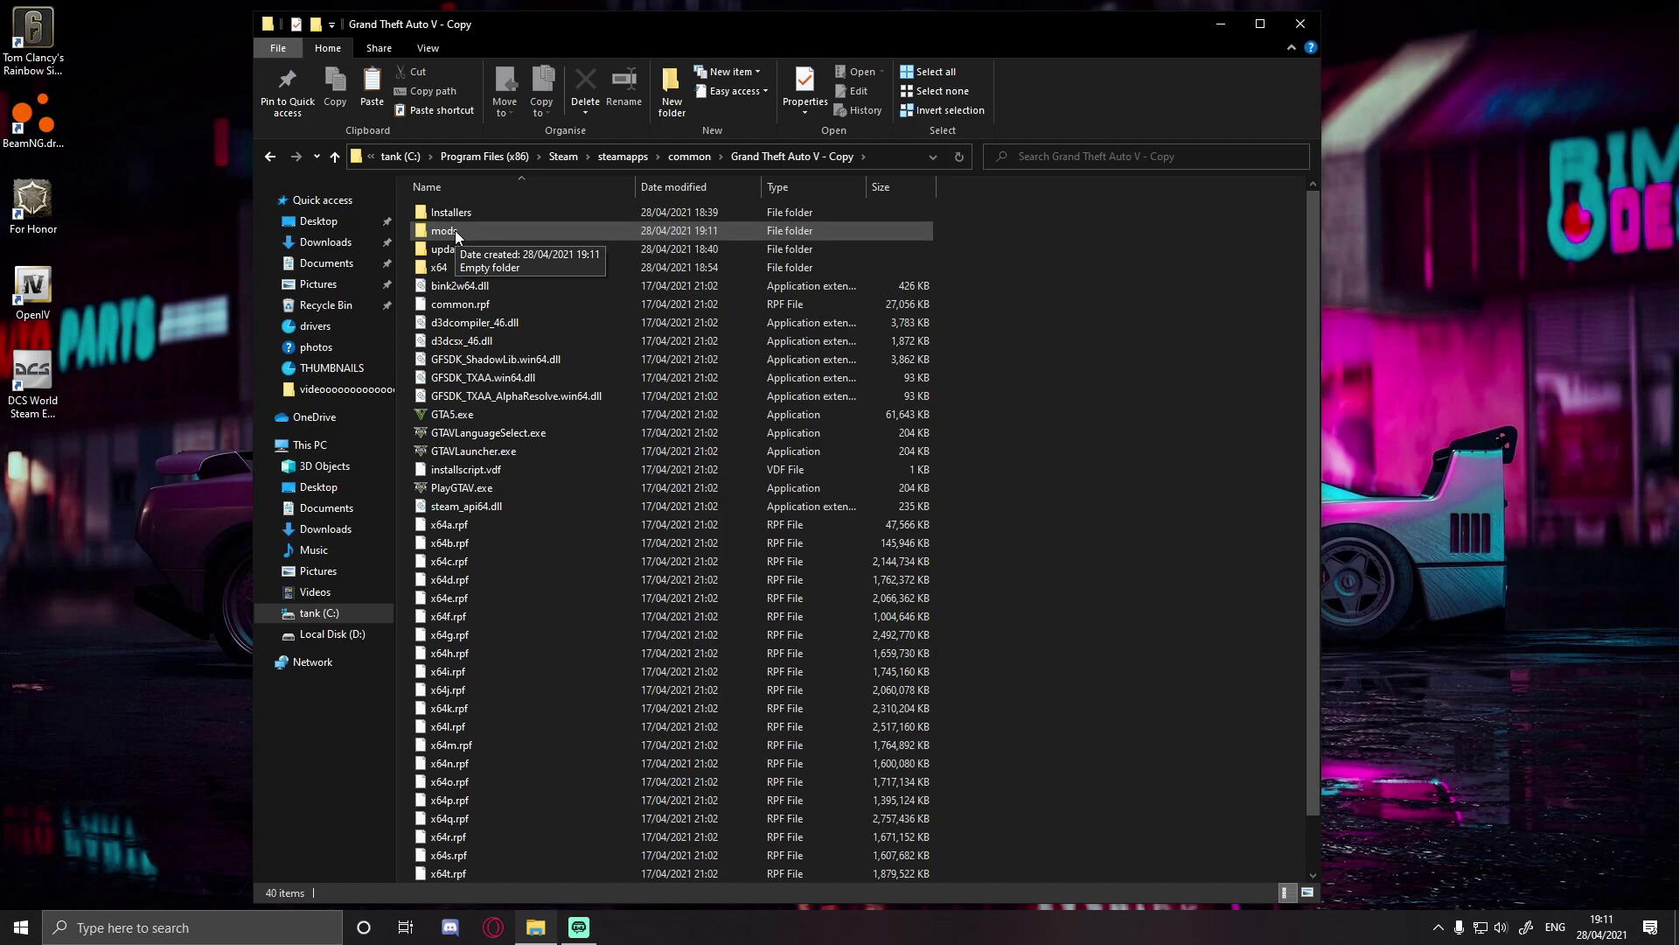
Step: Copy the update and x64 folders into the mods folder
{"action": "left_click_drag", "start_coordinate": [869, 273], "coordinate": [502, 245]}
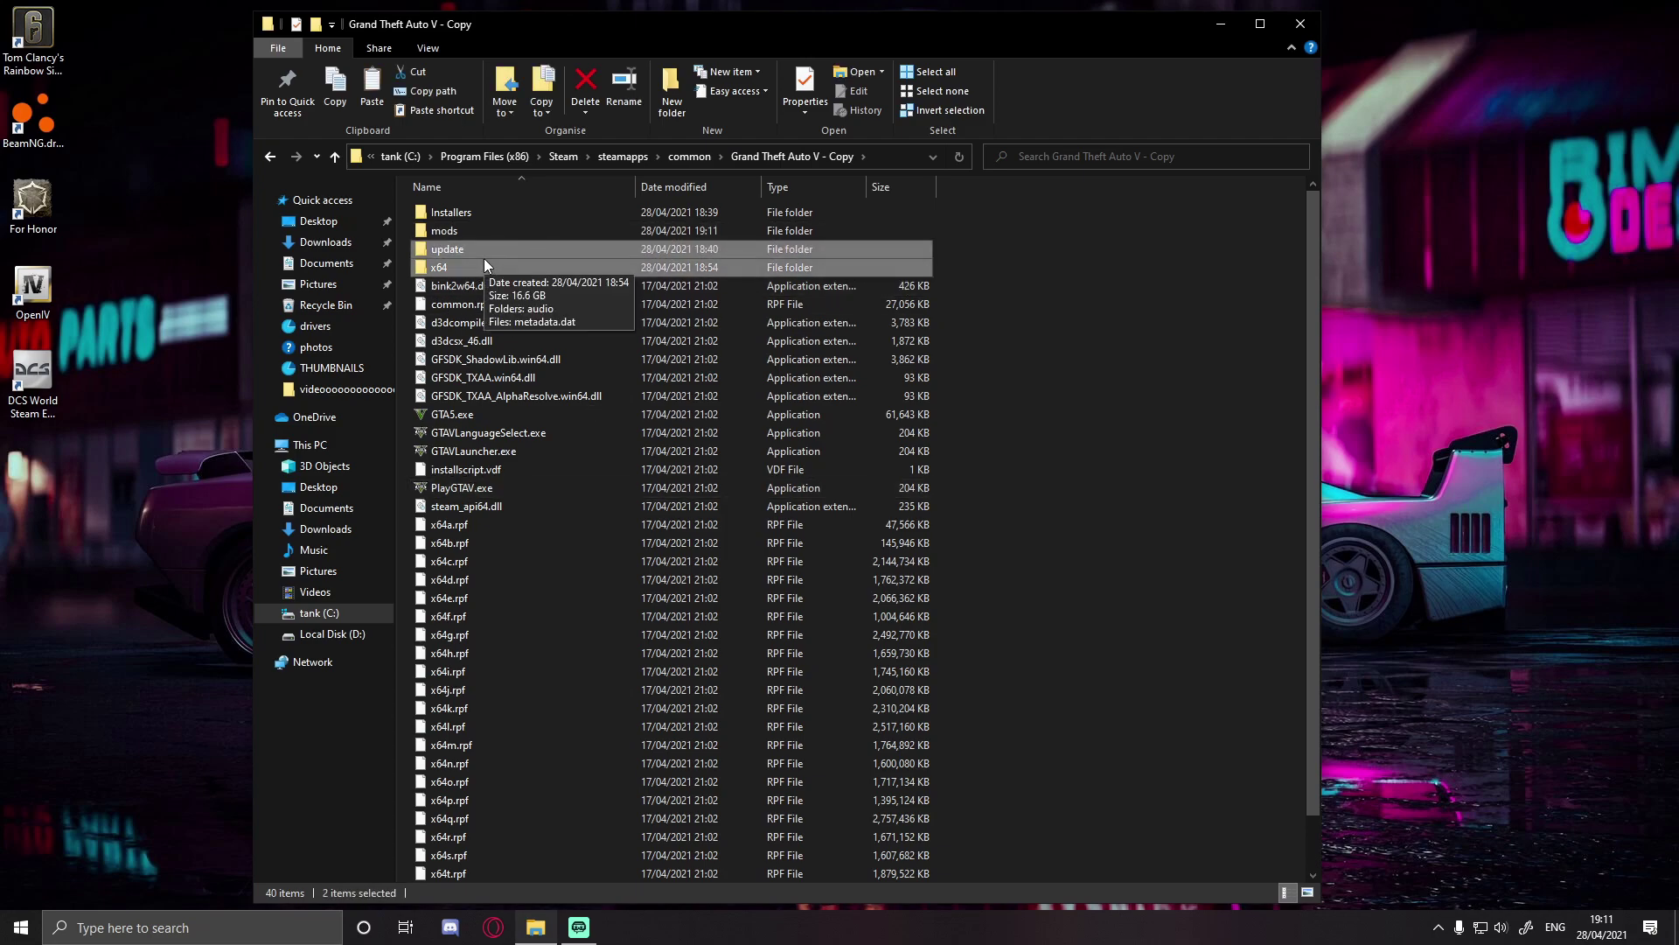
{"action": "right_click", "coordinate": [484, 260]}
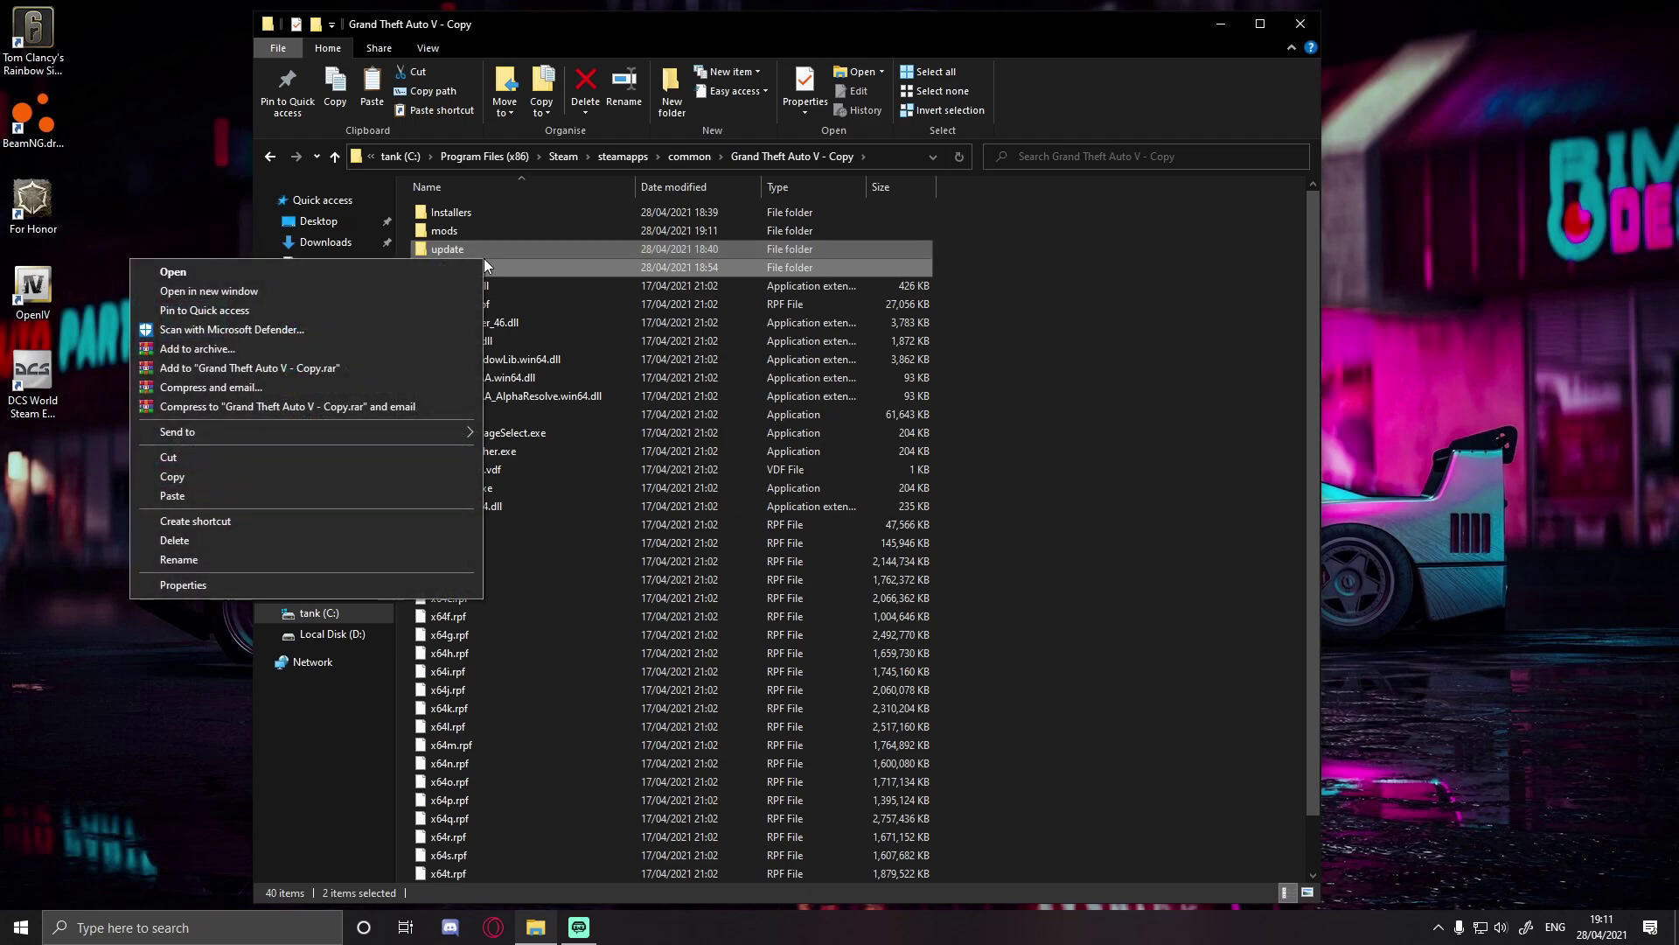
{"action": "left_click", "coordinate": [202, 477]}
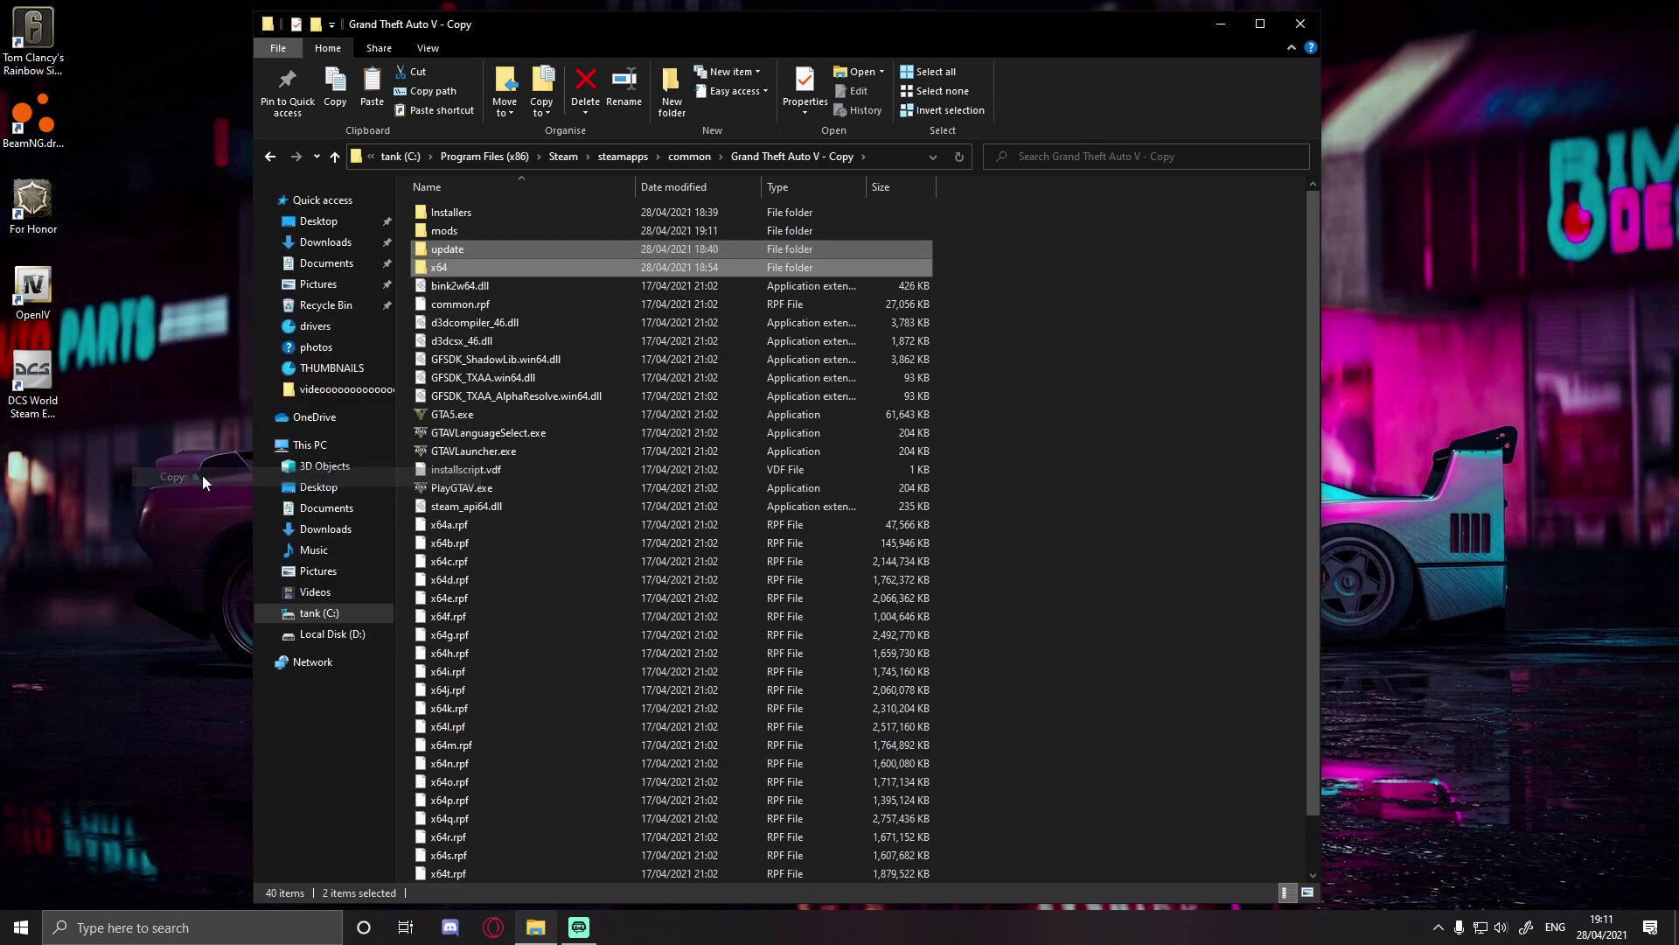
{"action": "double_click", "coordinate": [481, 230]}
{"action": "right_click", "coordinate": [566, 370]}
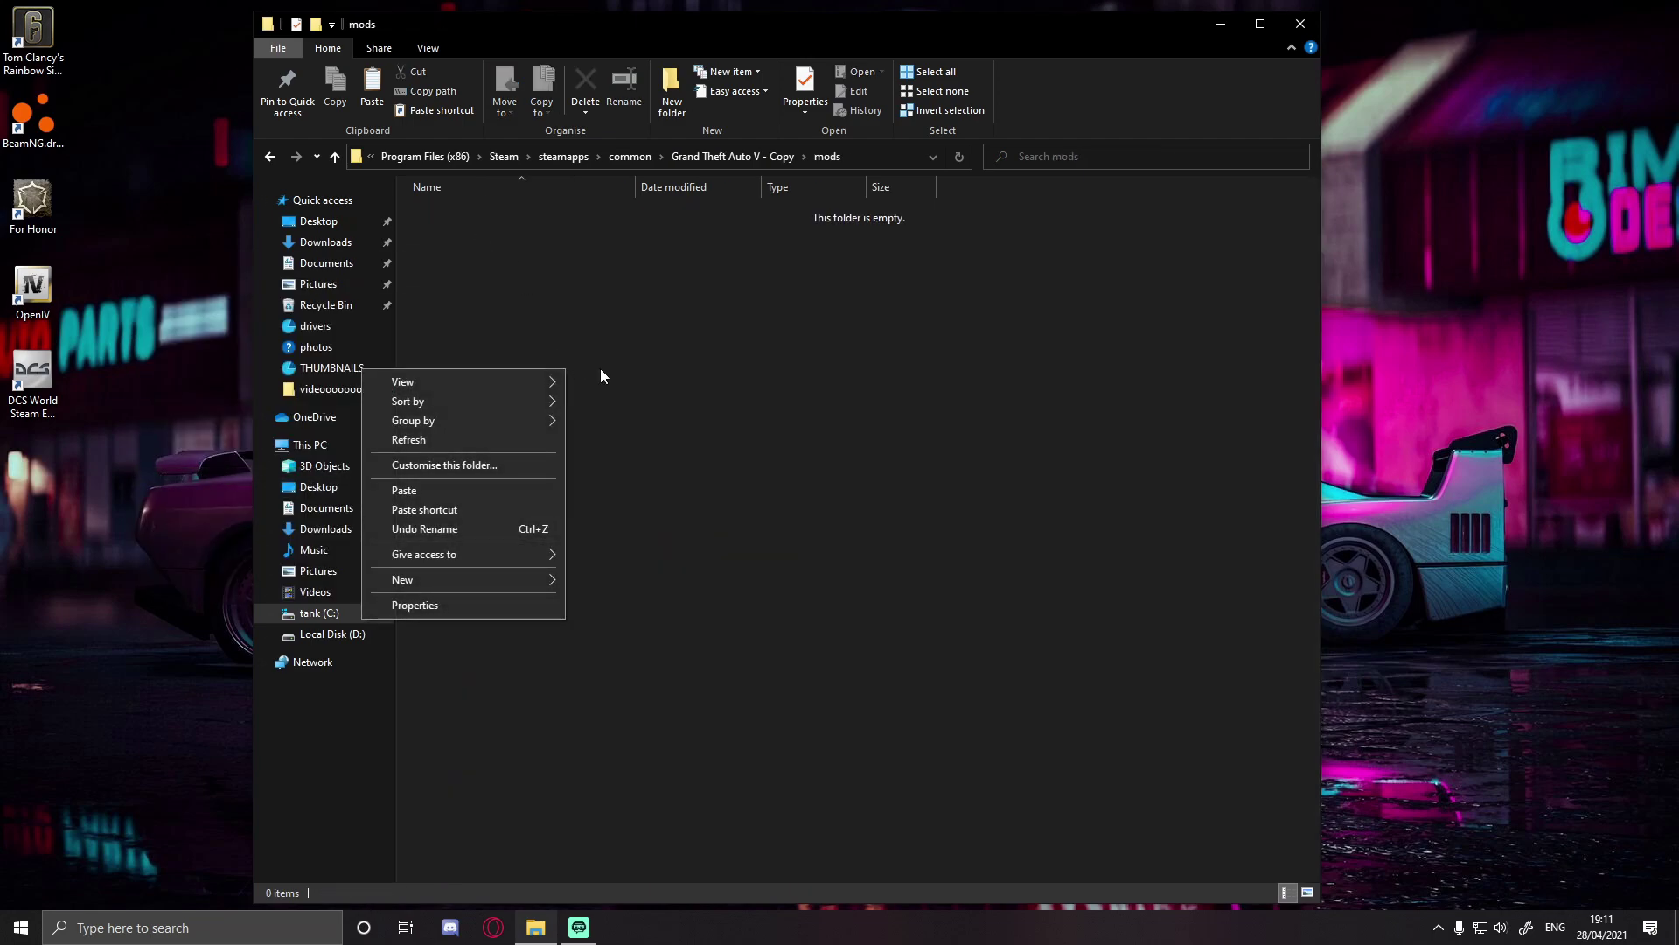
{"action": "left_click", "coordinate": [489, 488]}
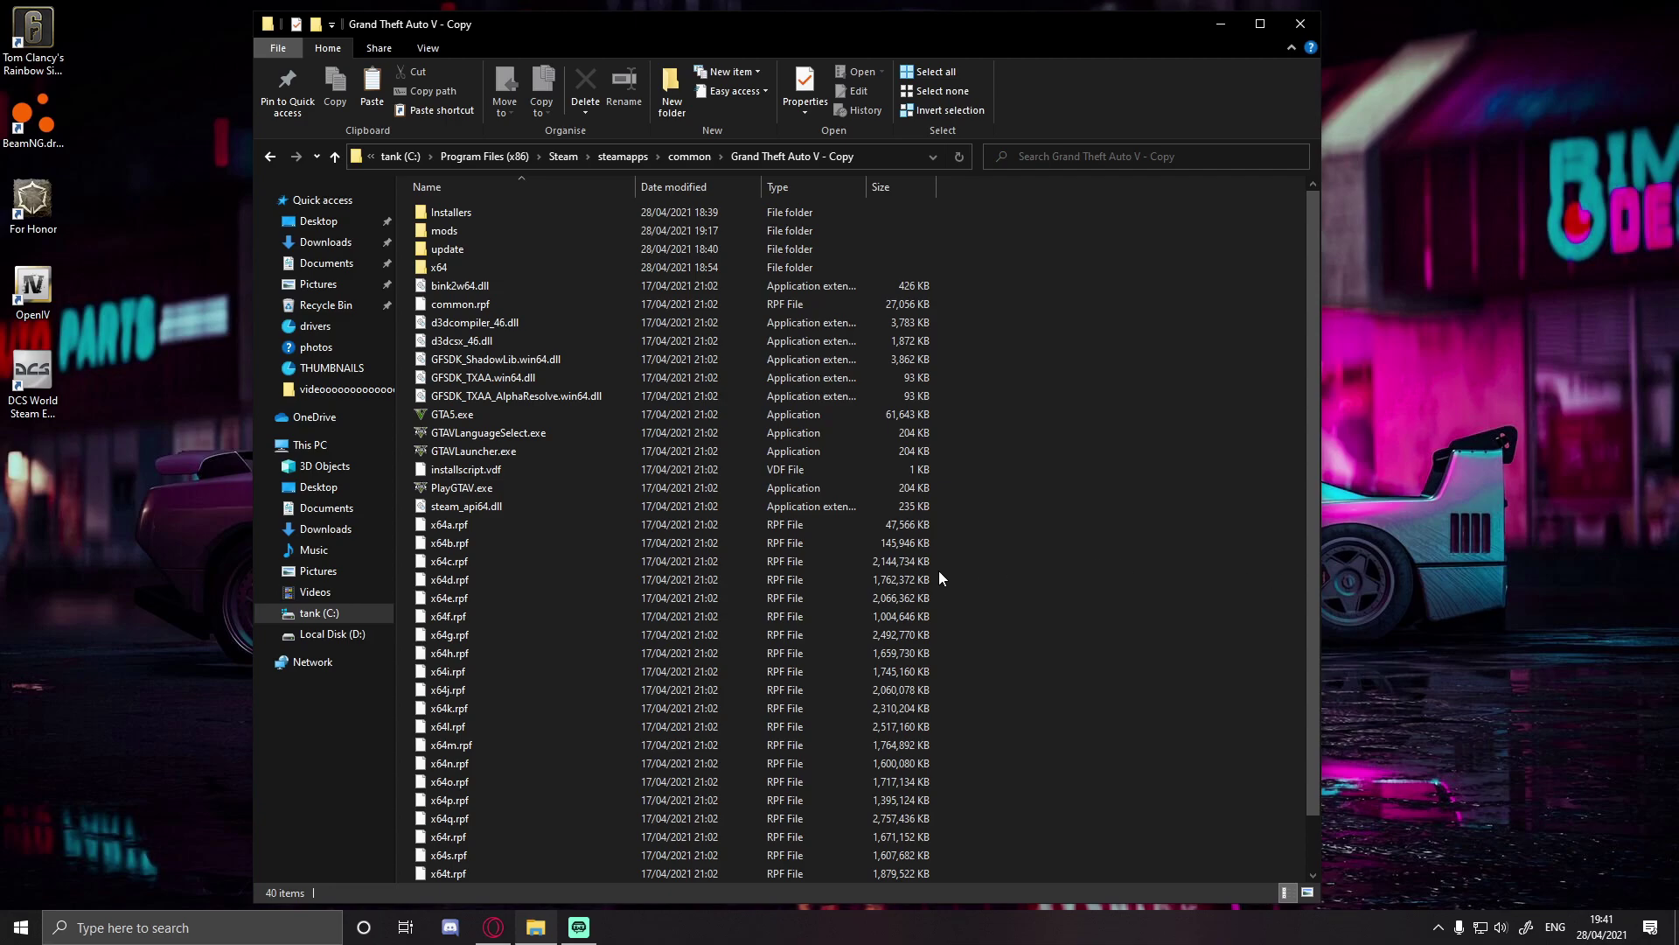
Step: Switch to the Opera browser and download LSPDFR_048_7749_Manual_Install.zip from the LSPD First Response page, agreeing to the terms
{"action": "left_click", "coordinate": [493, 925]}
{"action": "left_click", "coordinate": [149, 14]}
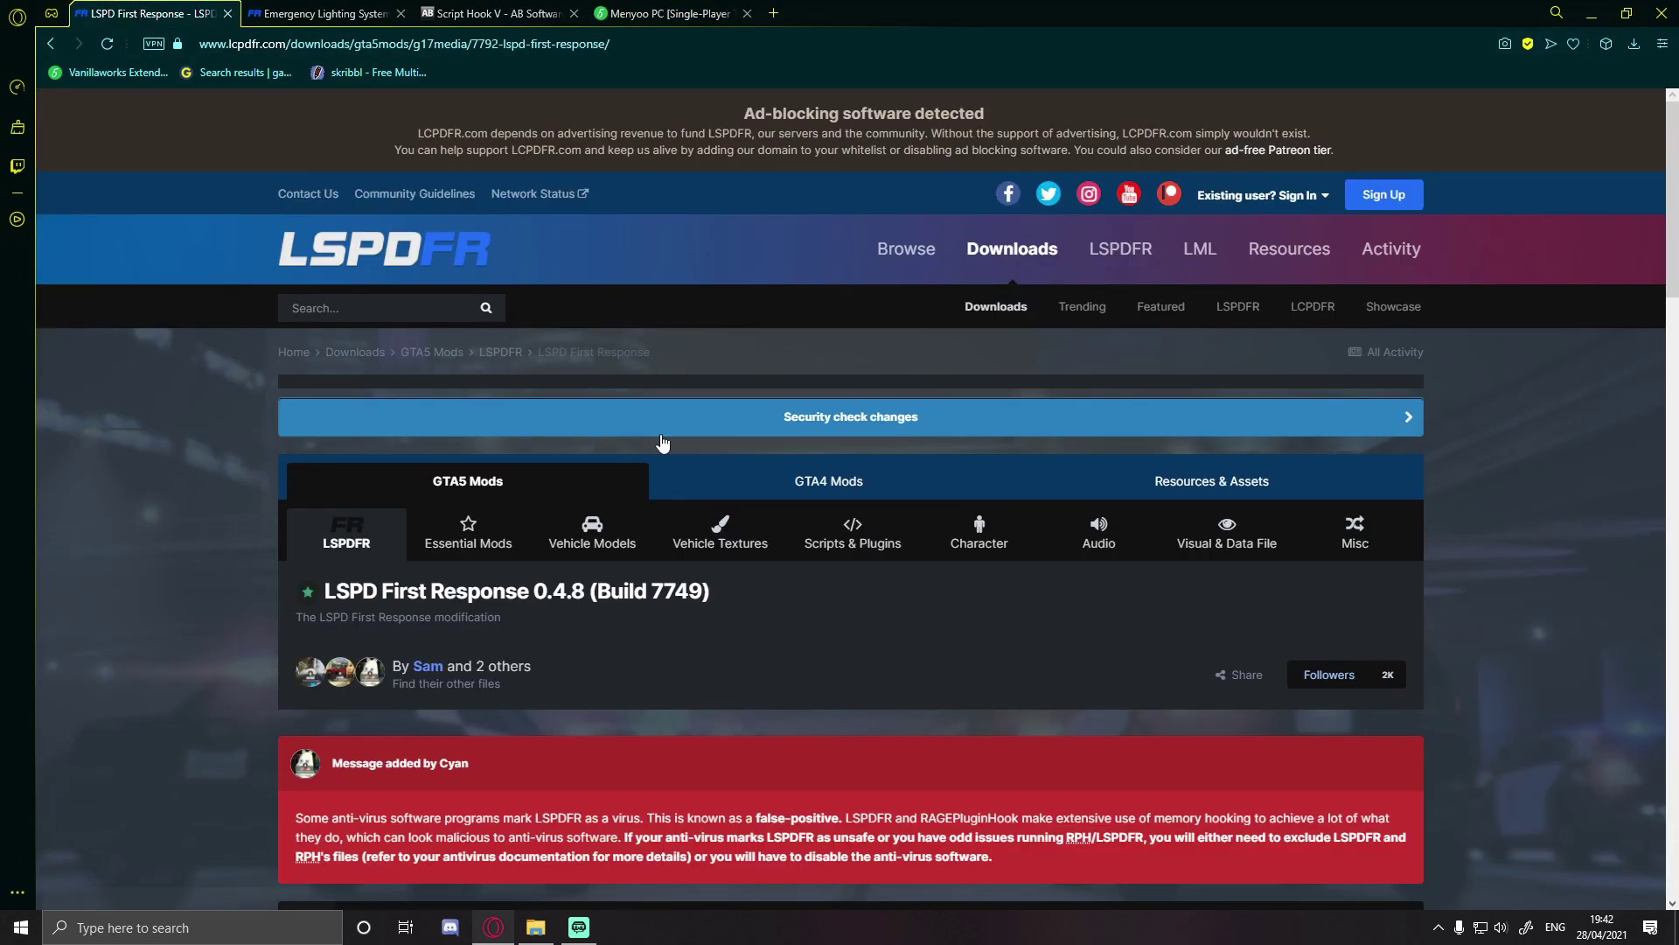
{"action": "scroll", "coordinate": [691, 441], "scroll_direction": "down", "scroll_amount": 5}
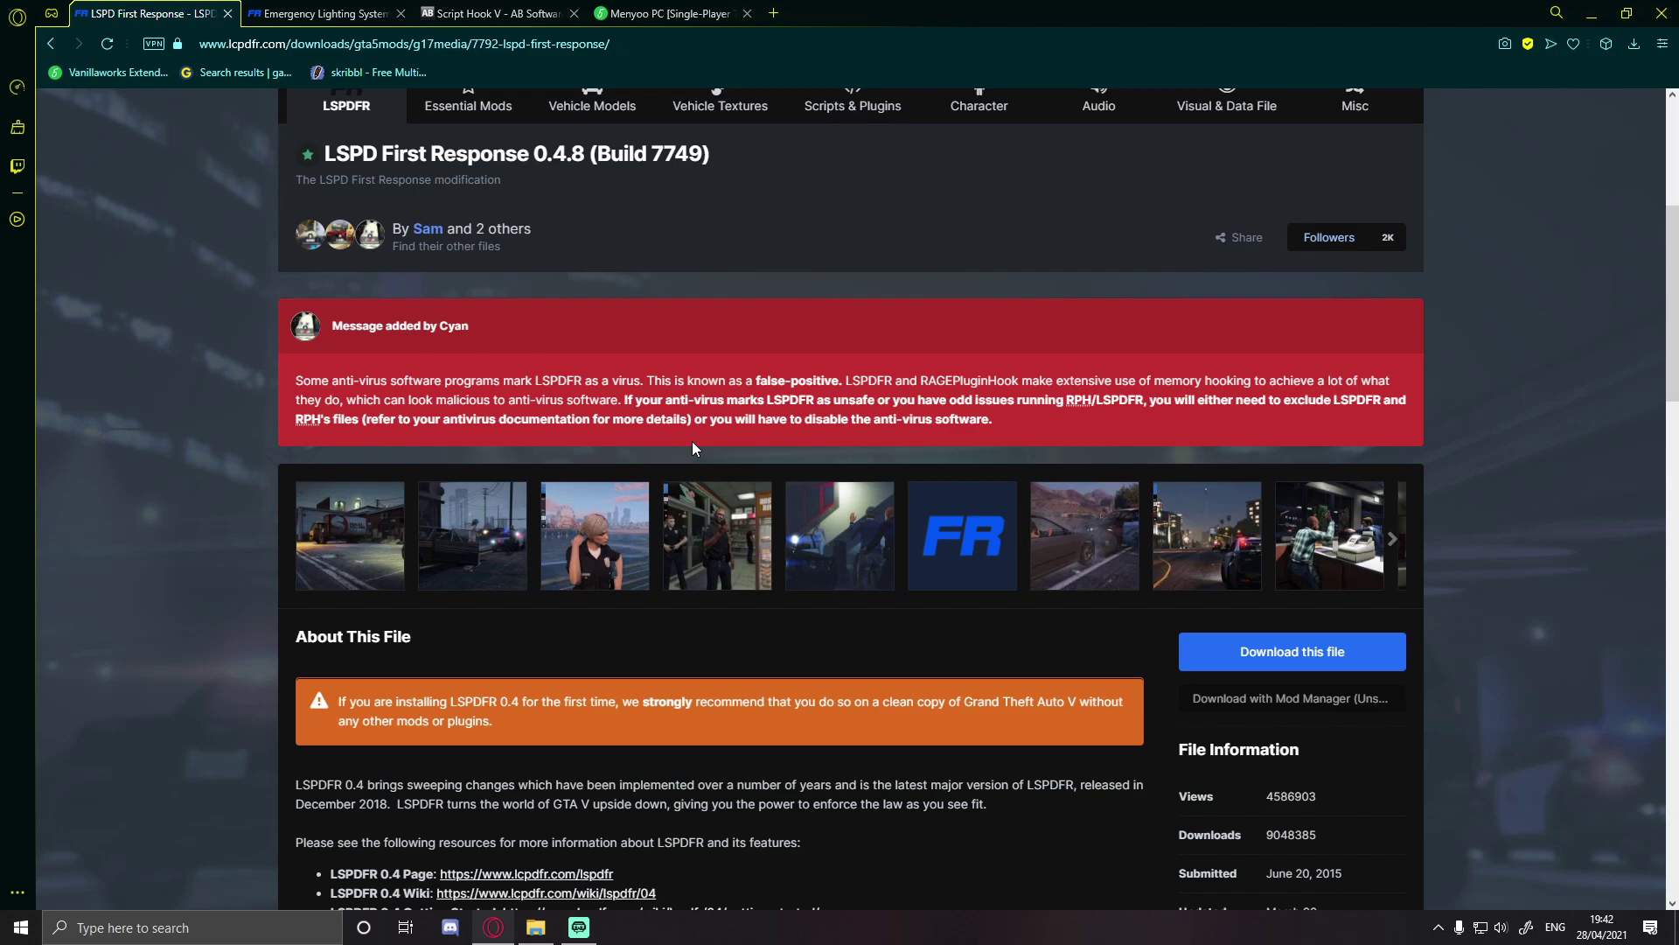
{"action": "scroll", "coordinate": [674, 420], "scroll_direction": "down", "scroll_amount": 4}
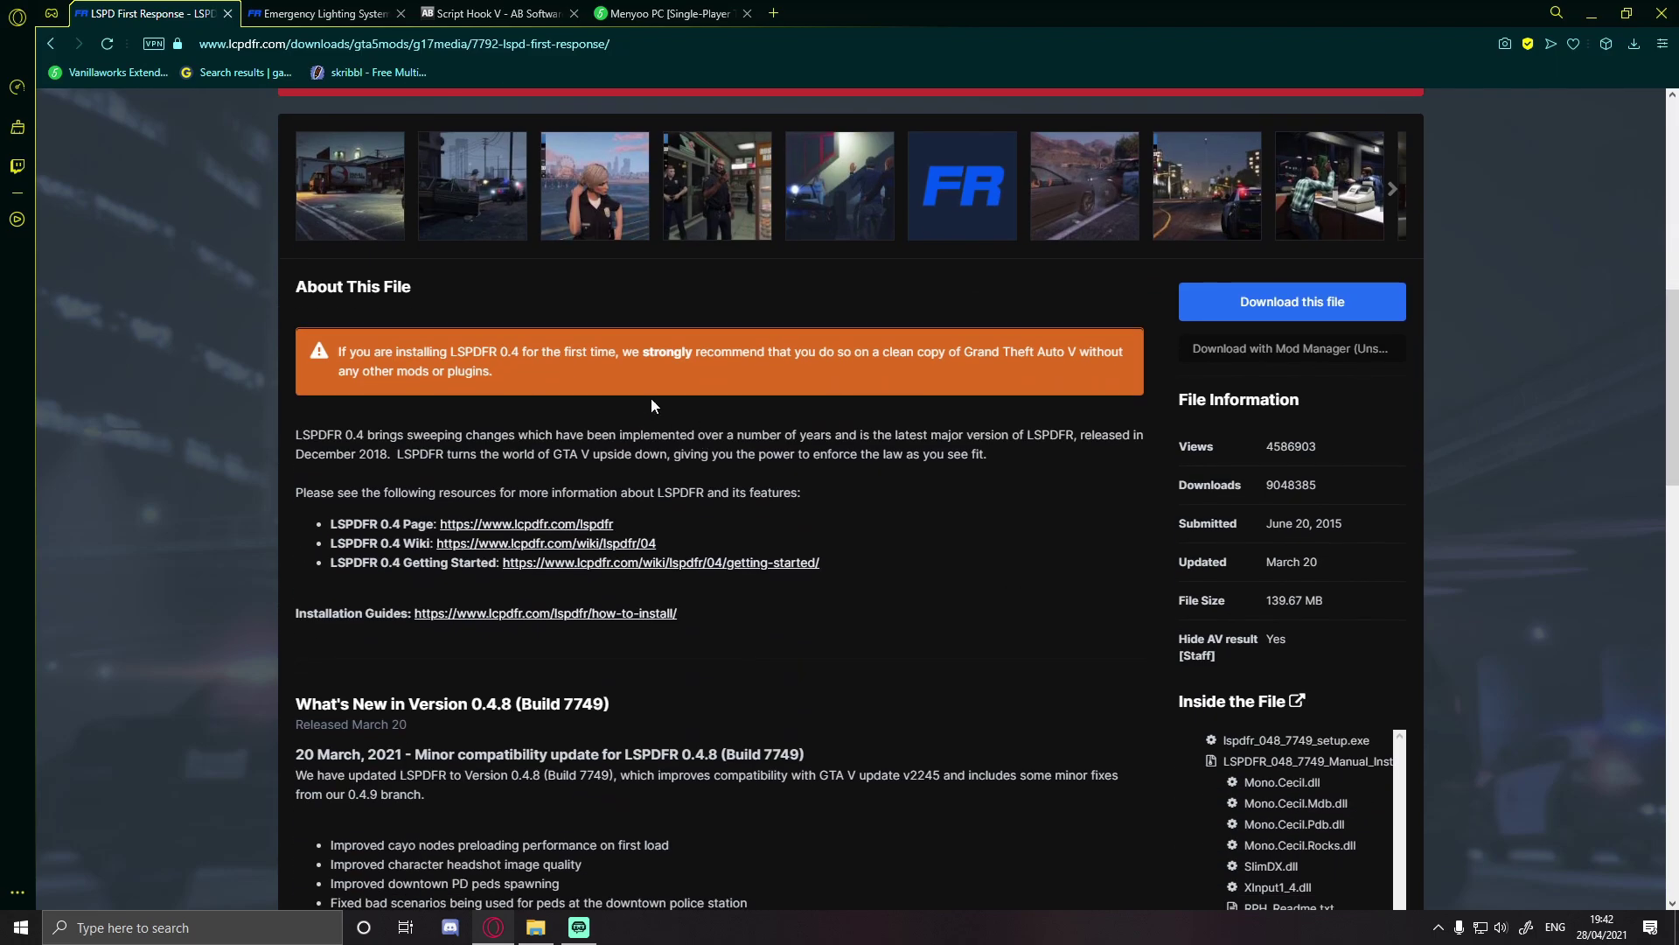
{"action": "left_click", "coordinate": [1318, 302]}
{"action": "scroll", "coordinate": [611, 500], "scroll_direction": "down", "scroll_amount": 20}
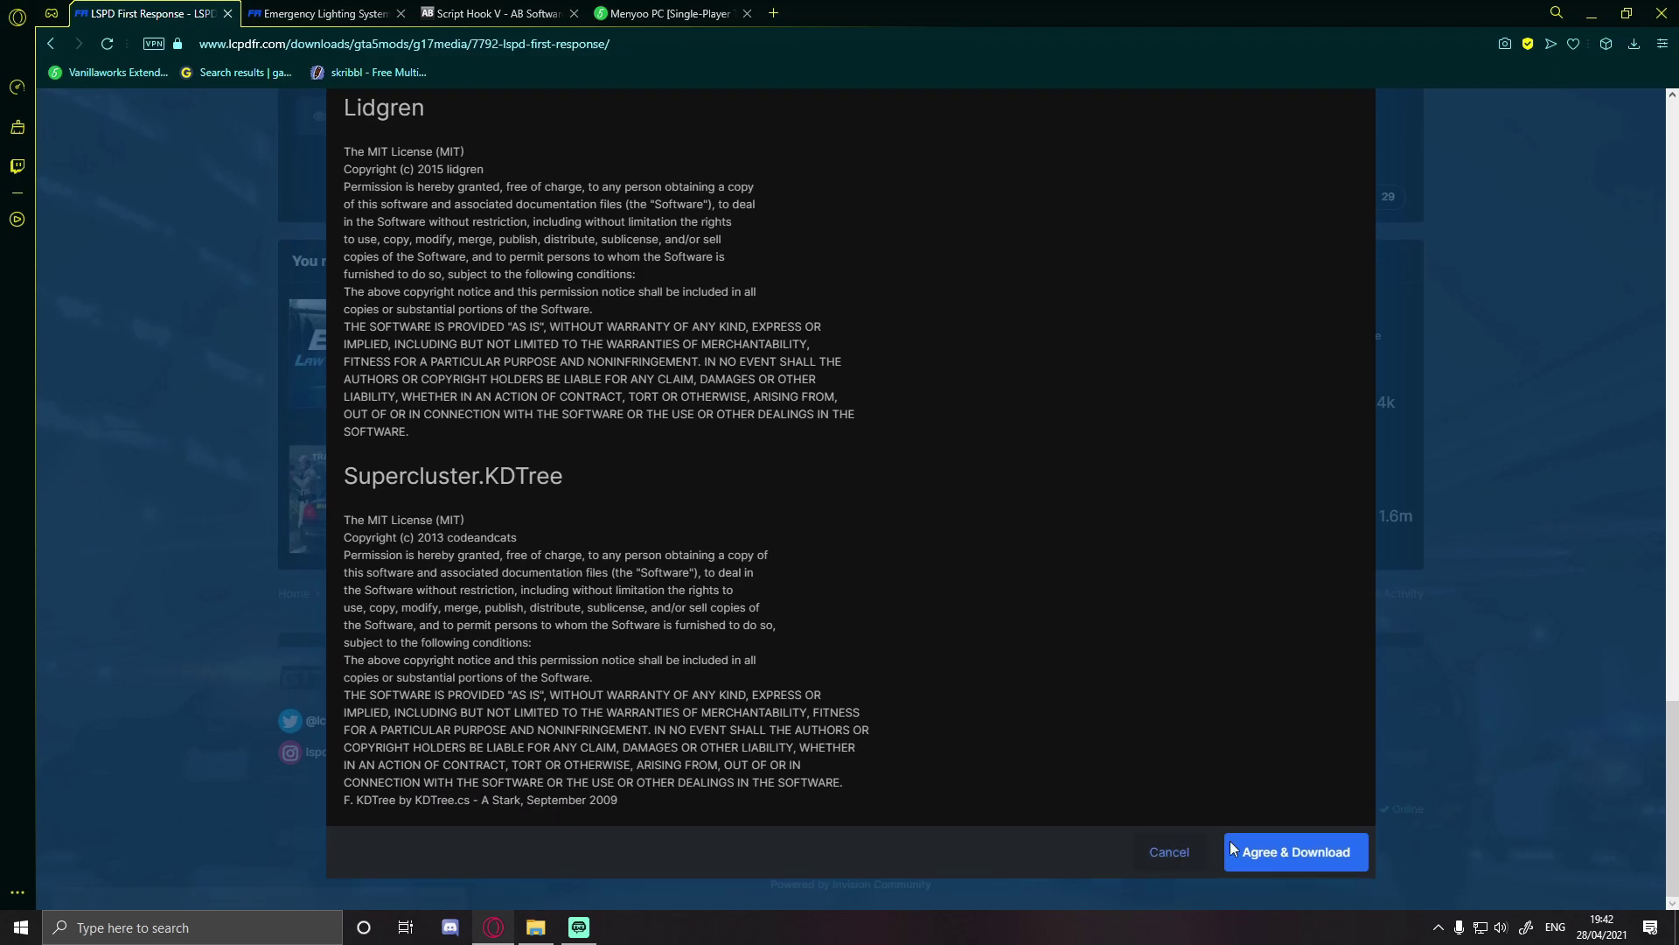
{"action": "left_click", "coordinate": [1296, 852]}
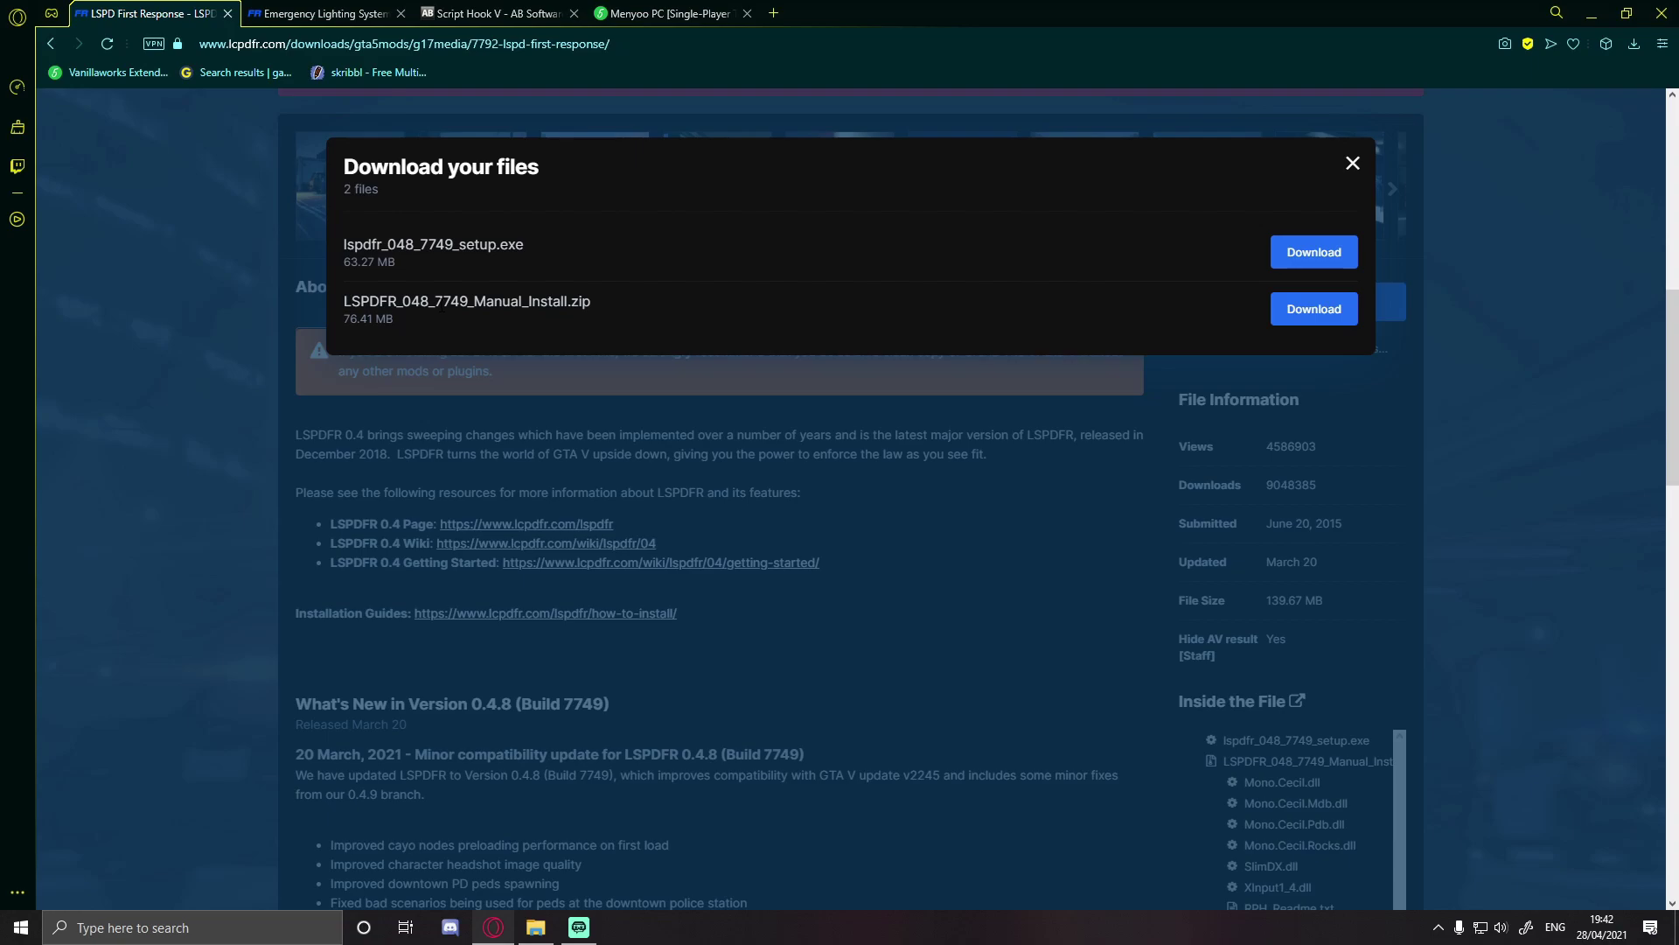
{"action": "left_click", "coordinate": [1314, 310]}
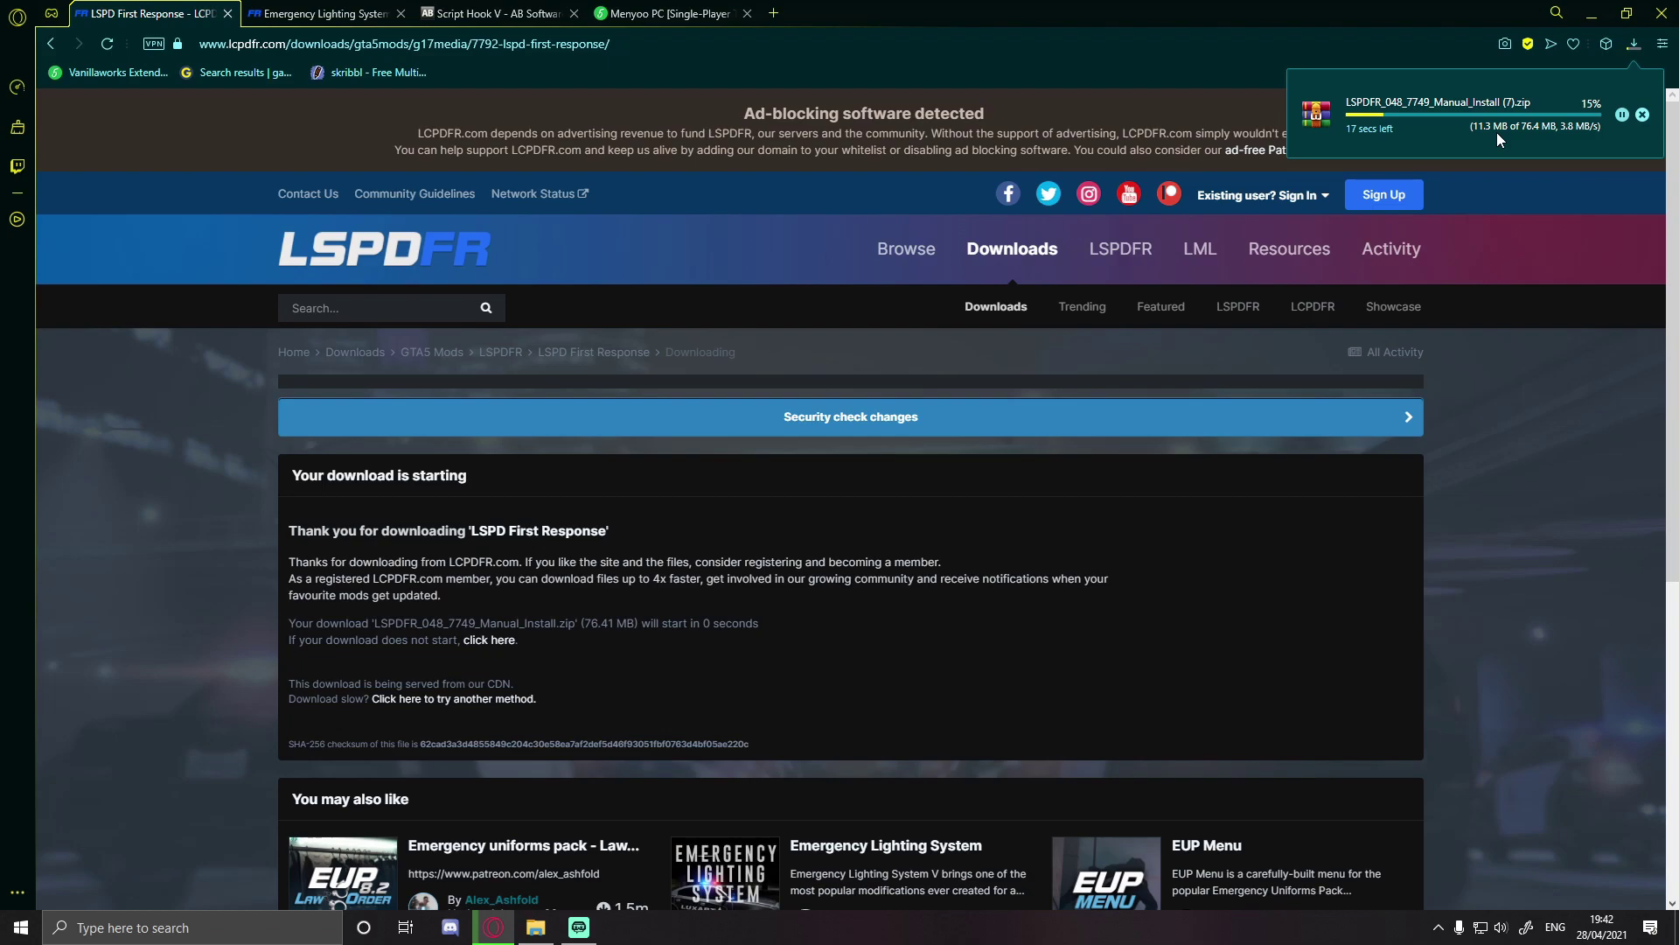
Step: Open the downloaded LSPDFR manual install archive in WinRAR, dismiss the licence reminder and reposition the archive window
{"action": "left_click", "coordinate": [1503, 126]}
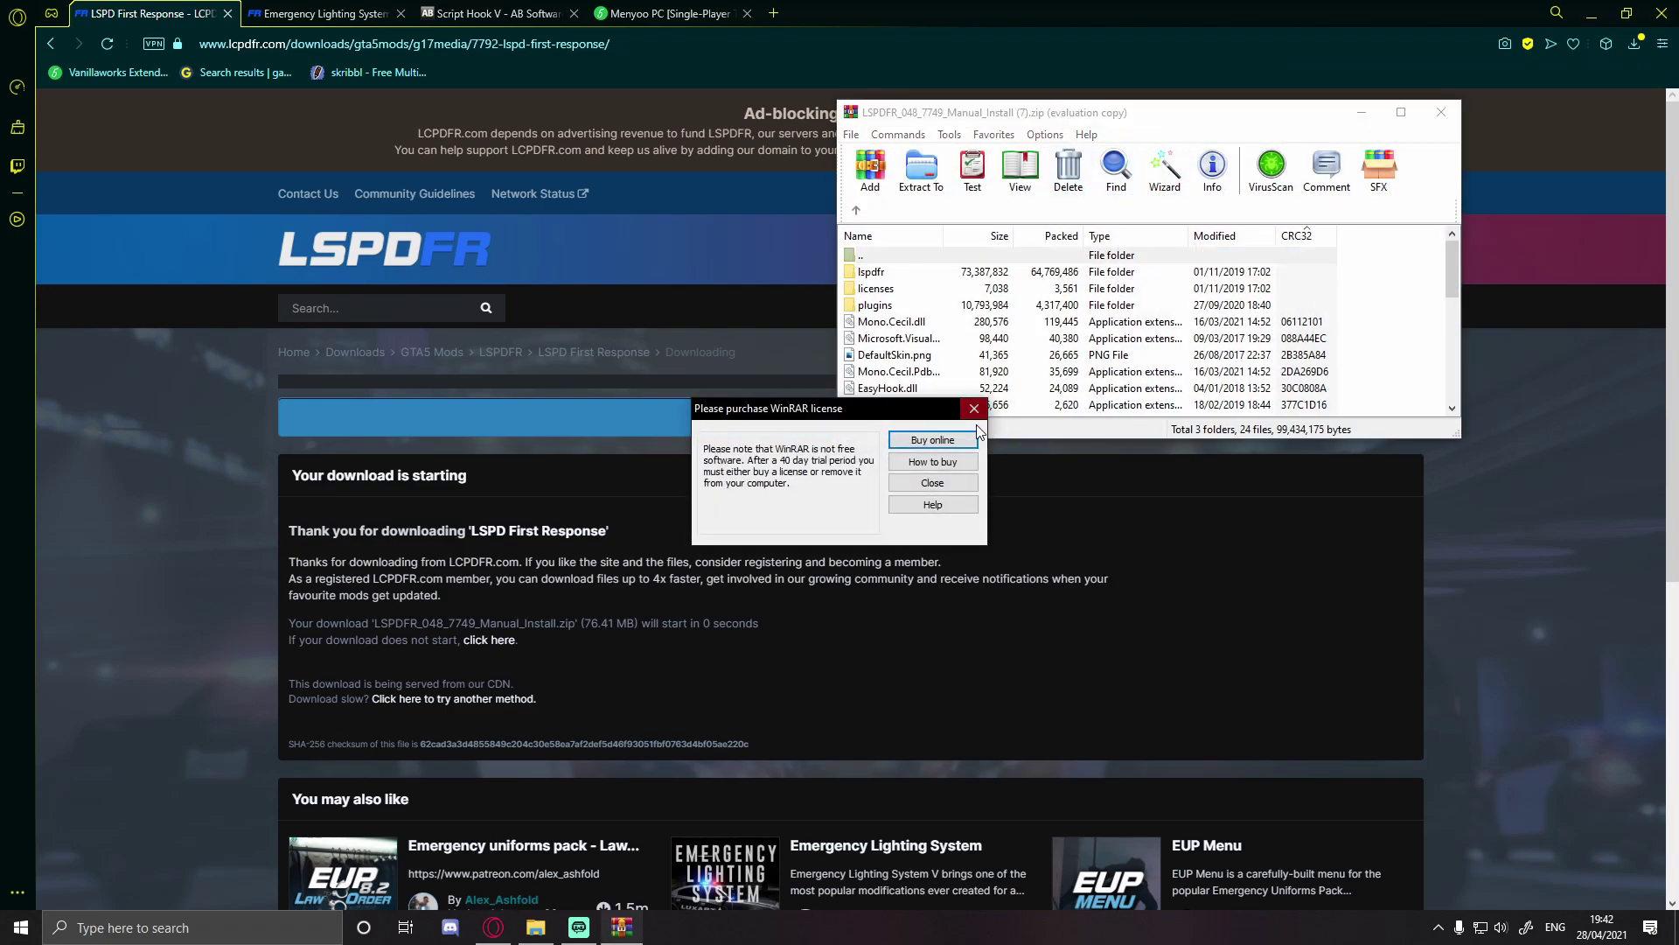
{"action": "left_click", "coordinate": [980, 438]}
{"action": "left_click_drag", "start_coordinate": [949, 122], "coordinate": [546, 130]}
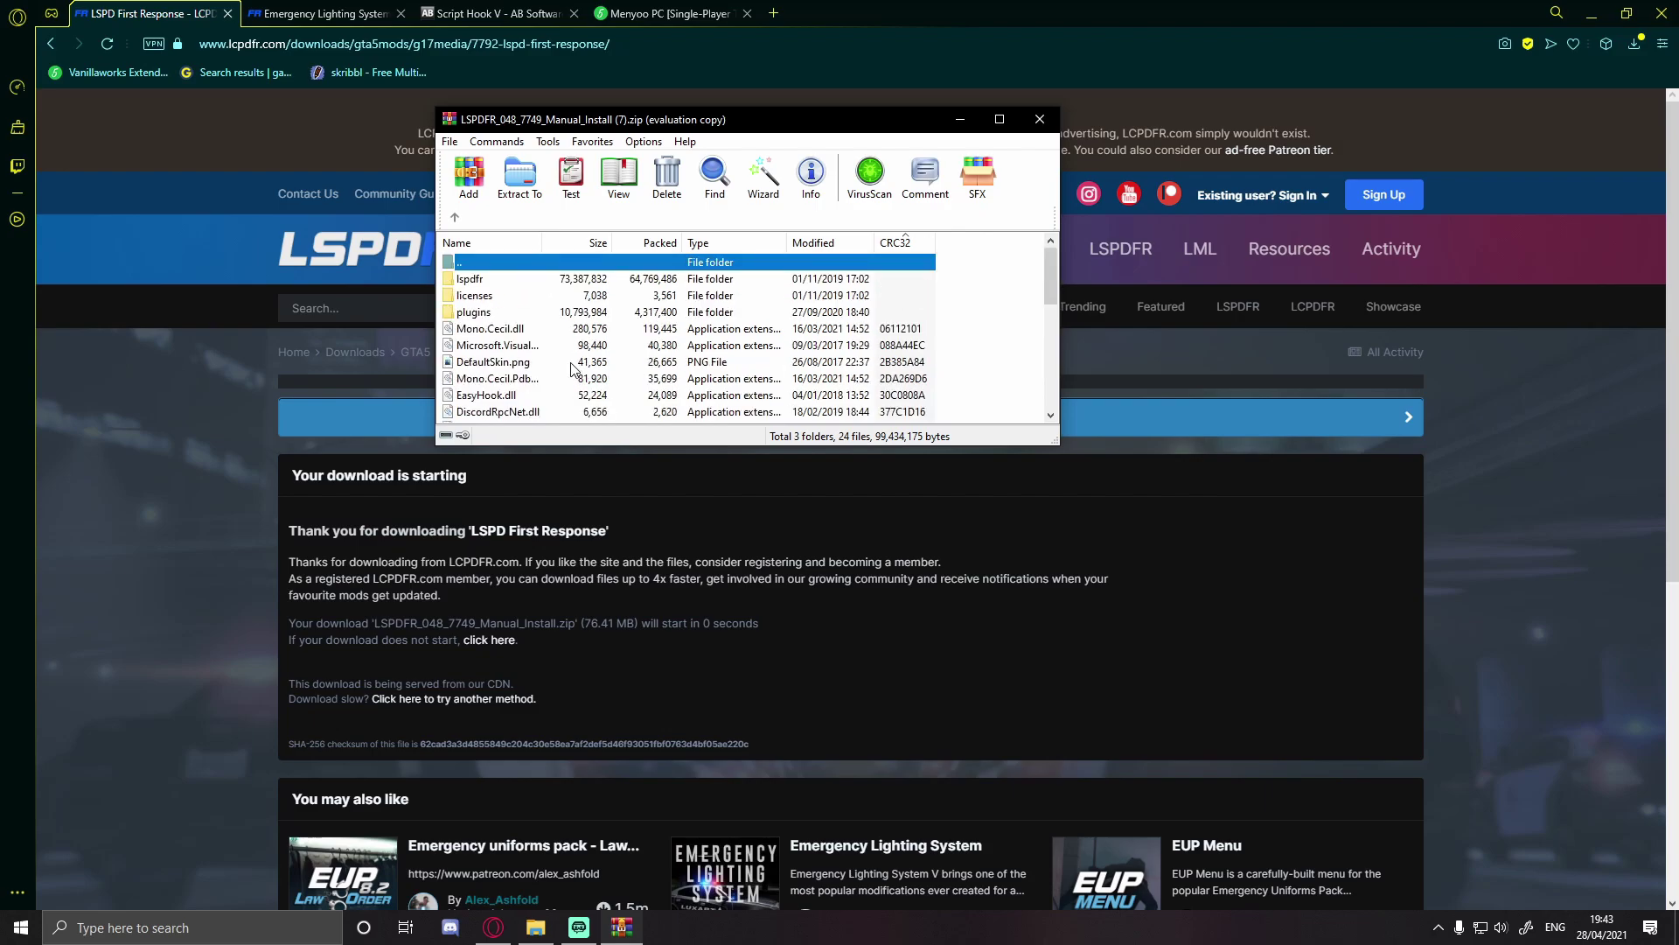
Step: Copy all files and folders from the LSPDFR manual install archive into the Grand Theft Auto V - Copy folder and close the archive
{"action": "left_click", "coordinate": [1592, 13]}
{"action": "left_click_drag", "start_coordinate": [647, 122], "coordinate": [1274, 162]}
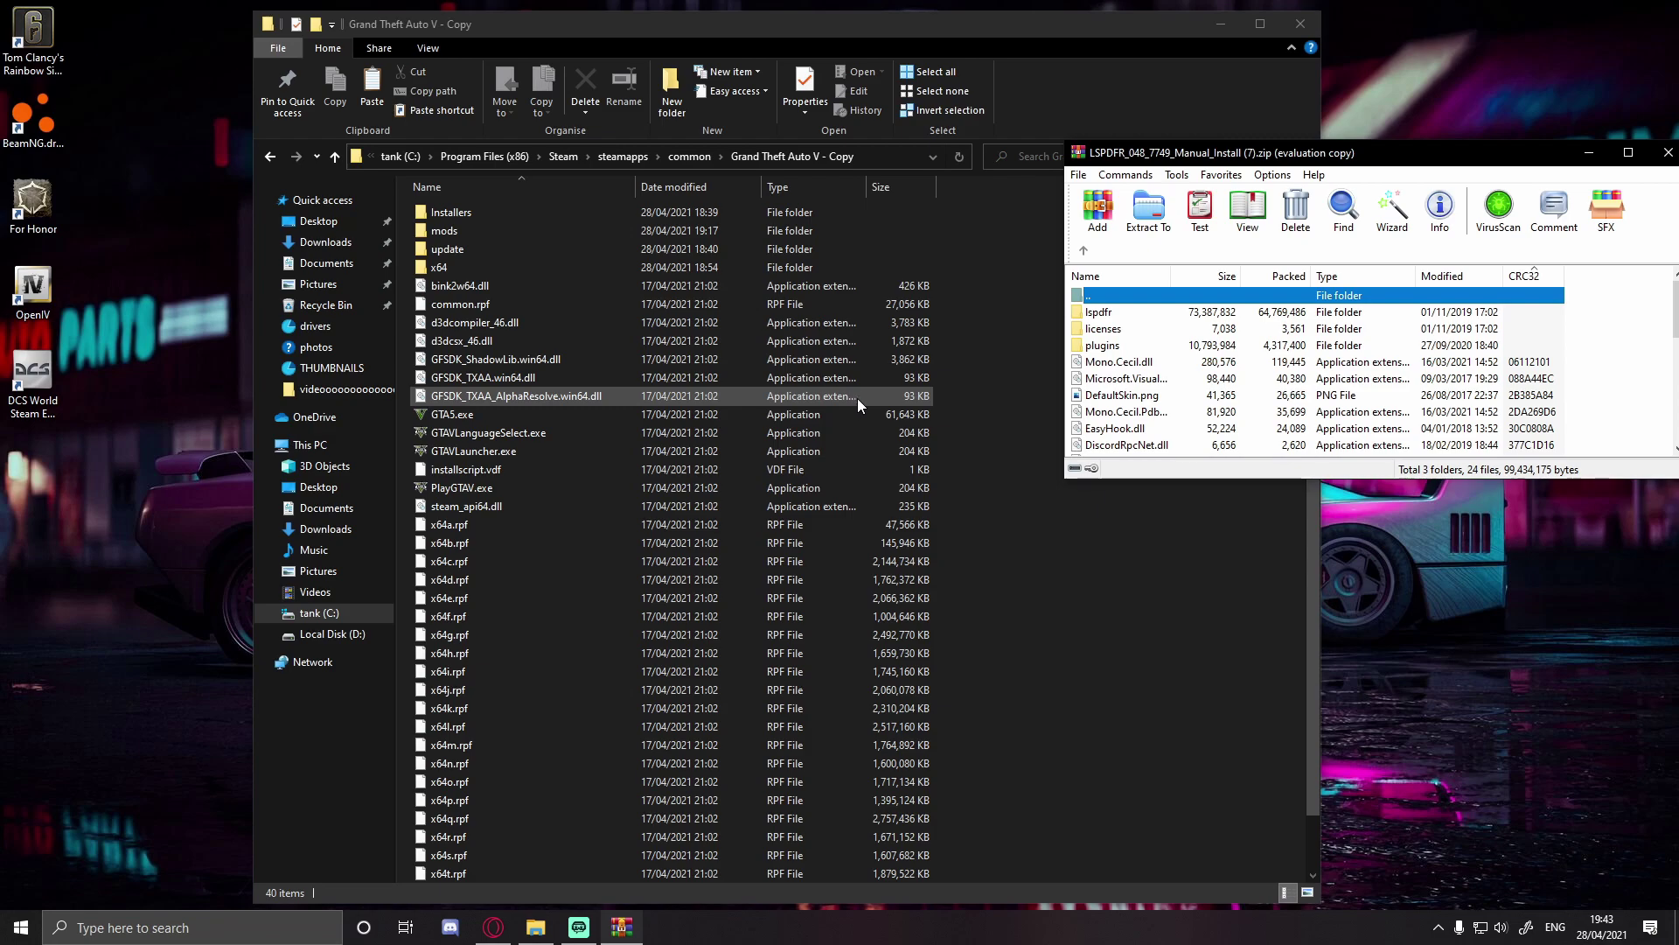
{"action": "left_click_drag", "start_coordinate": [993, 494], "coordinate": [1172, 420]}
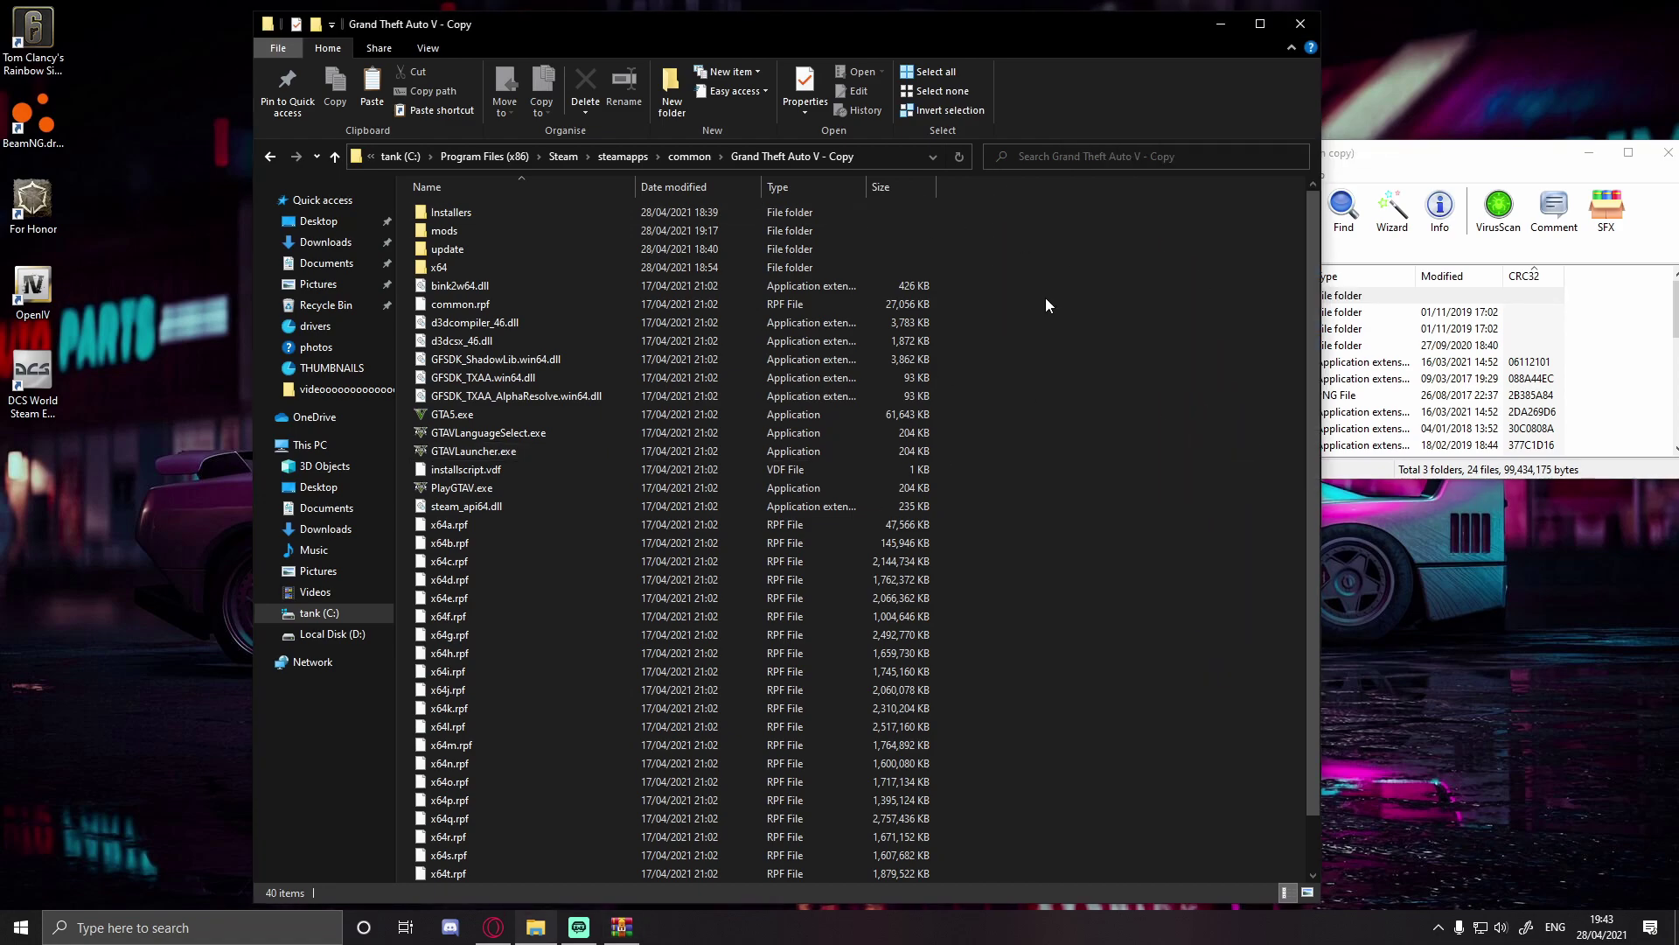
{"action": "left_click", "coordinate": [1443, 166]}
{"action": "left_click_drag", "start_coordinate": [1588, 321], "coordinate": [1440, 574]}
{"action": "scroll", "coordinate": [1277, 389], "scroll_direction": "up", "scroll_amount": 1}
{"action": "left_click_drag", "start_coordinate": [1387, 322], "coordinate": [1168, 565]}
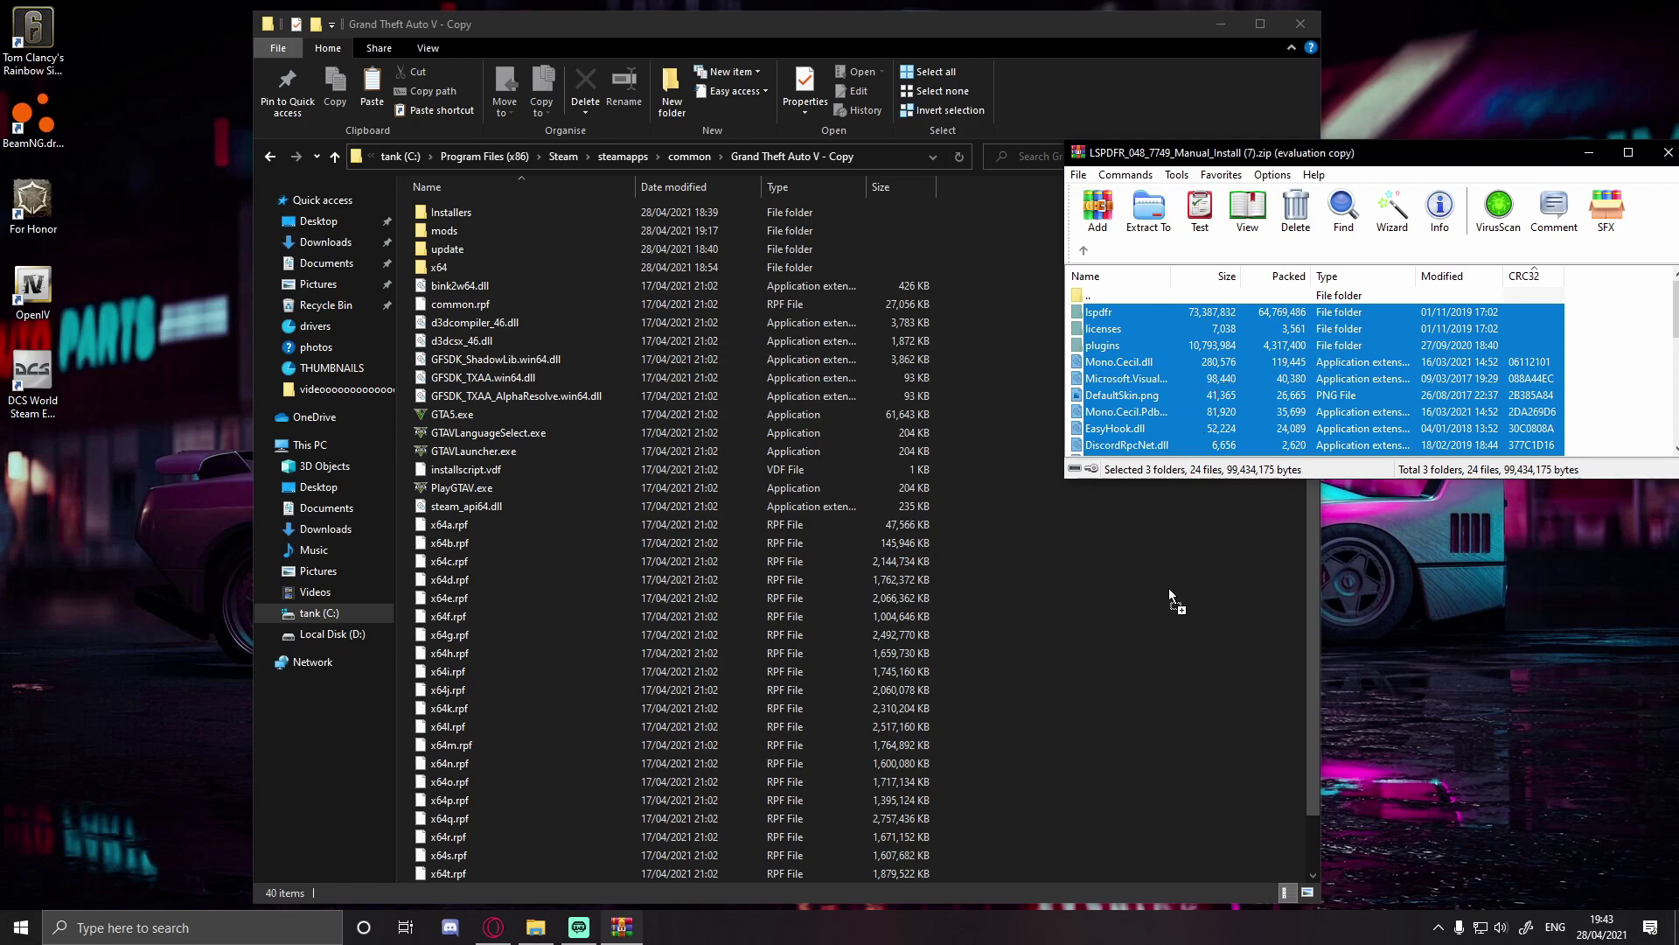
{"action": "left_click_drag", "start_coordinate": [782, 355], "coordinate": [1131, 647]}
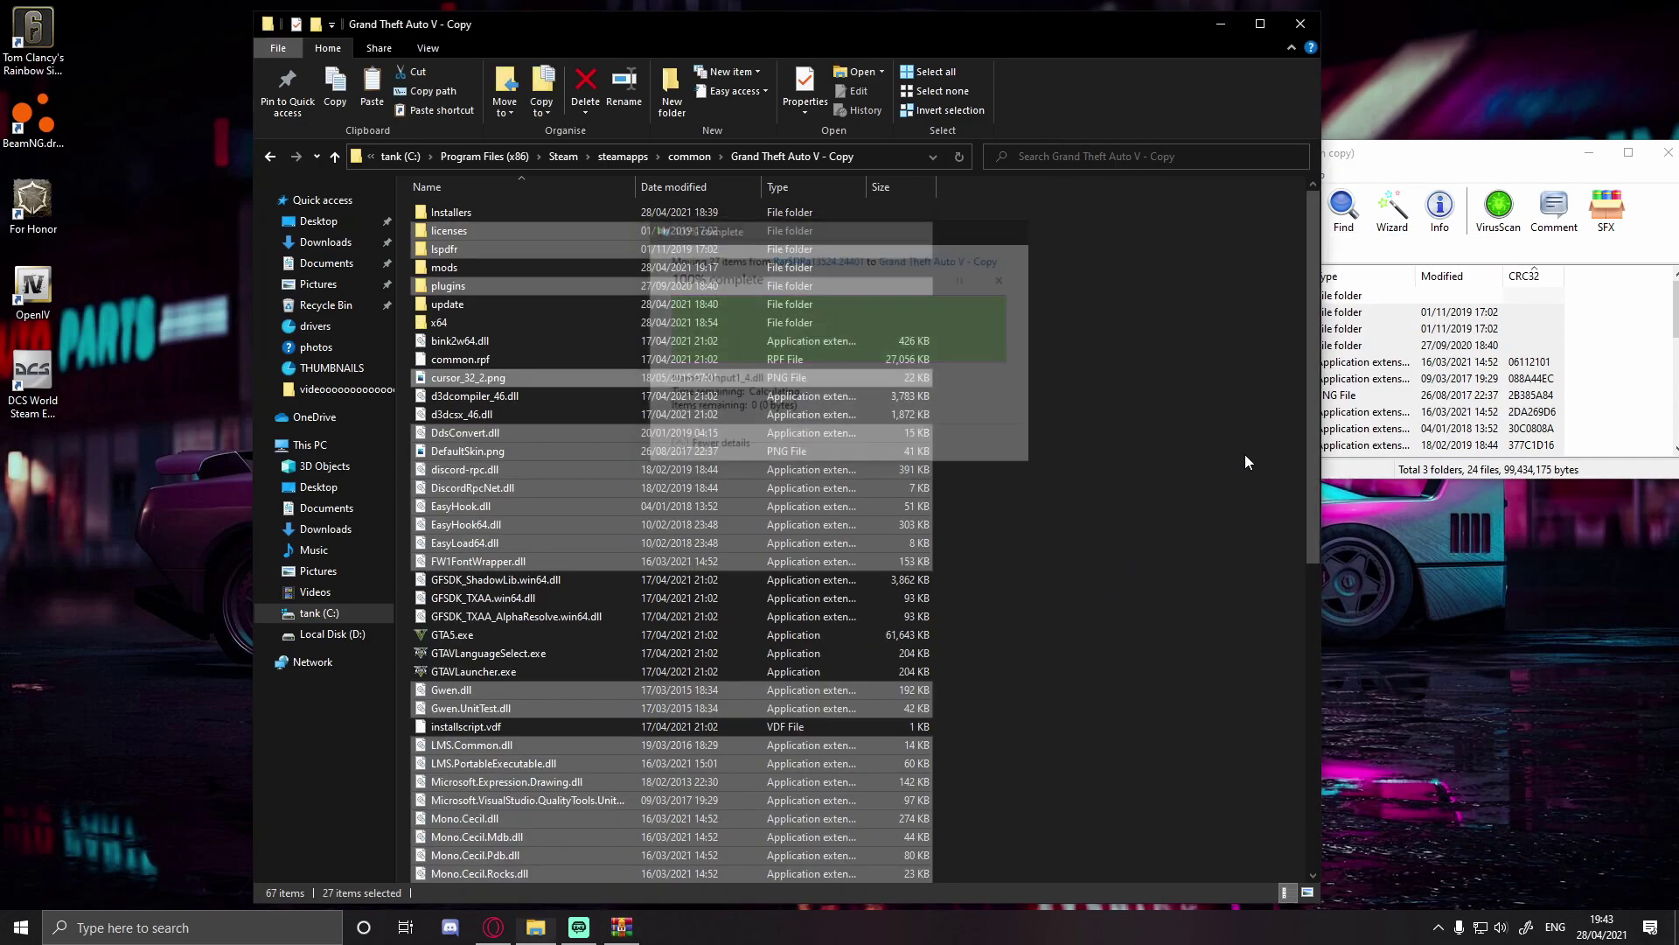
{"action": "left_click", "coordinate": [1481, 162]}
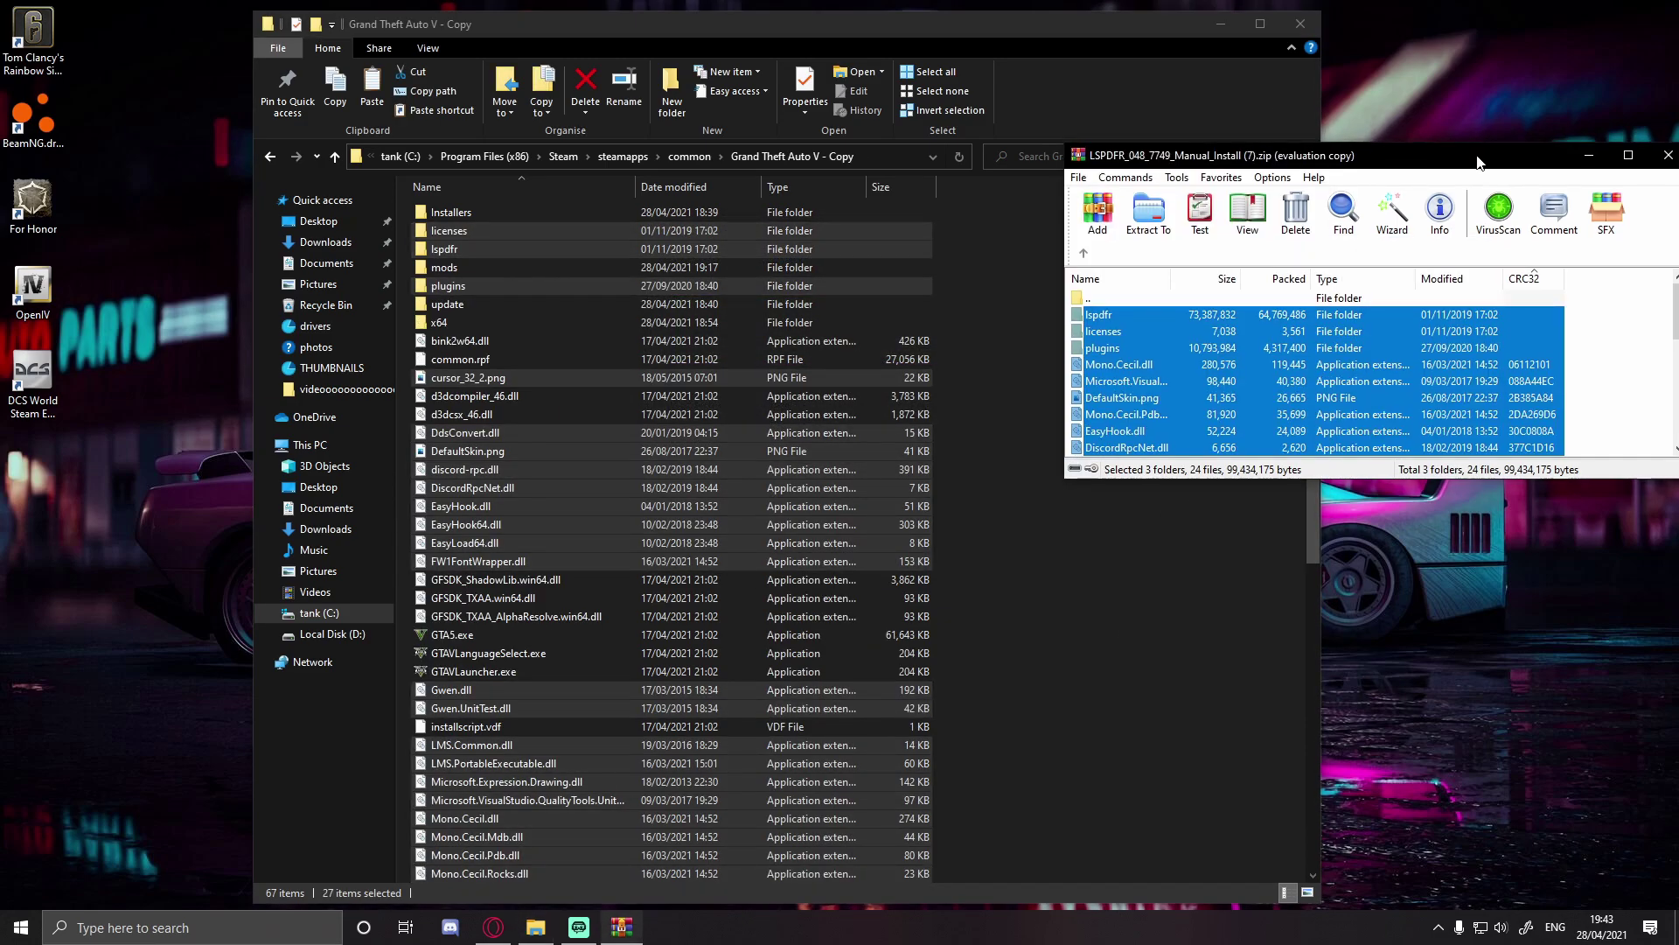
{"action": "left_click_drag", "start_coordinate": [1481, 162], "coordinate": [978, 174]}
{"action": "left_click", "coordinate": [1166, 164]}
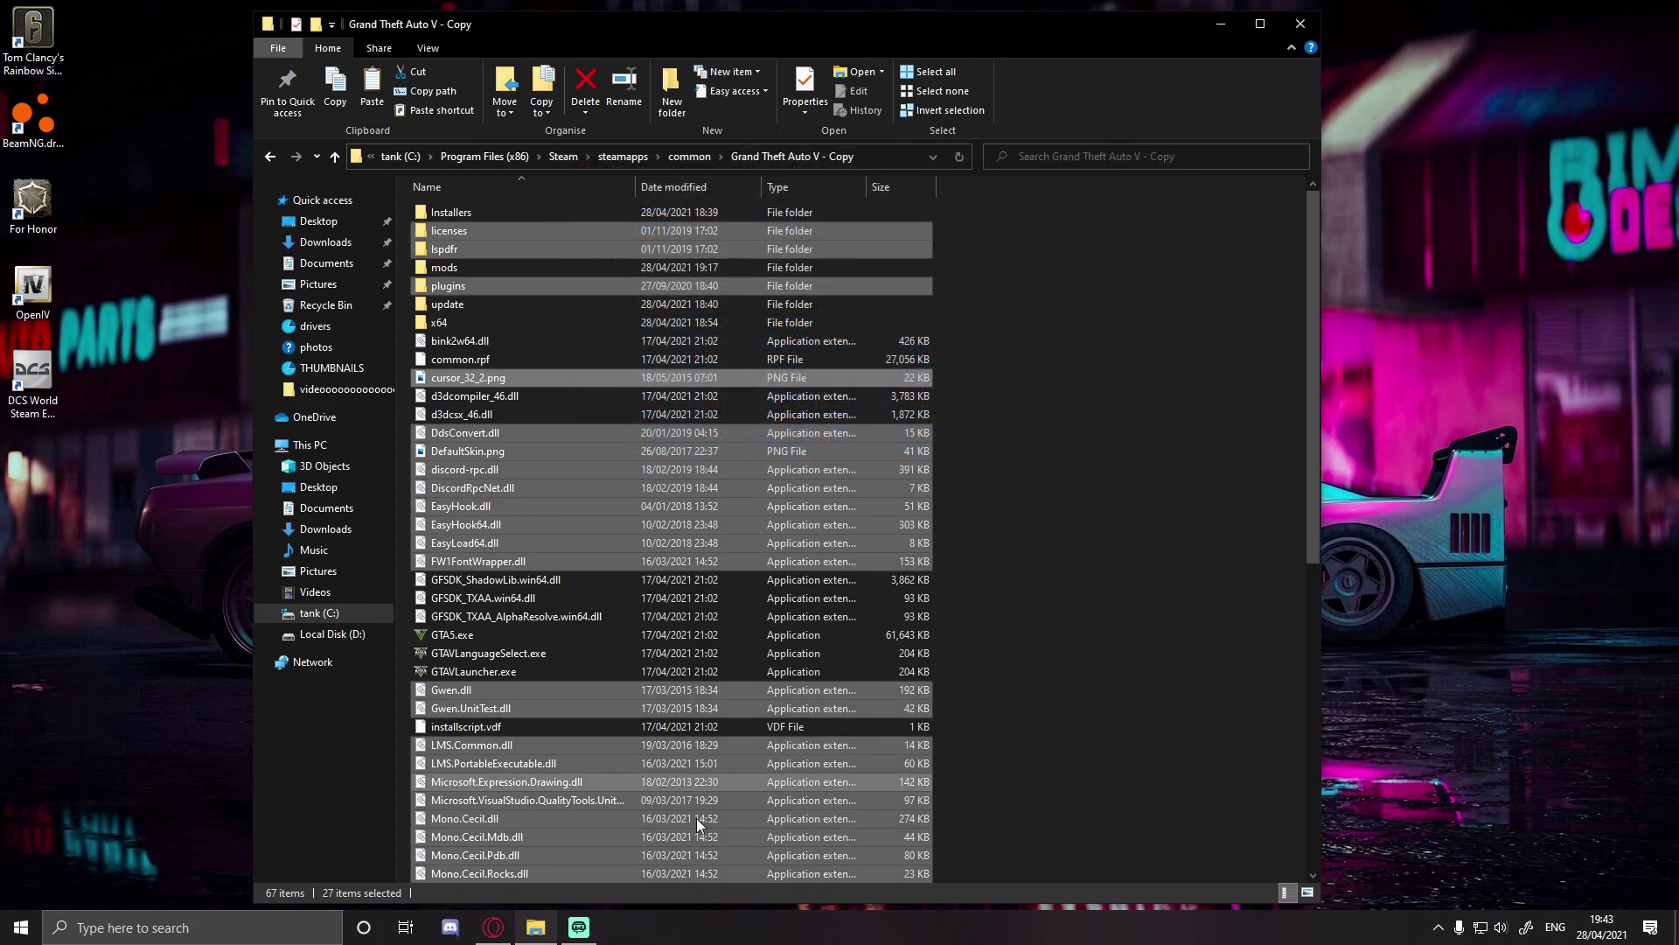
Step: Switch to the Opera browser, place the Script Hook V tab before Emergency Lighting System and download Script Hook V v1.0.2245.0
{"action": "left_click", "coordinate": [493, 927]}
{"action": "left_click", "coordinate": [324, 13]}
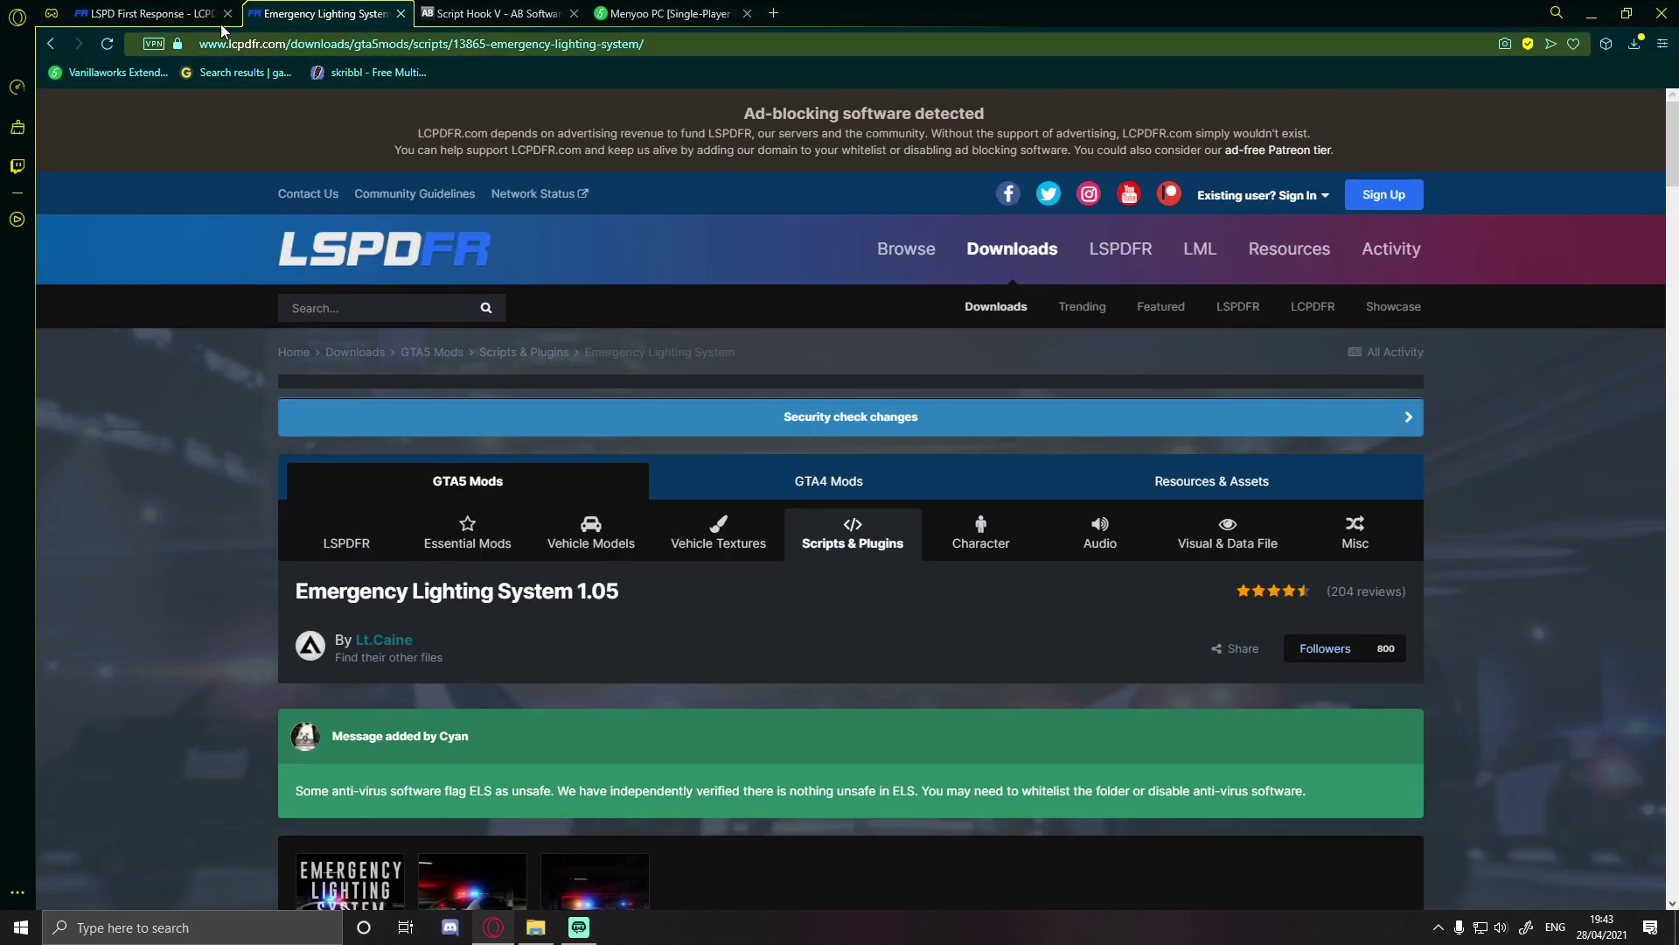
{"action": "left_click", "coordinate": [437, 10]}
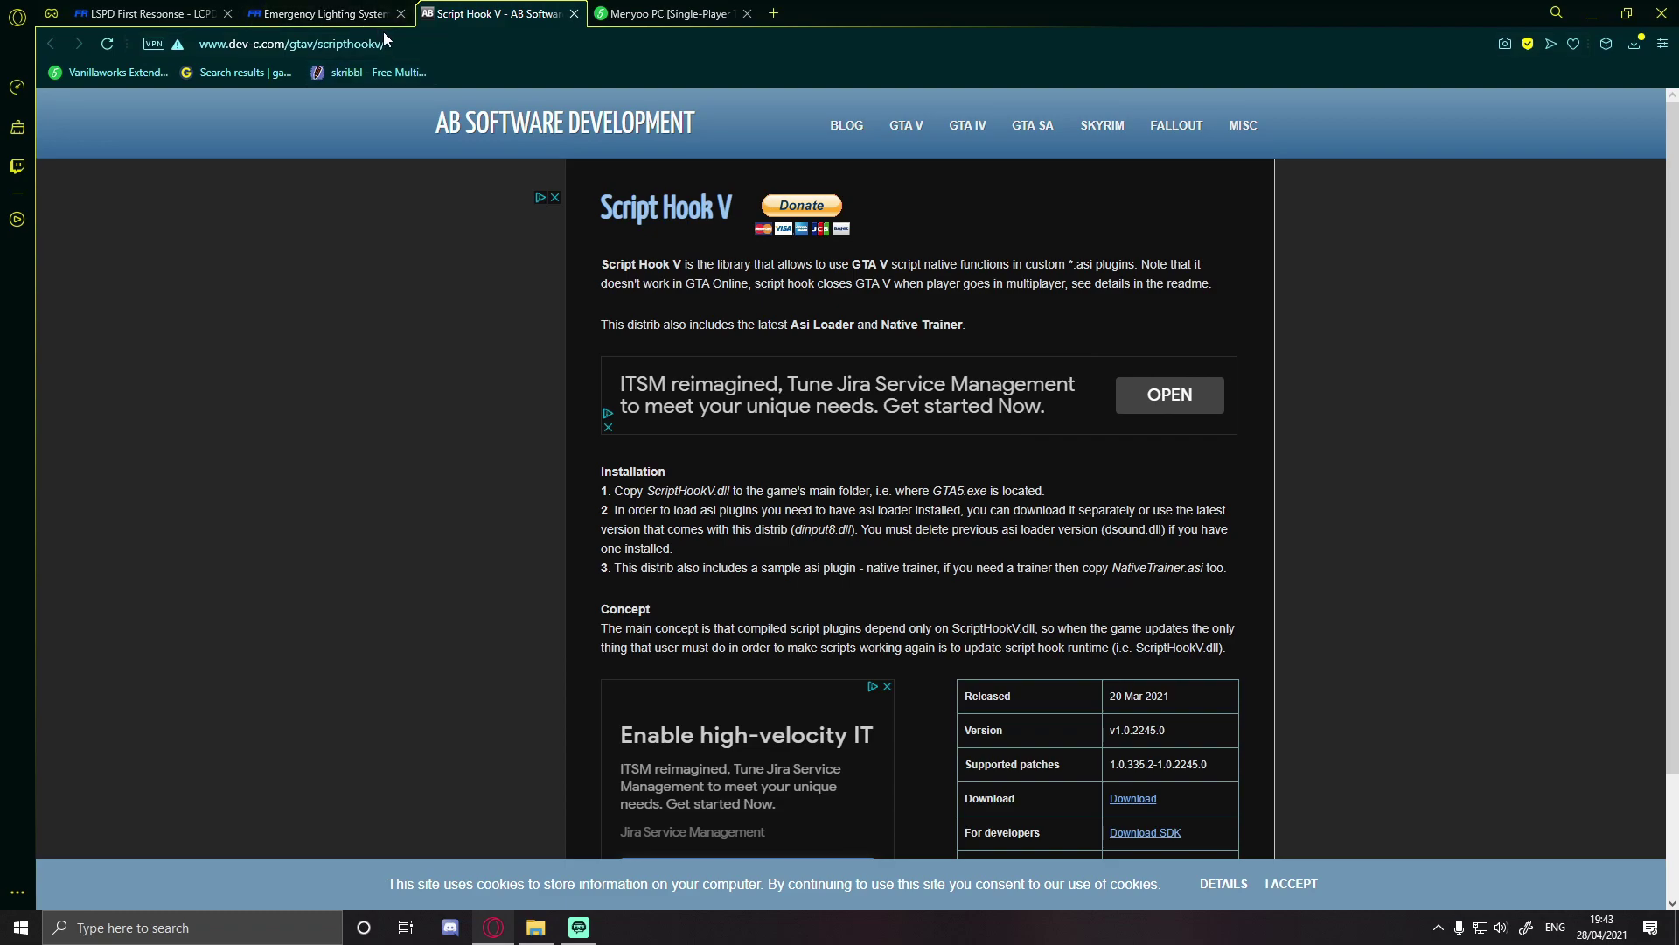
{"action": "scroll", "coordinate": [647, 168], "scroll_direction": "down", "scroll_amount": 3}
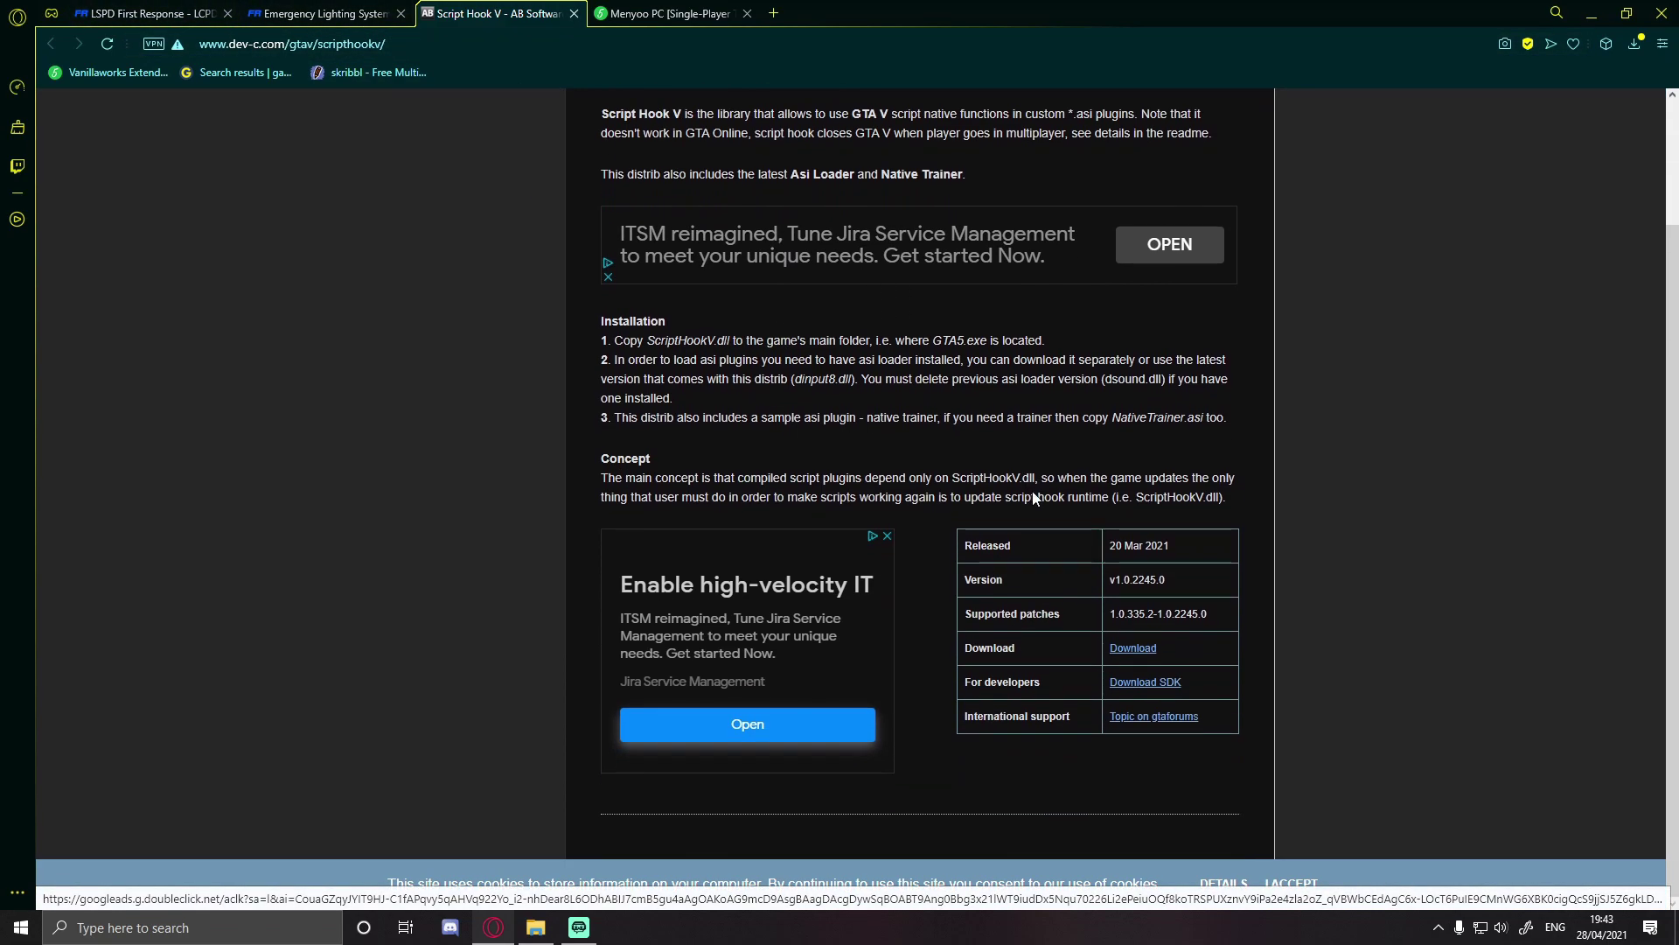
{"action": "left_click_drag", "start_coordinate": [469, 12], "coordinate": [288, 10]}
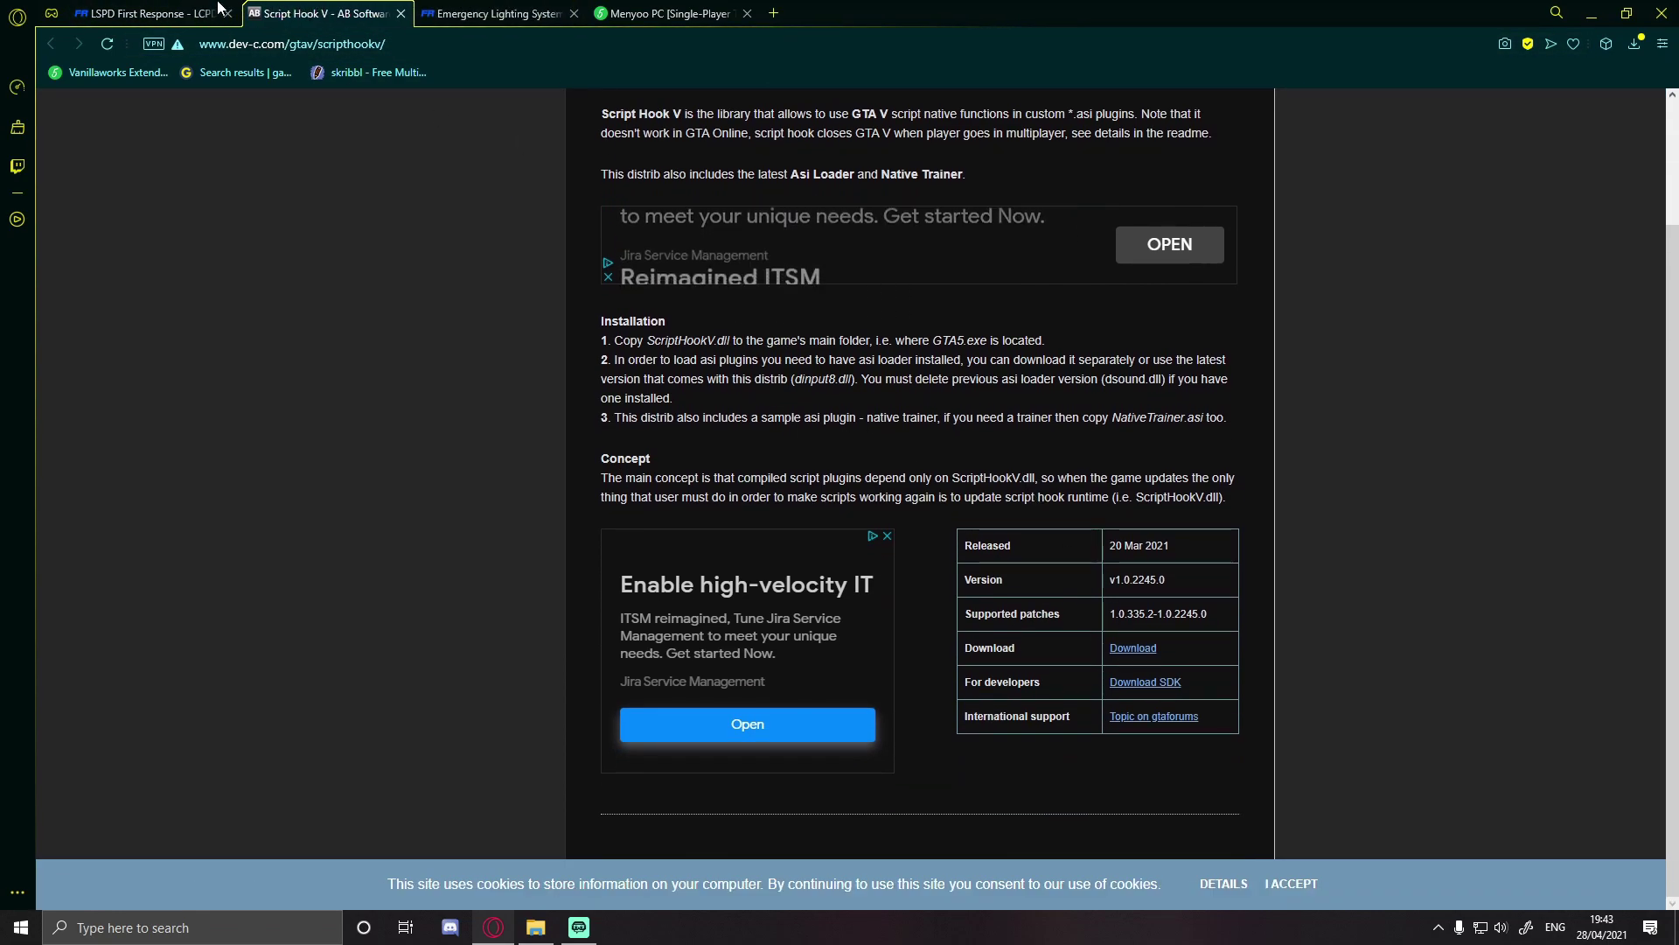
{"action": "left_click", "coordinate": [1133, 649]}
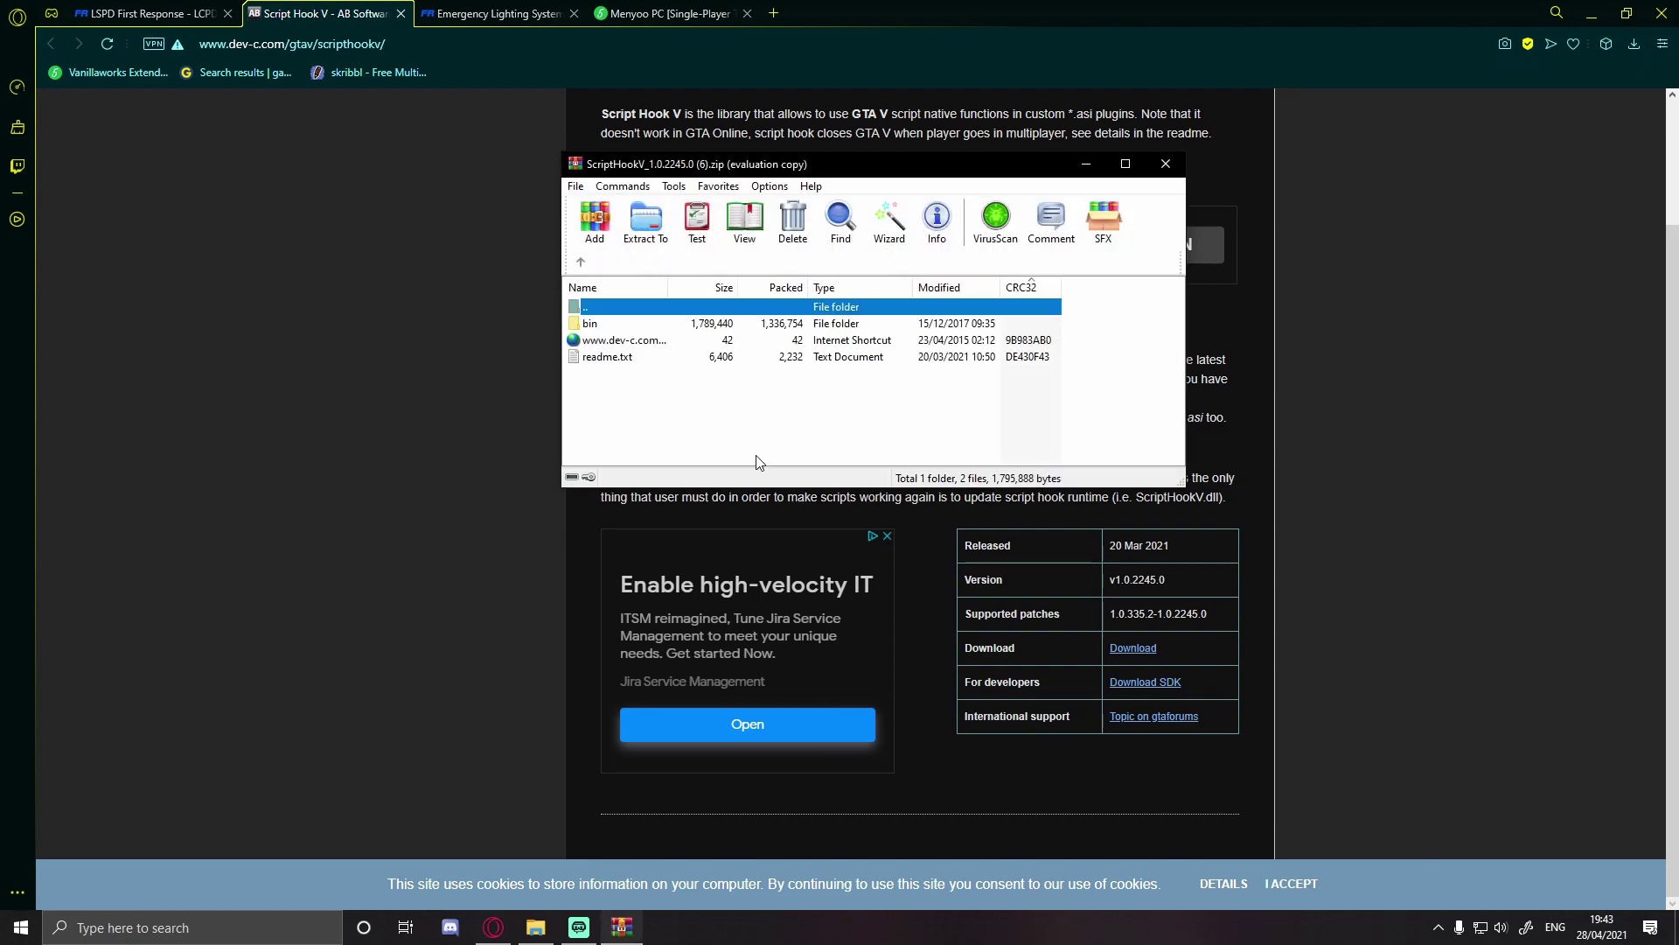
Step: Open the bin folder inside the ScriptHookV_1.0.2245.0 archive
{"action": "left_click", "coordinate": [973, 408]}
{"action": "left_click", "coordinate": [590, 324]}
{"action": "left_click", "coordinate": [604, 324]}
{"action": "double_click", "coordinate": [634, 324]}
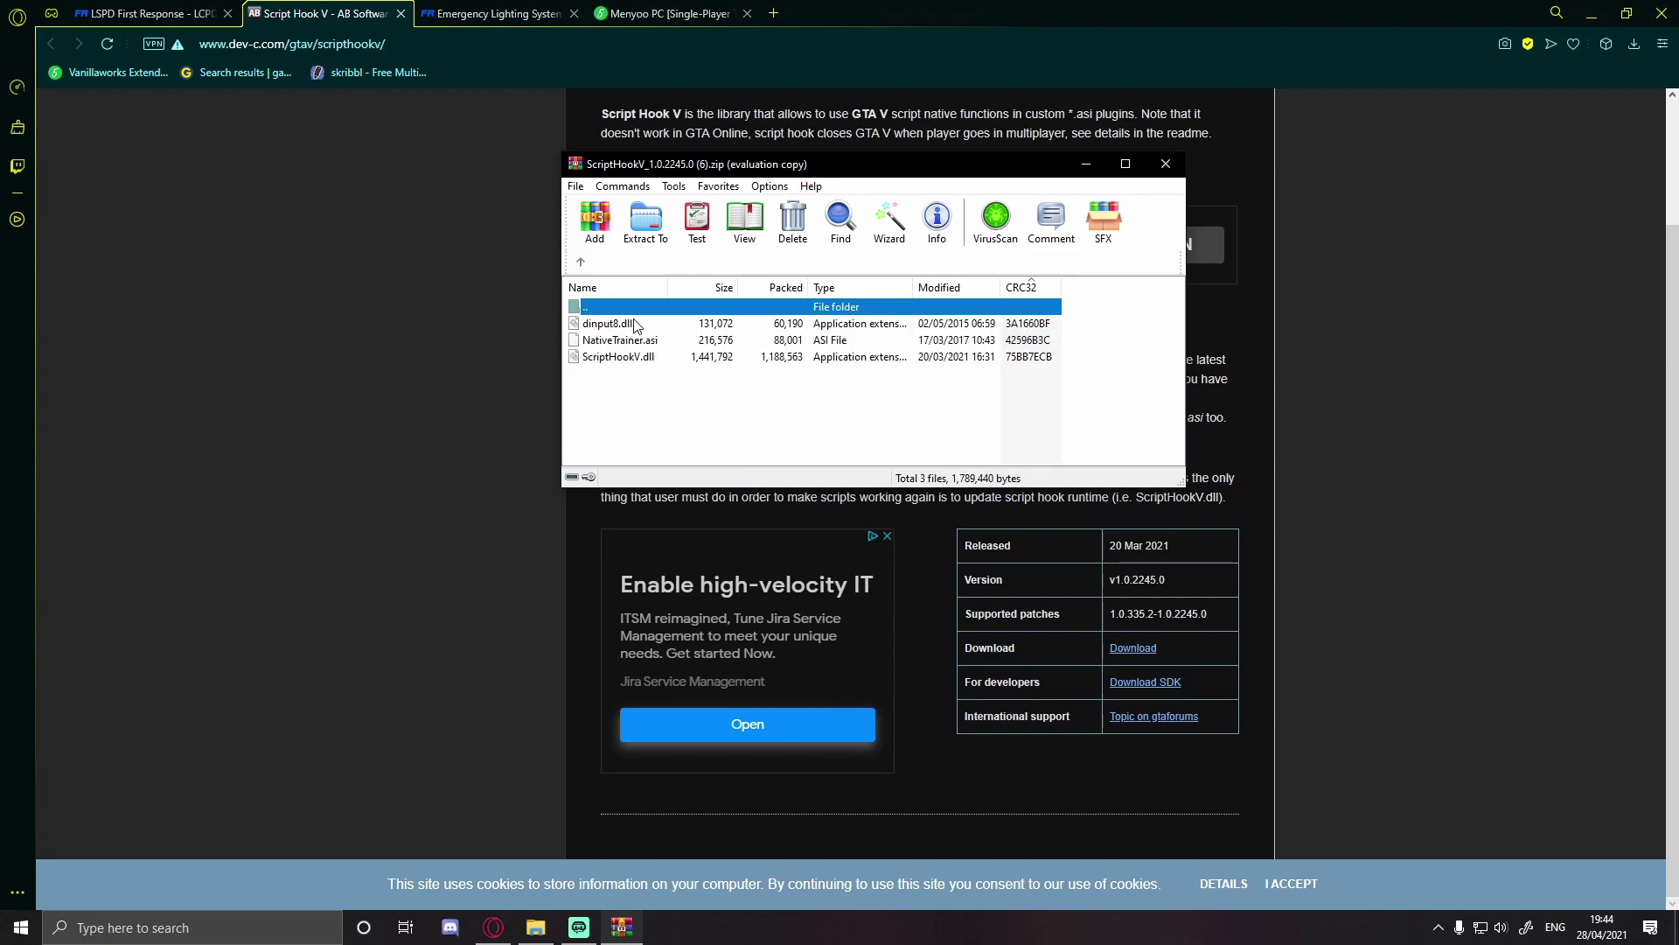
{"action": "left_click_drag", "start_coordinate": [676, 427], "coordinate": [652, 376]}
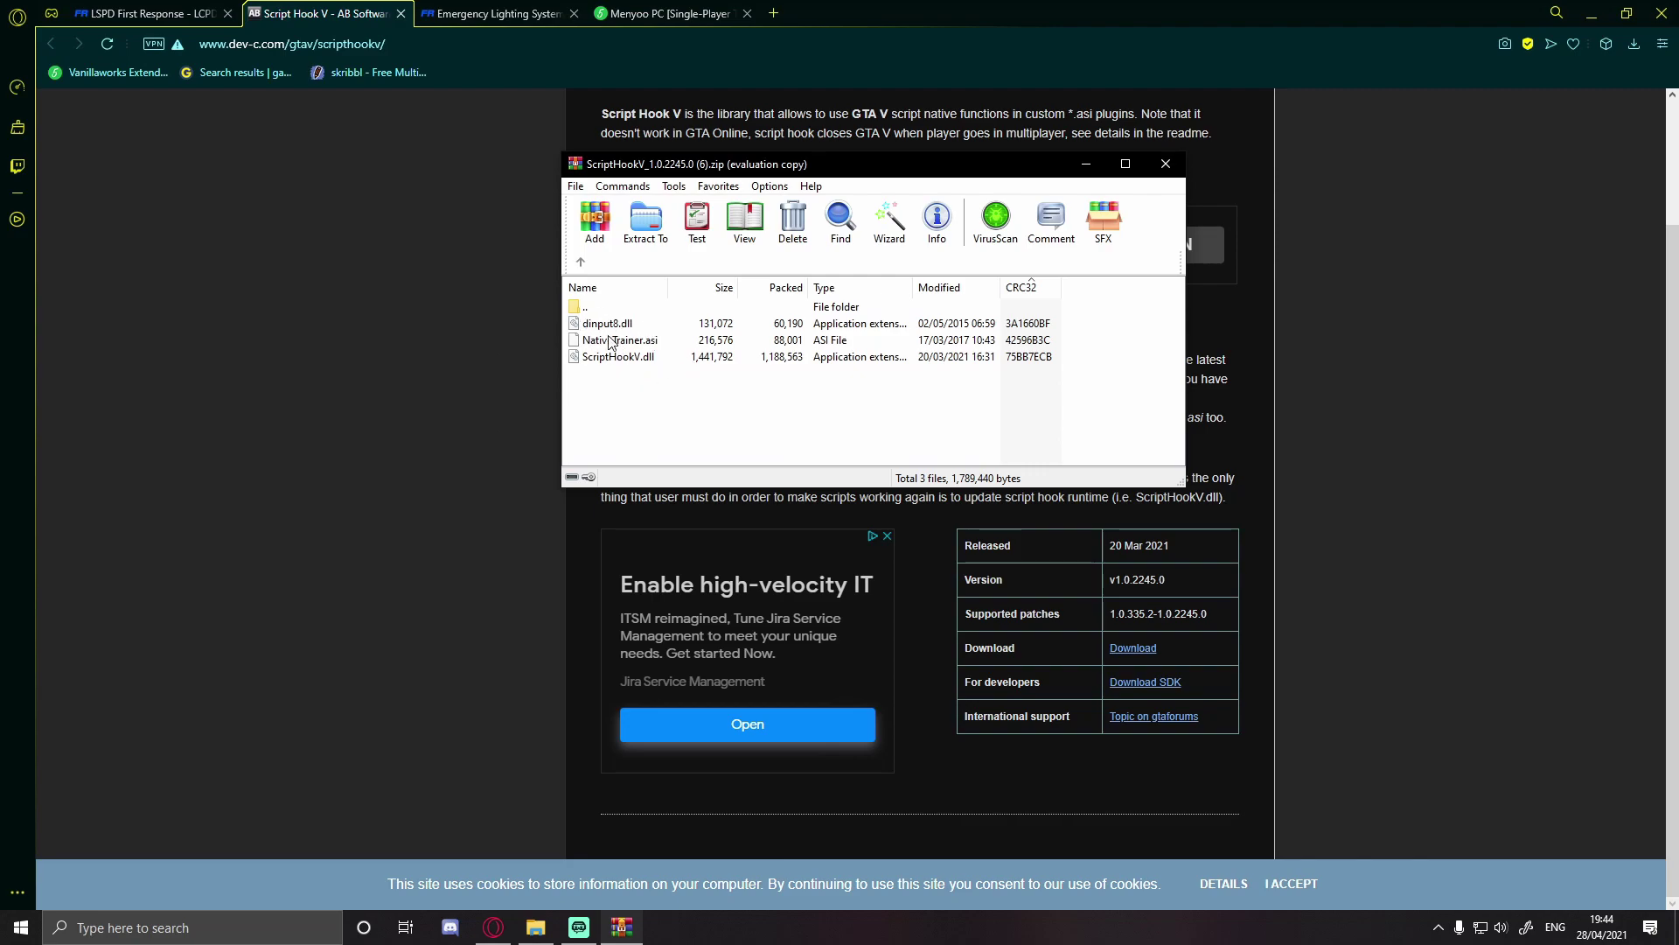
Step: Copy only dinput8.dll and ScriptHookV.dll from the archive into the Grand Theft Auto V - Copy folder and close the archive
{"action": "left_click", "coordinate": [1592, 13]}
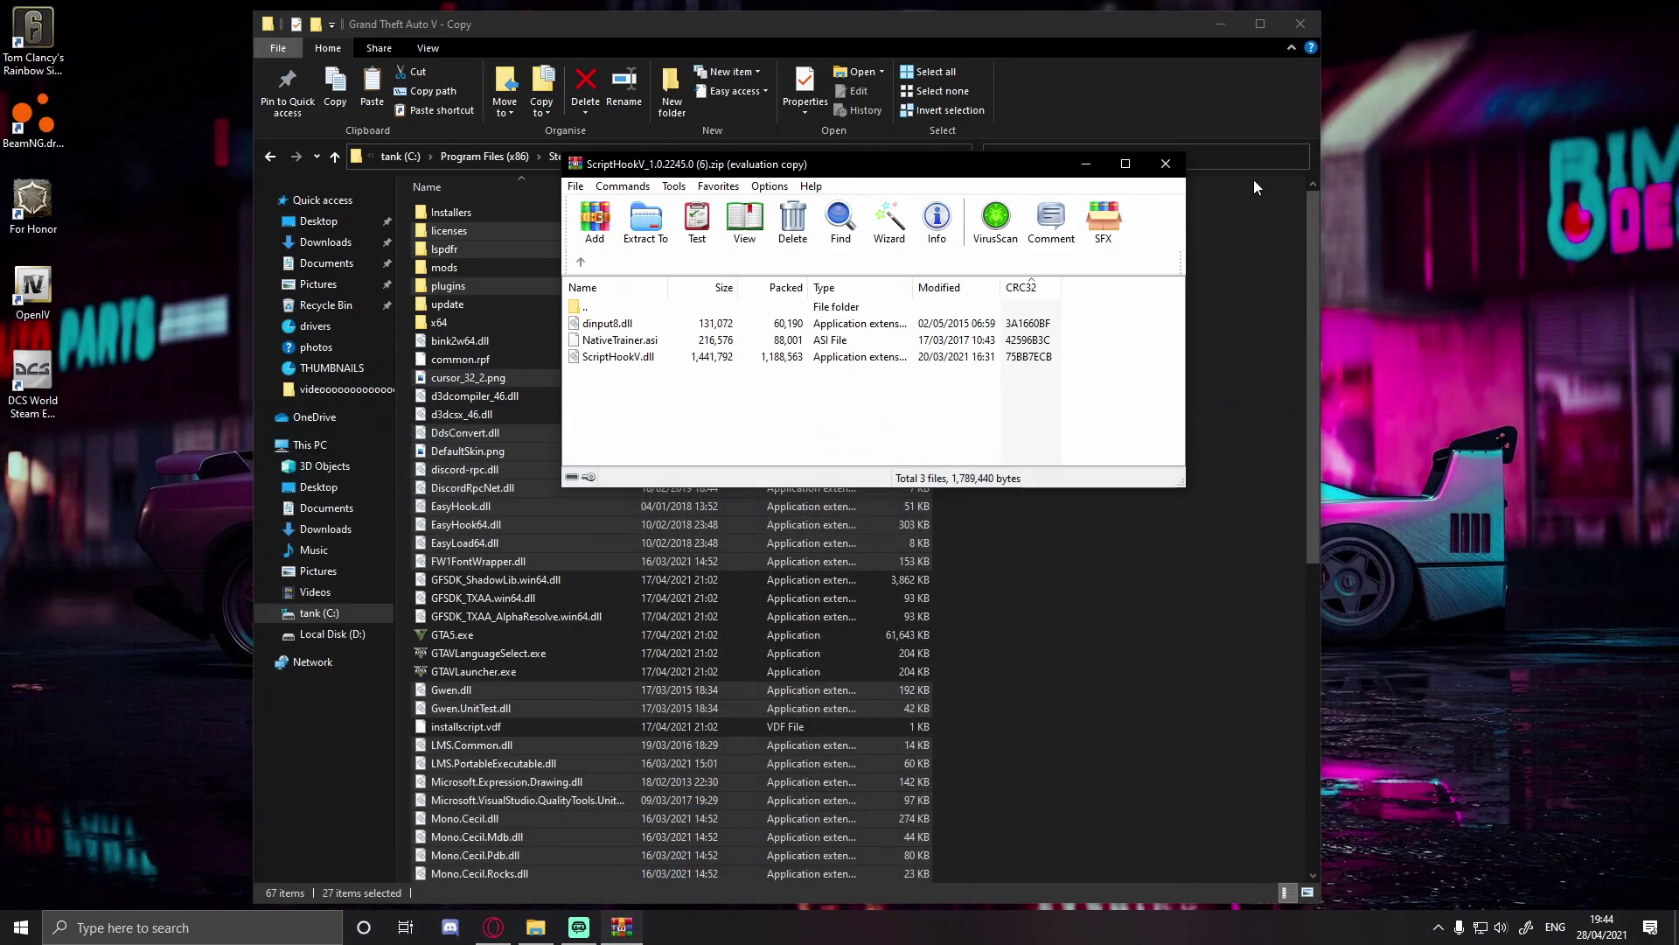
{"action": "left_click_drag", "start_coordinate": [732, 168], "coordinate": [1261, 182]}
{"action": "left_click_drag", "start_coordinate": [1205, 413], "coordinate": [1157, 349]}
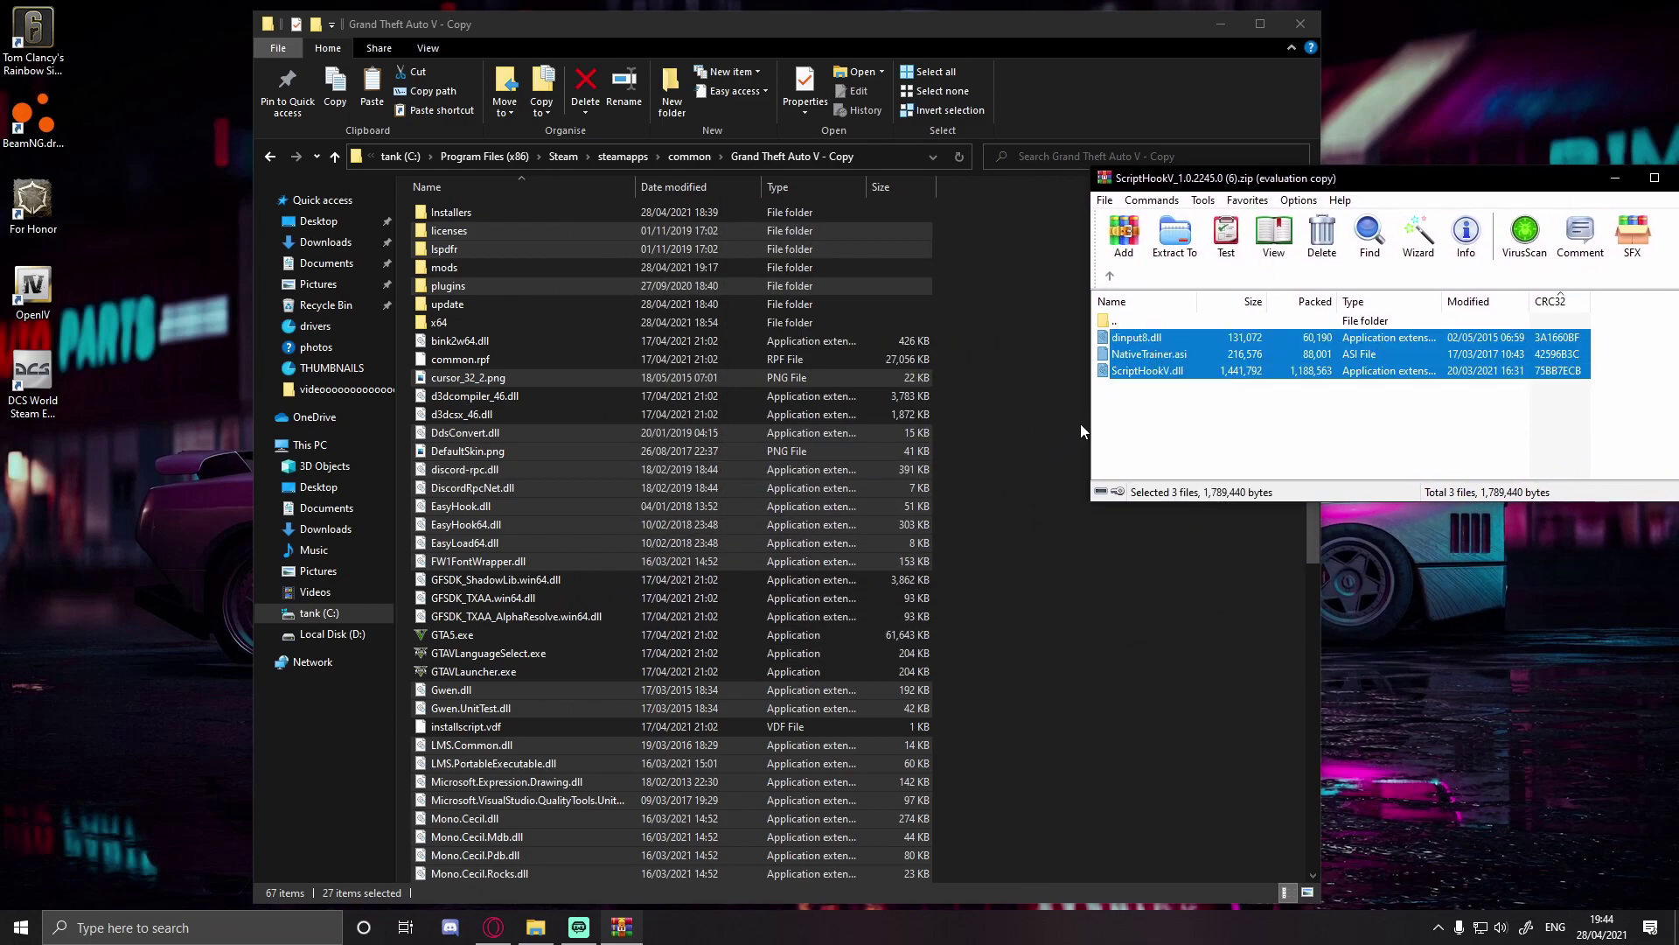
{"action": "left_click", "coordinate": [1151, 355], "text": "ctrl"}
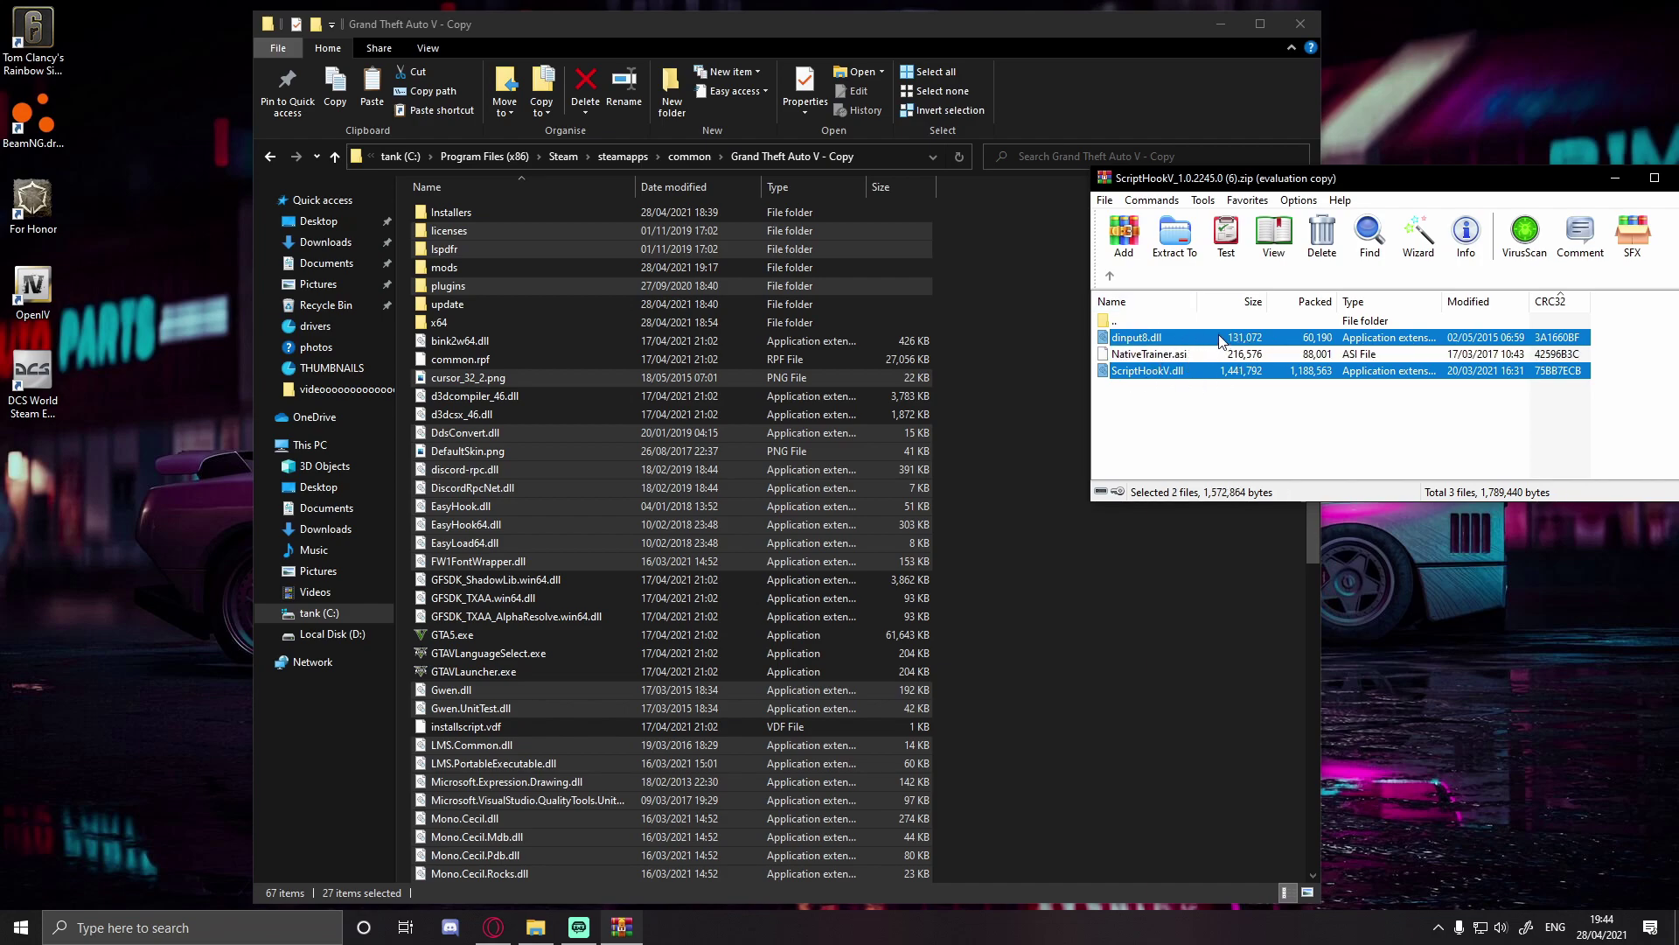
{"action": "left_click_drag", "start_coordinate": [1222, 341], "coordinate": [1025, 402]}
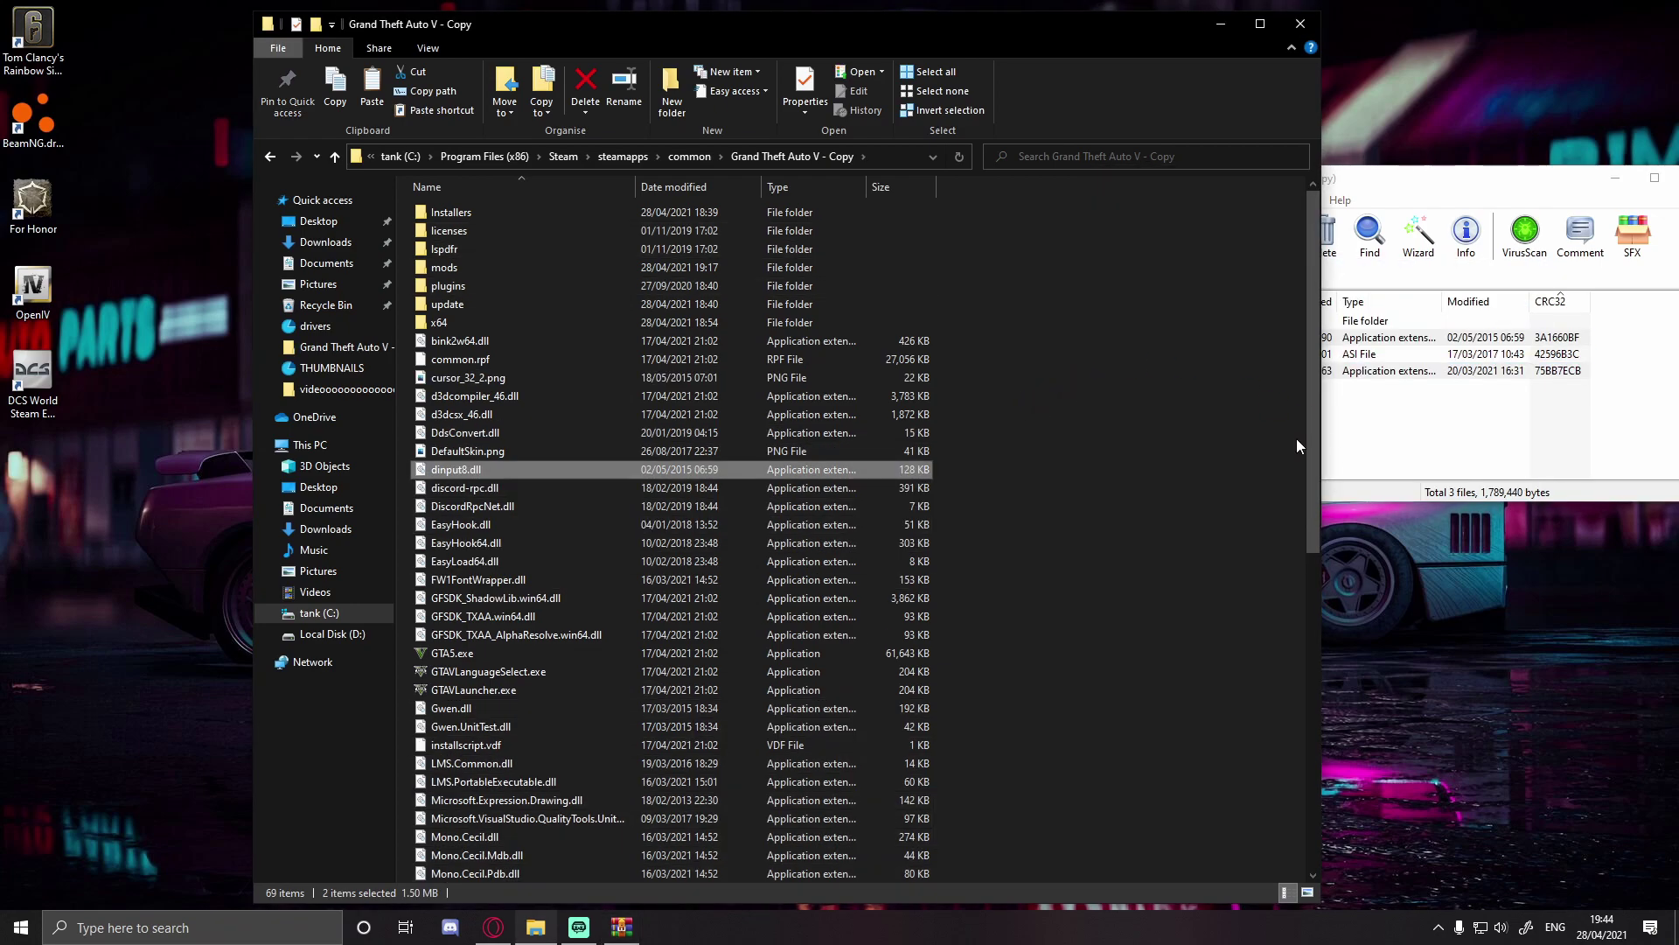
{"action": "left_click", "coordinate": [1423, 440]}
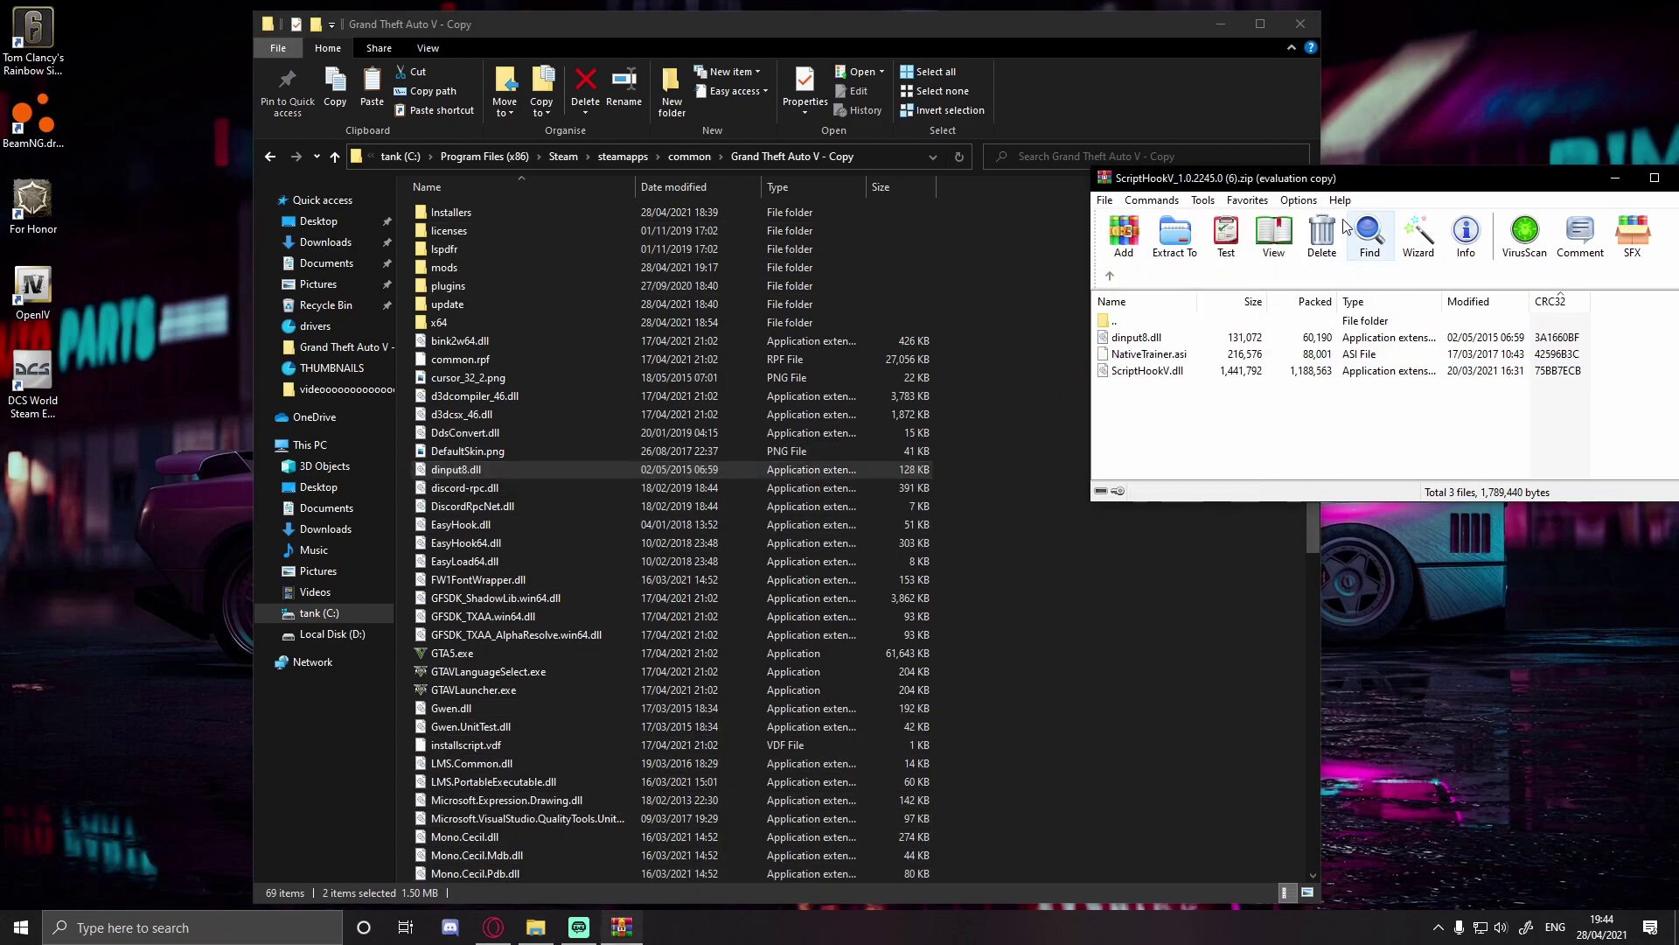
{"action": "left_click_drag", "start_coordinate": [1321, 177], "coordinate": [704, 216]}
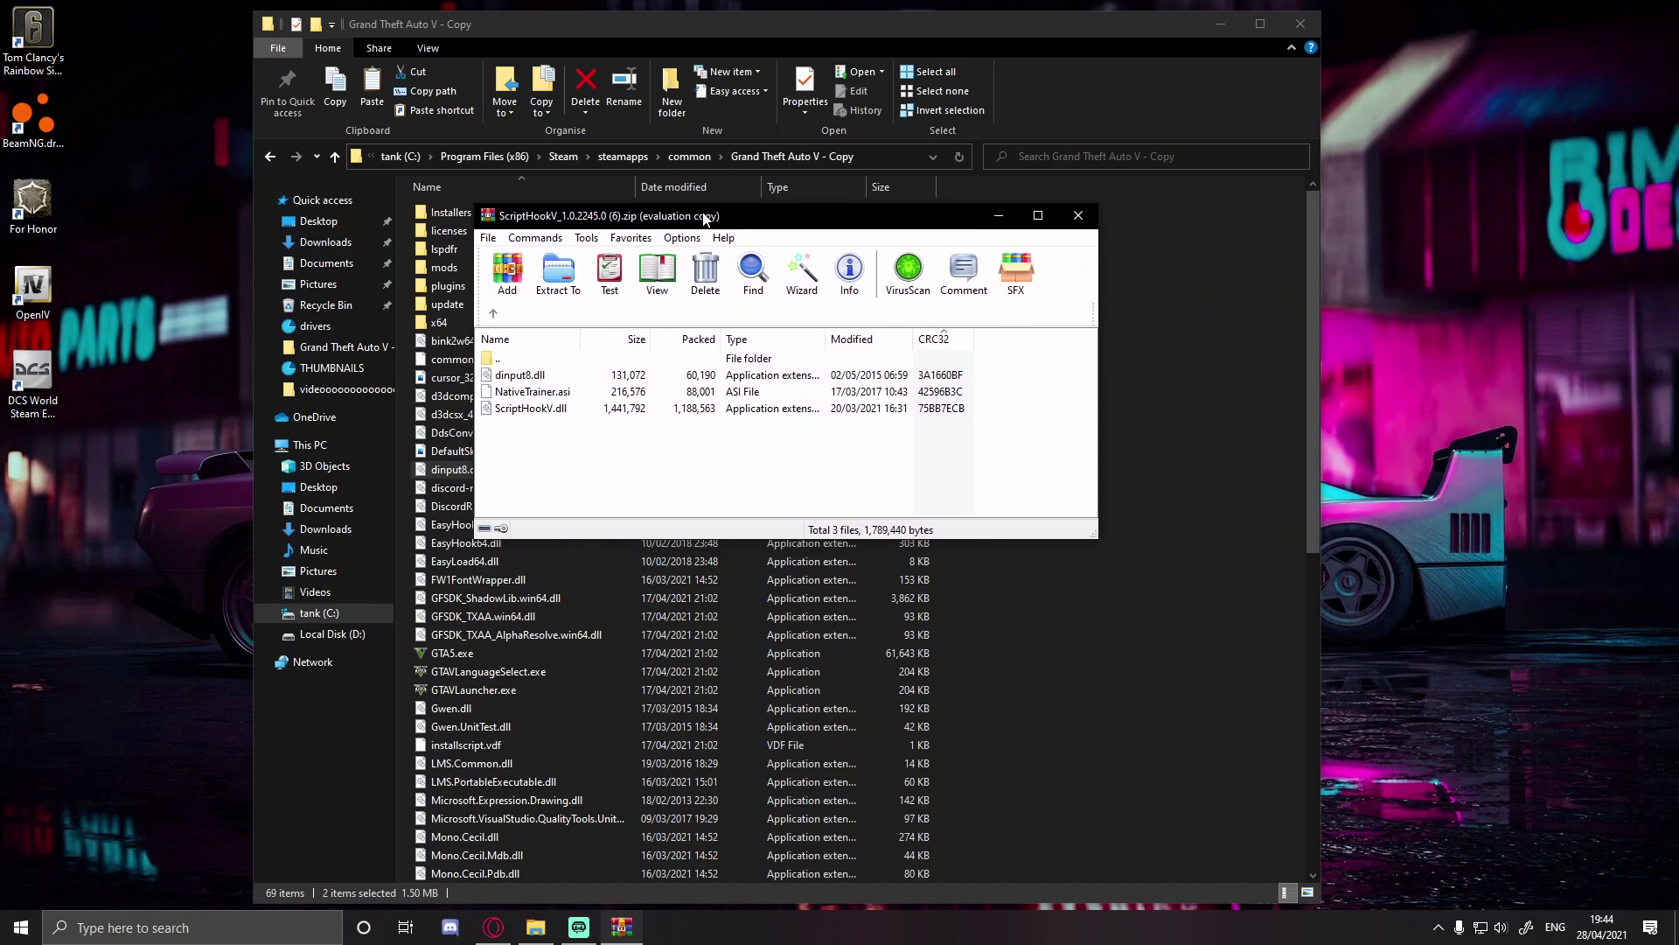
{"action": "left_click", "coordinate": [1077, 215]}
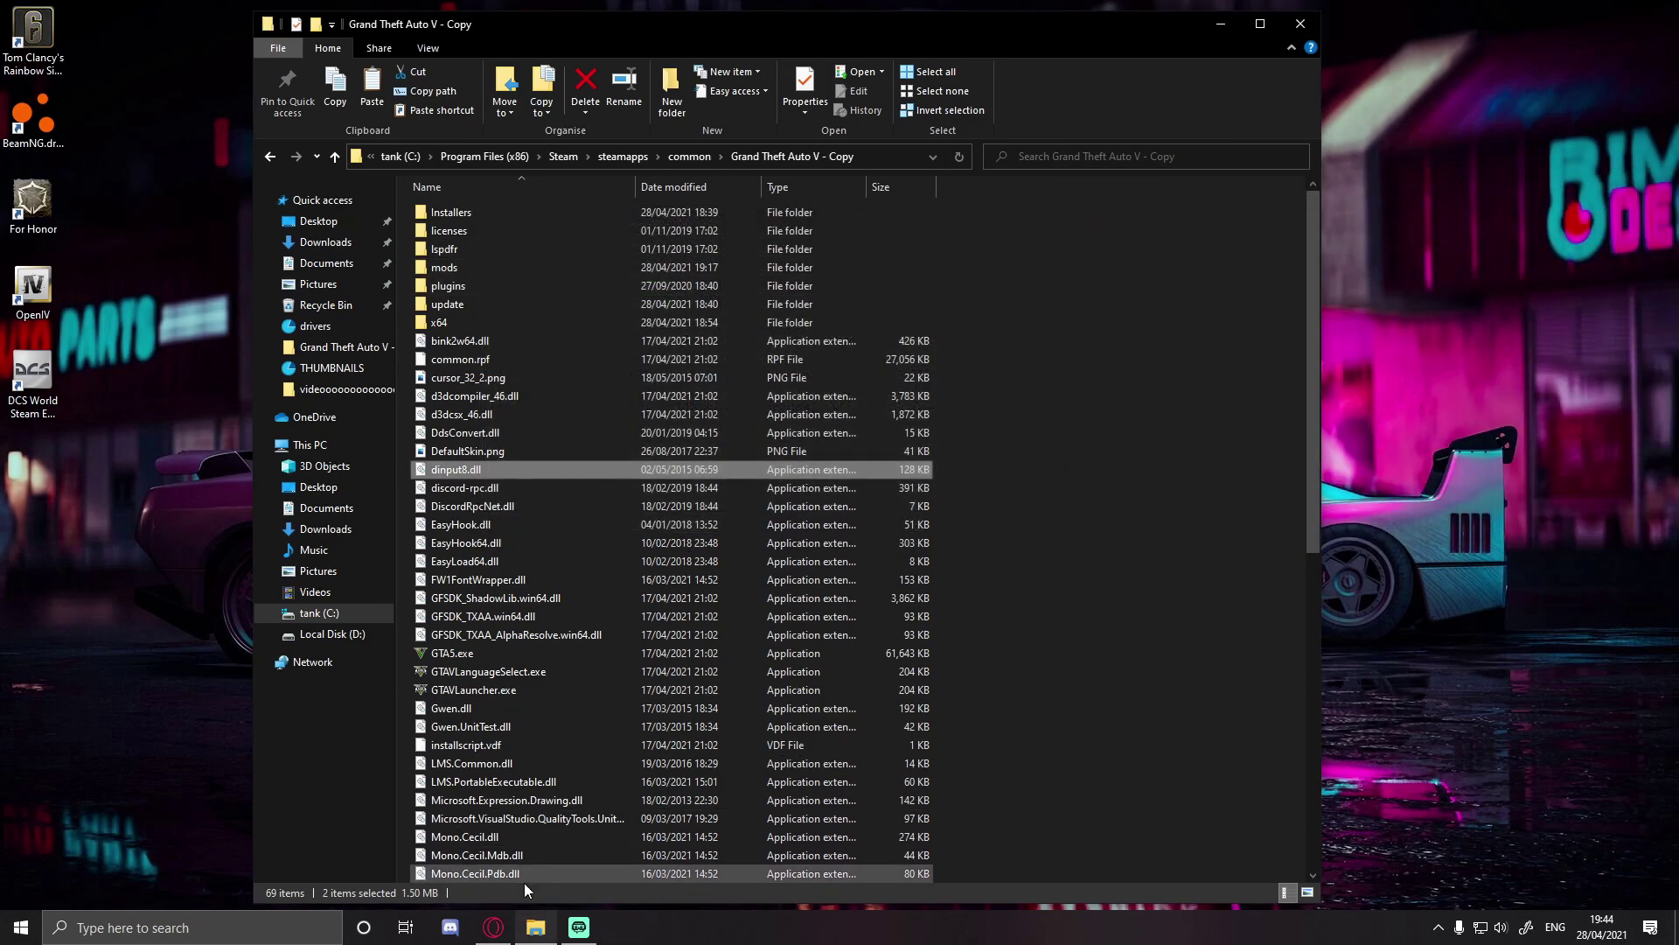
Step: Switch to Opera, bring up the ELS V1.05 archive and open the Grand Theft Auto folder inside its installation folder
{"action": "left_click", "coordinate": [493, 927]}
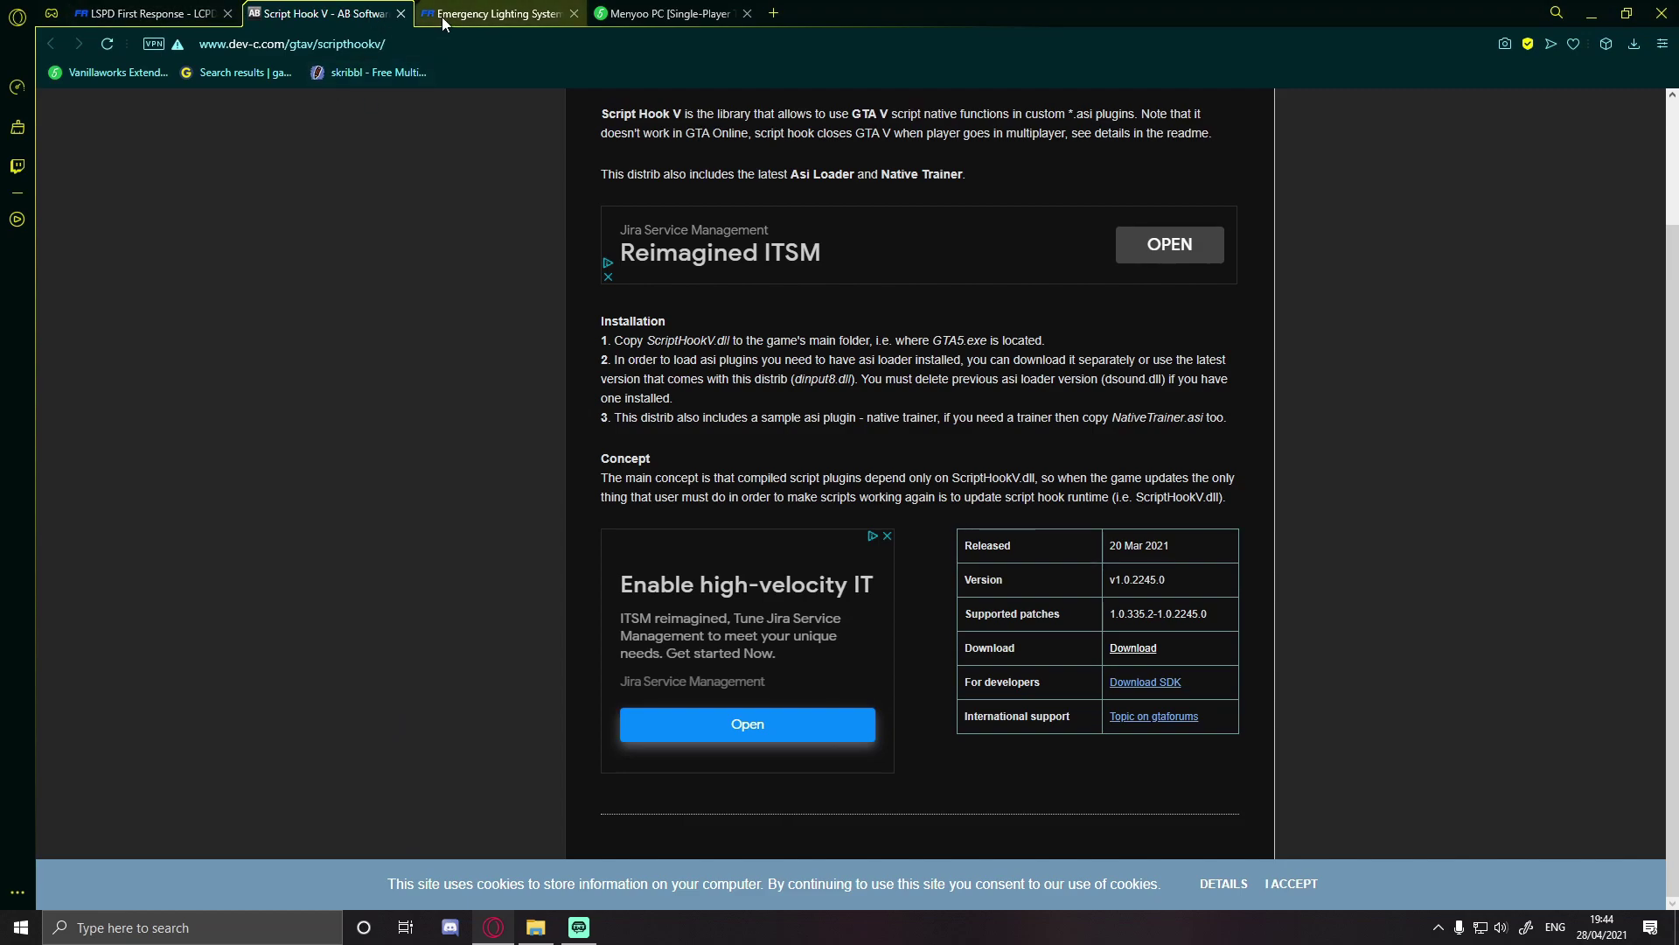
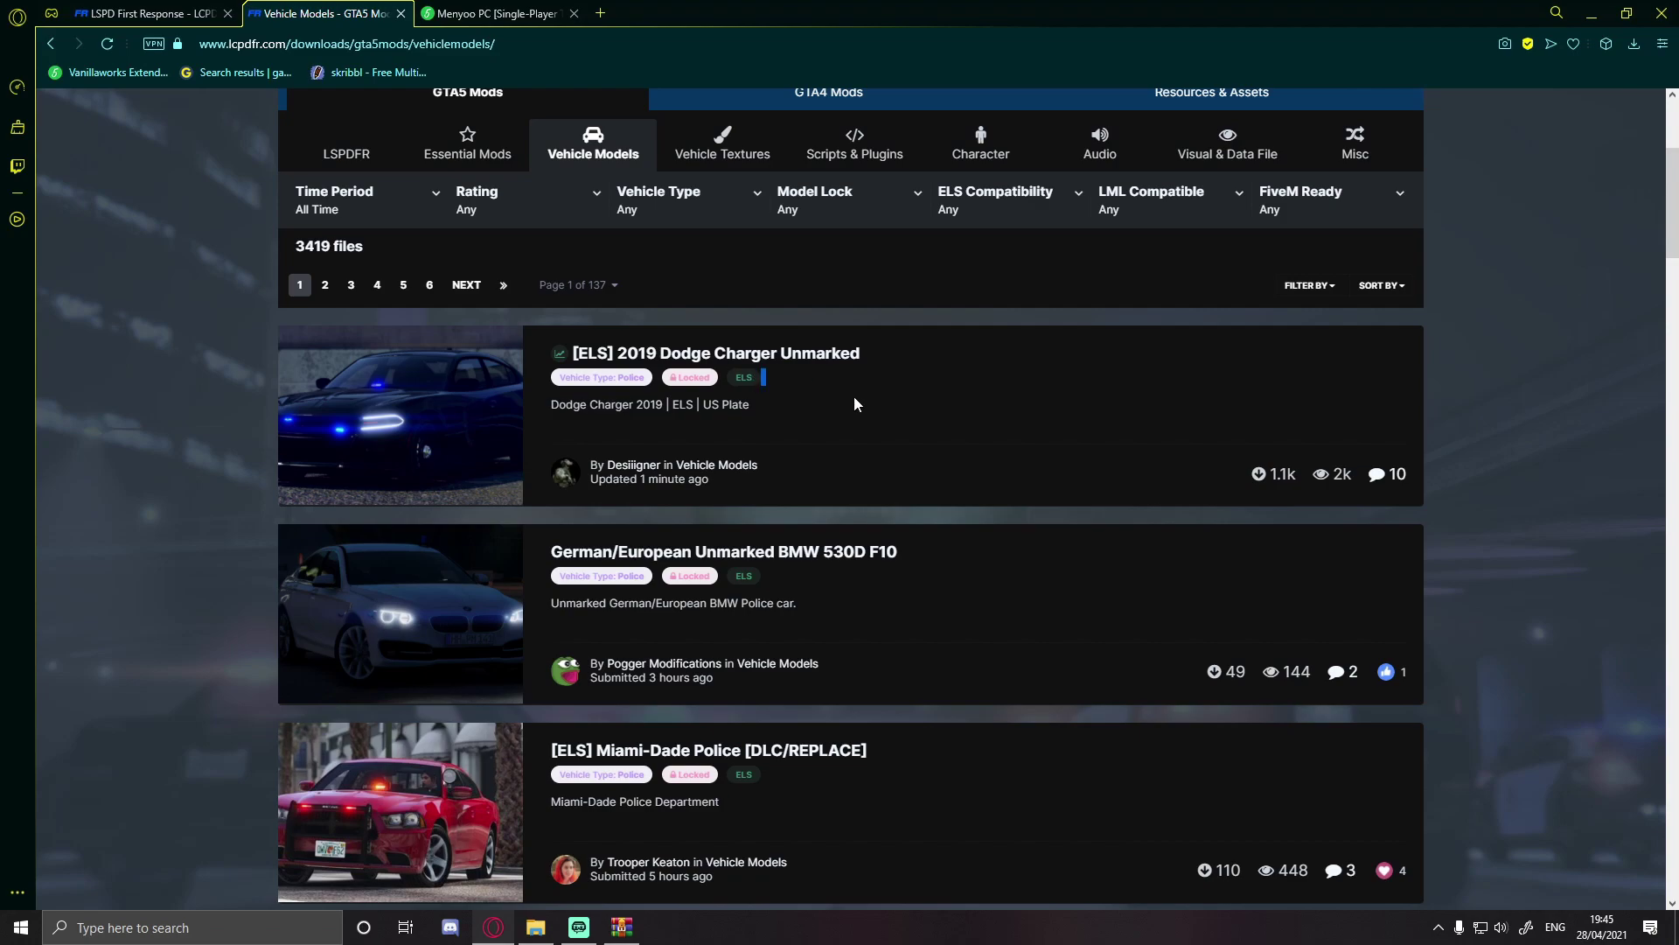
{"action": "scroll", "coordinate": [855, 404], "scroll_direction": "down", "scroll_amount": 2}
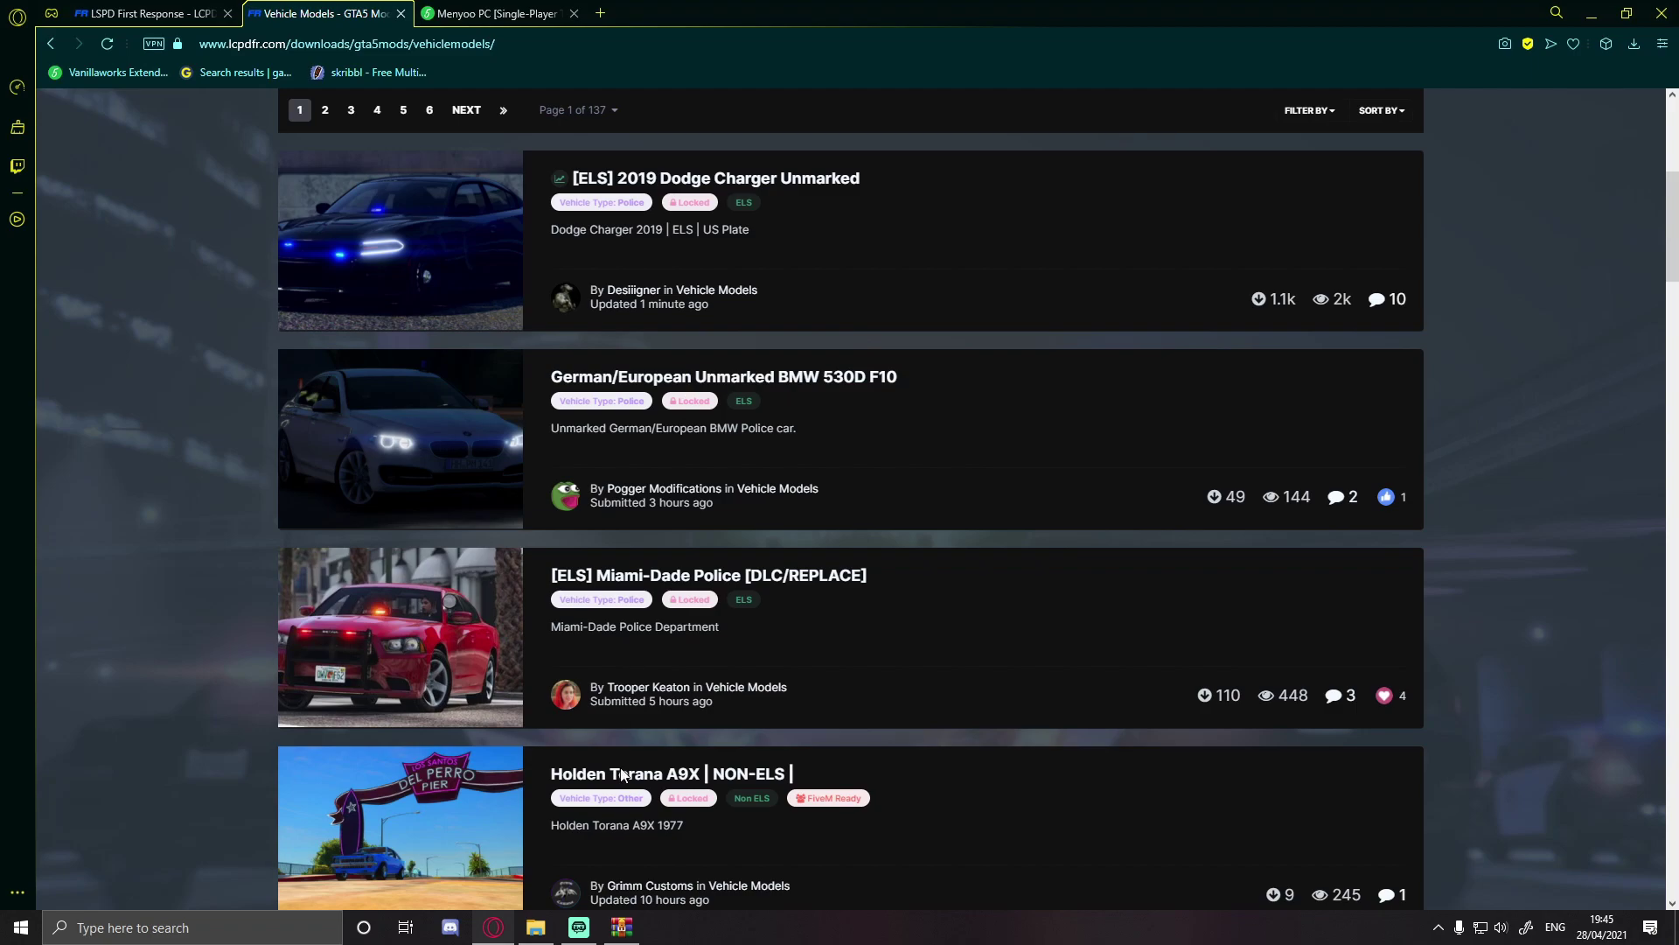
{"action": "left_click", "coordinate": [623, 927]}
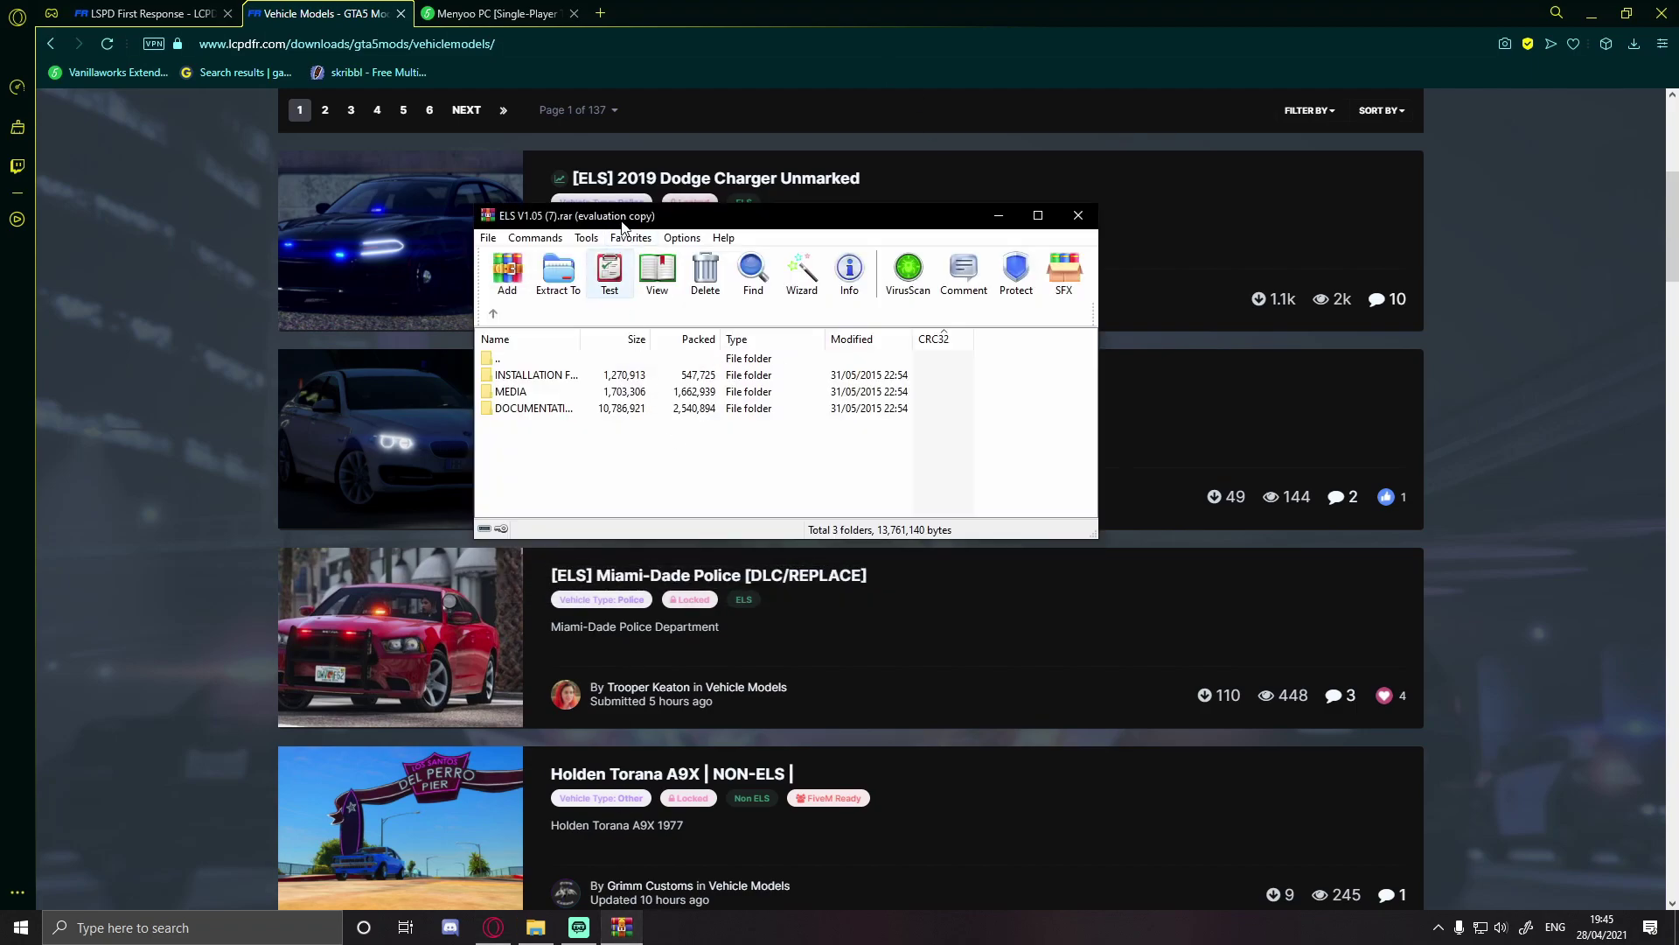
{"action": "left_click_drag", "start_coordinate": [623, 220], "coordinate": [891, 206]}
{"action": "double_click", "coordinate": [837, 364]}
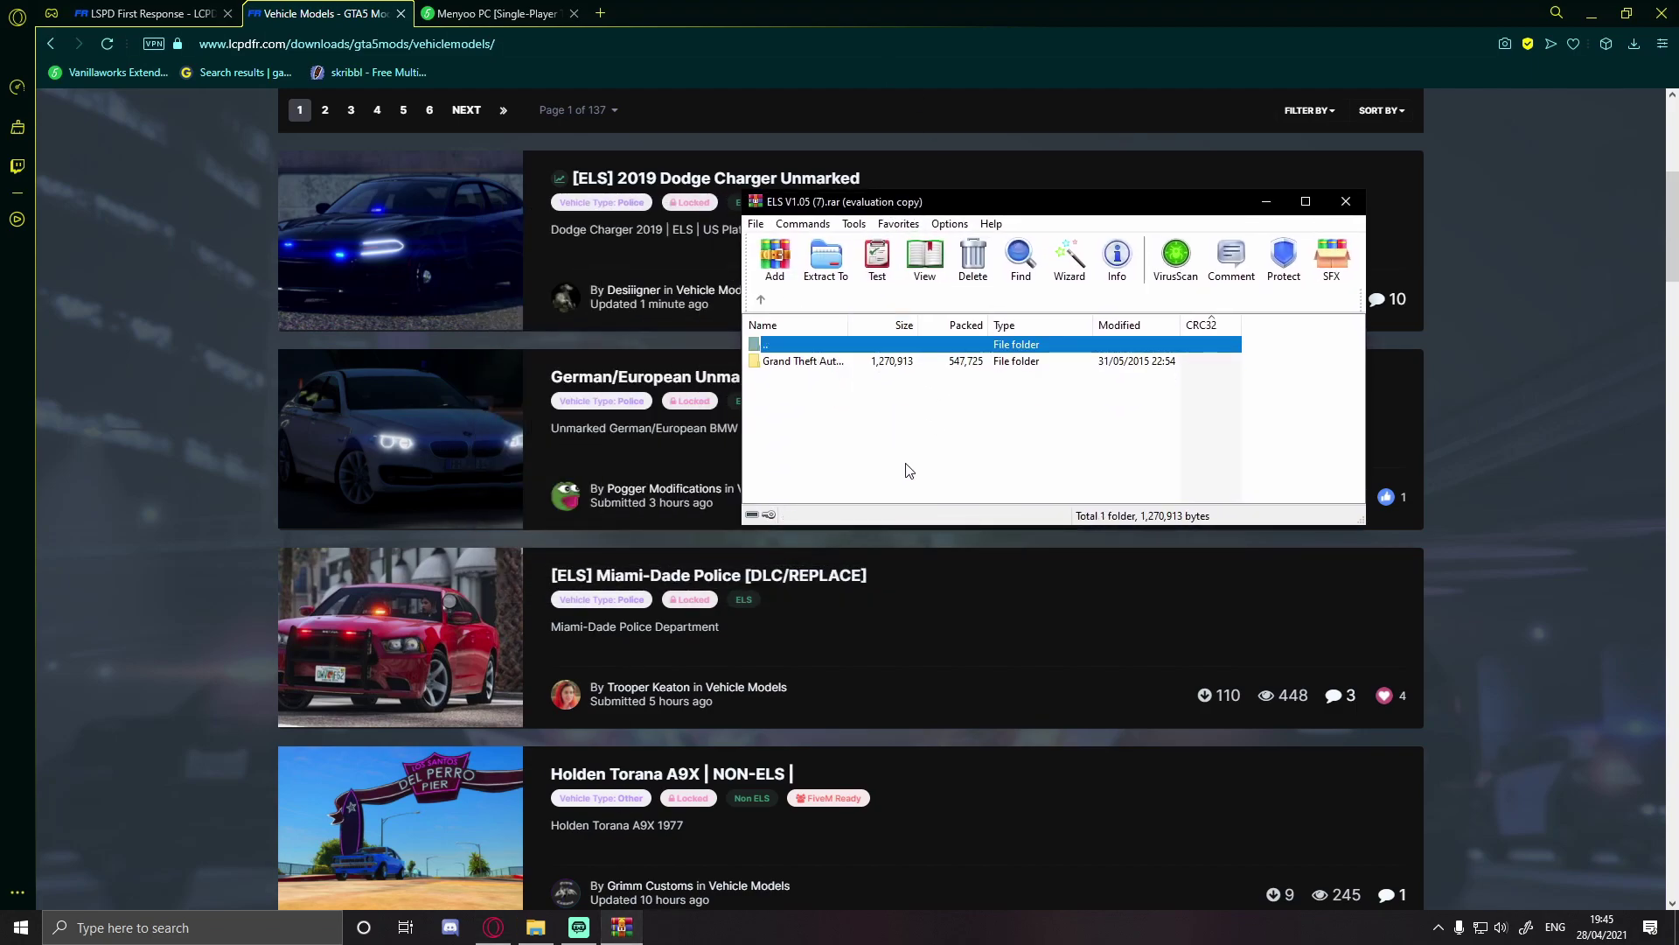
{"action": "left_click", "coordinate": [798, 364]}
{"action": "double_click", "coordinate": [799, 363]}
{"action": "left_click", "coordinate": [854, 462]}
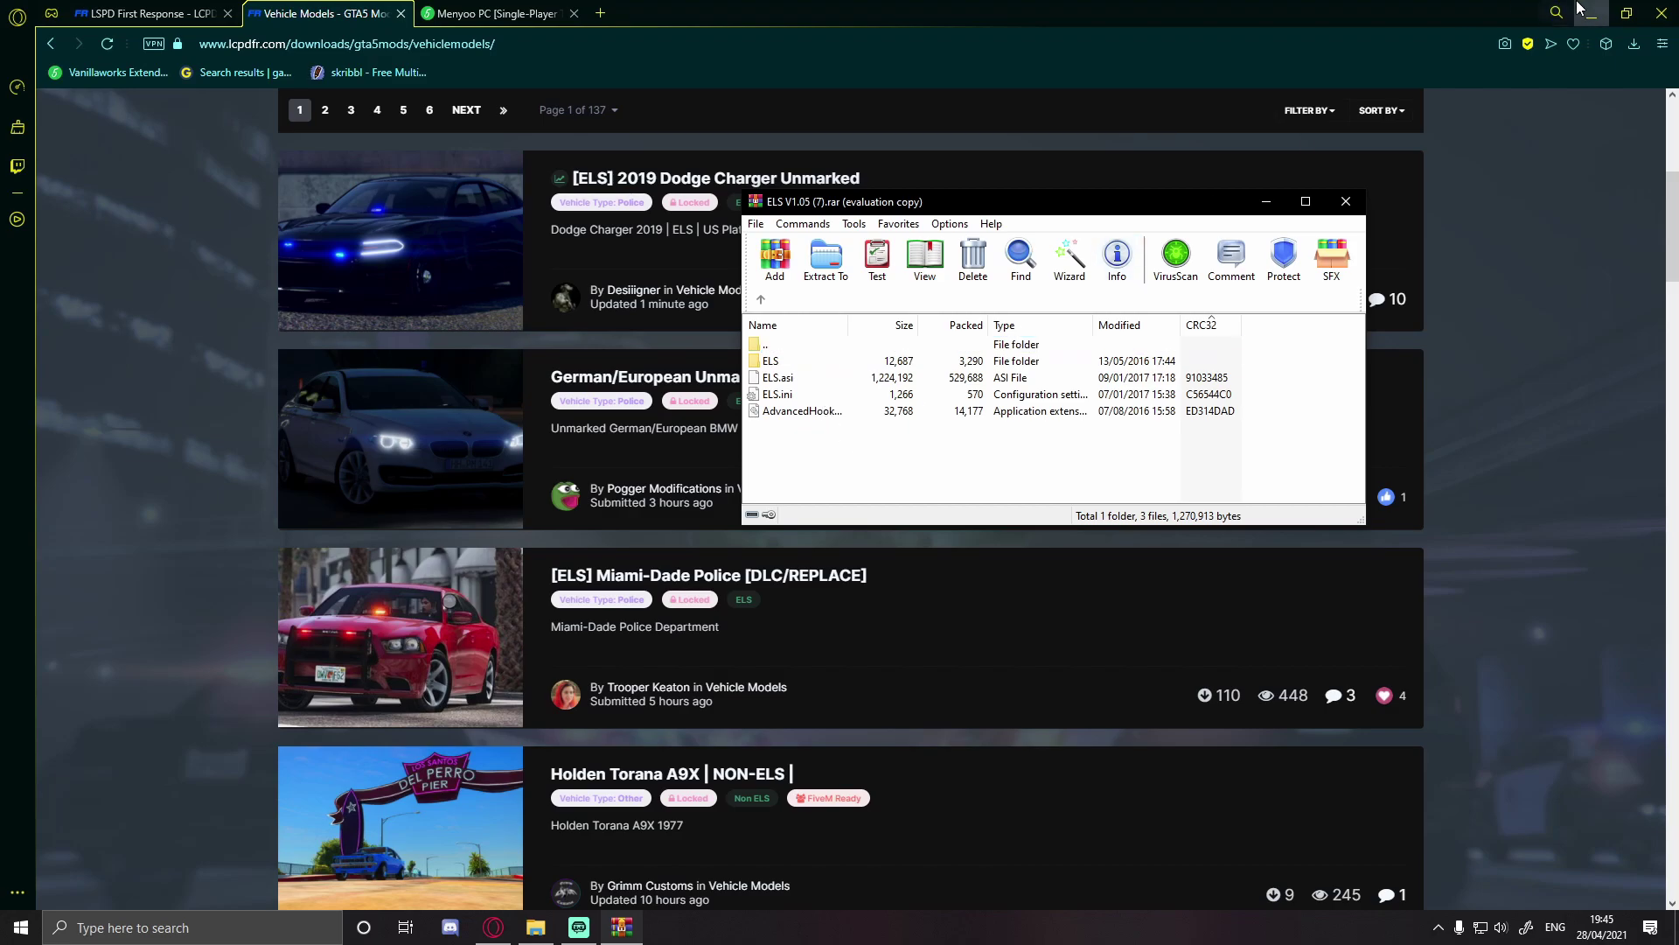
Step: Copy the ELS folder, ELS.asi, ELS.ini and AdvancedHookV.dll into the Grand Theft Auto V - Copy folder and close the archive
{"action": "left_click", "coordinate": [1592, 13]}
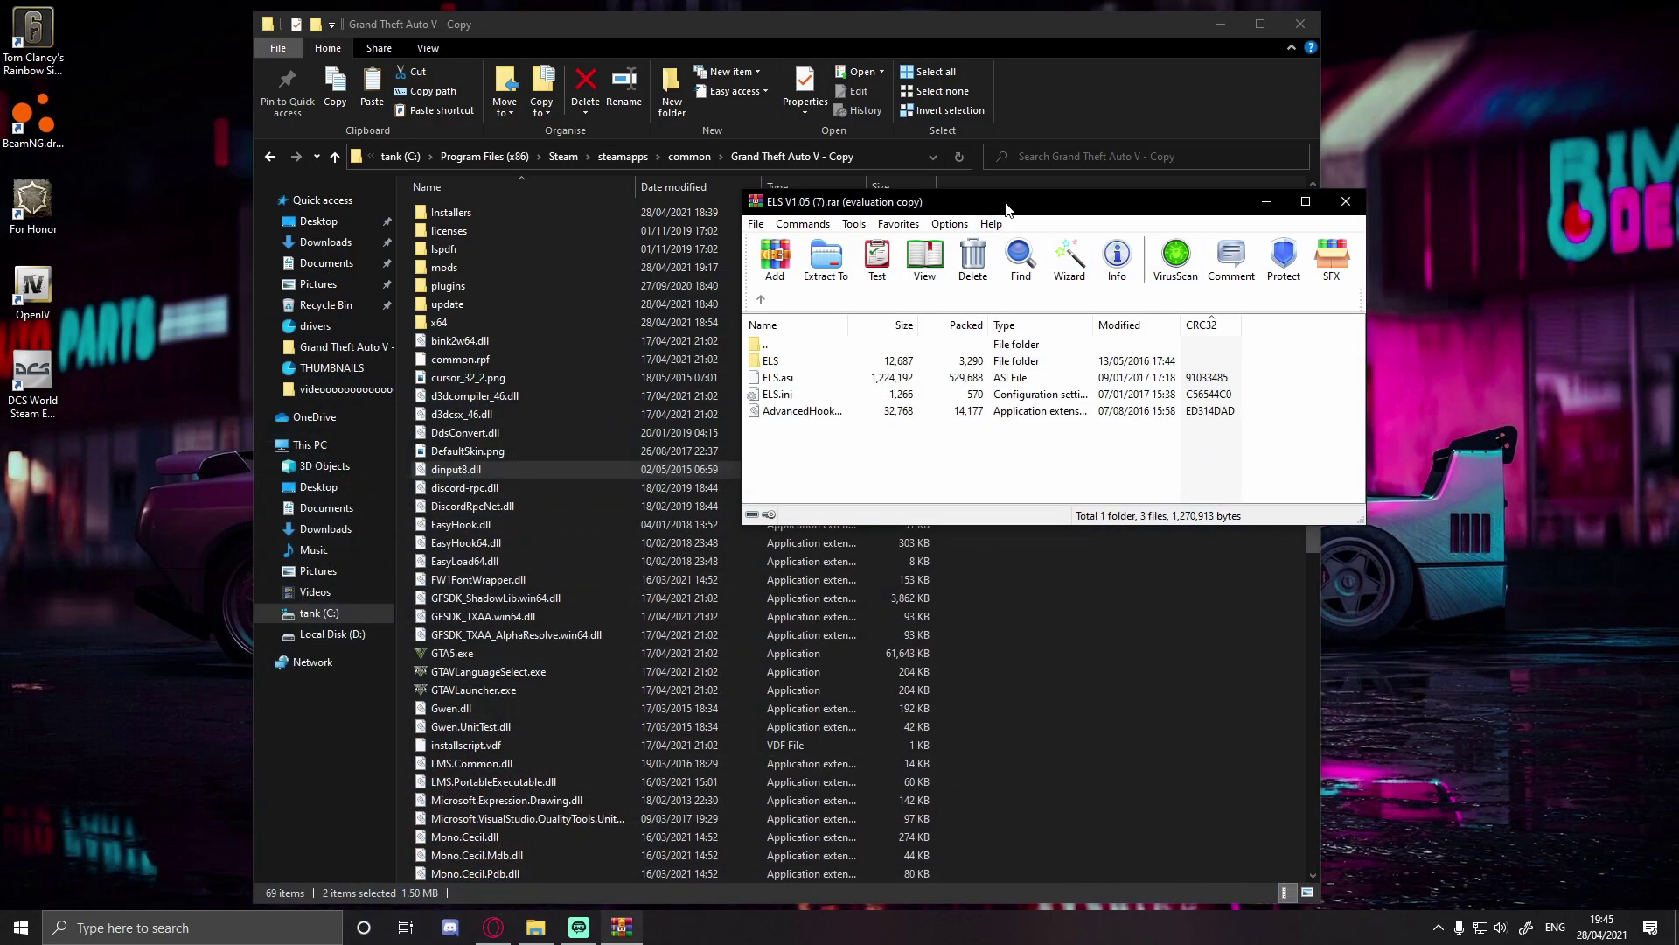
{"action": "left_click_drag", "start_coordinate": [1032, 202], "coordinate": [1416, 232]}
{"action": "left_click_drag", "start_coordinate": [1224, 502], "coordinate": [1044, 360]}
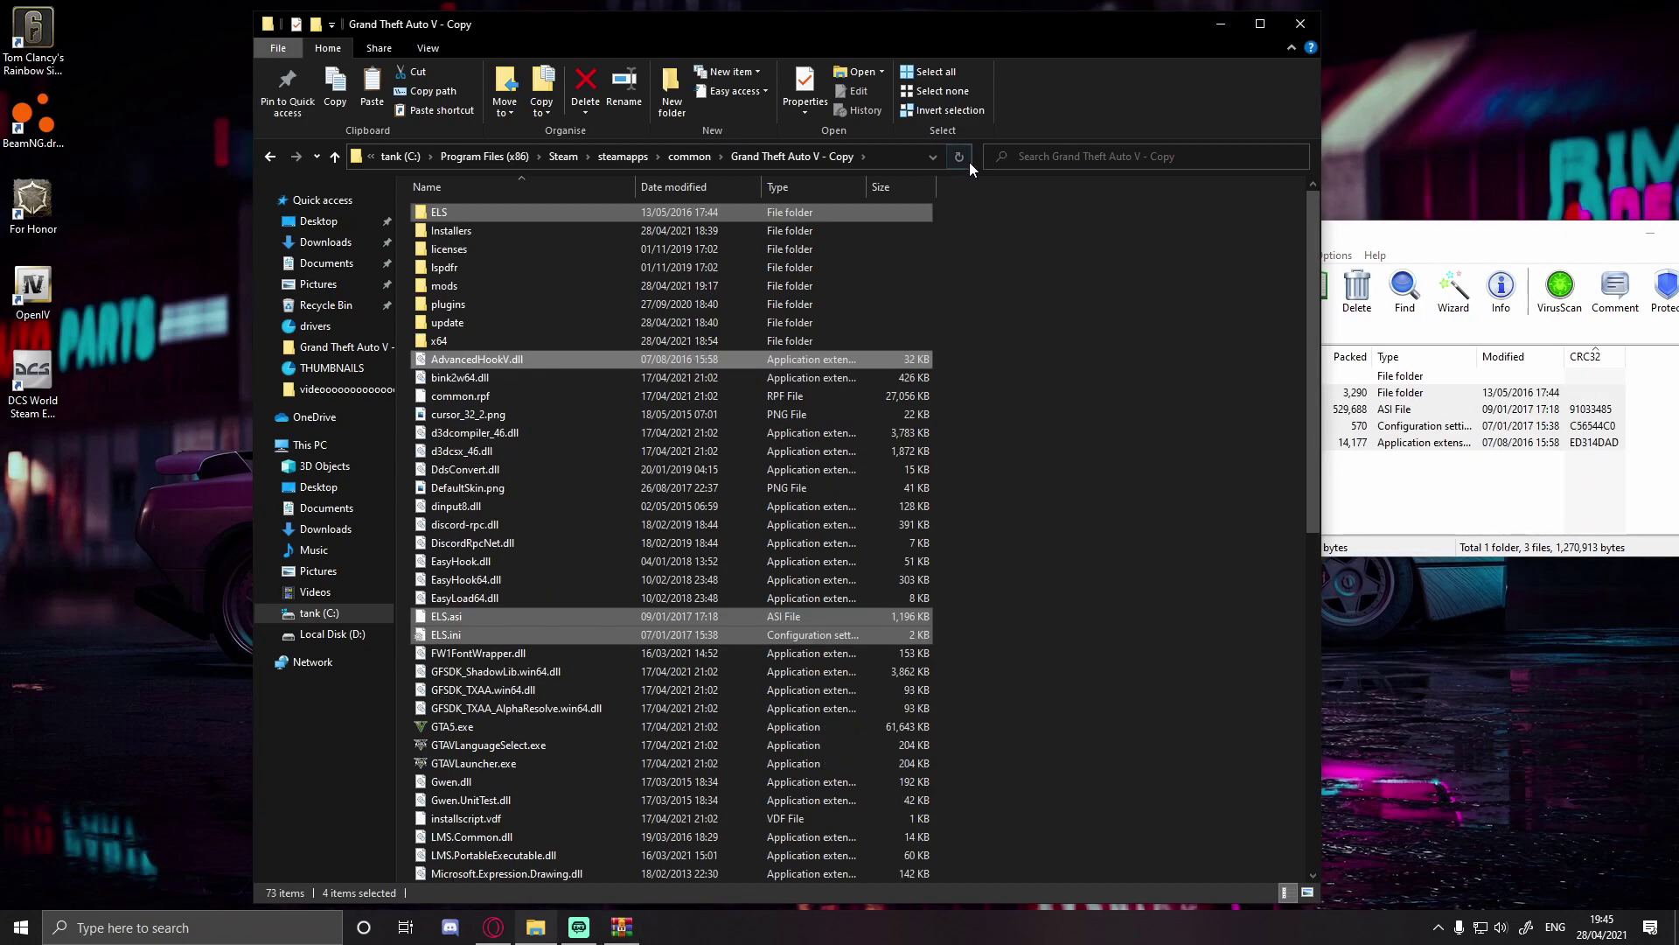
{"action": "left_click", "coordinate": [967, 162]}
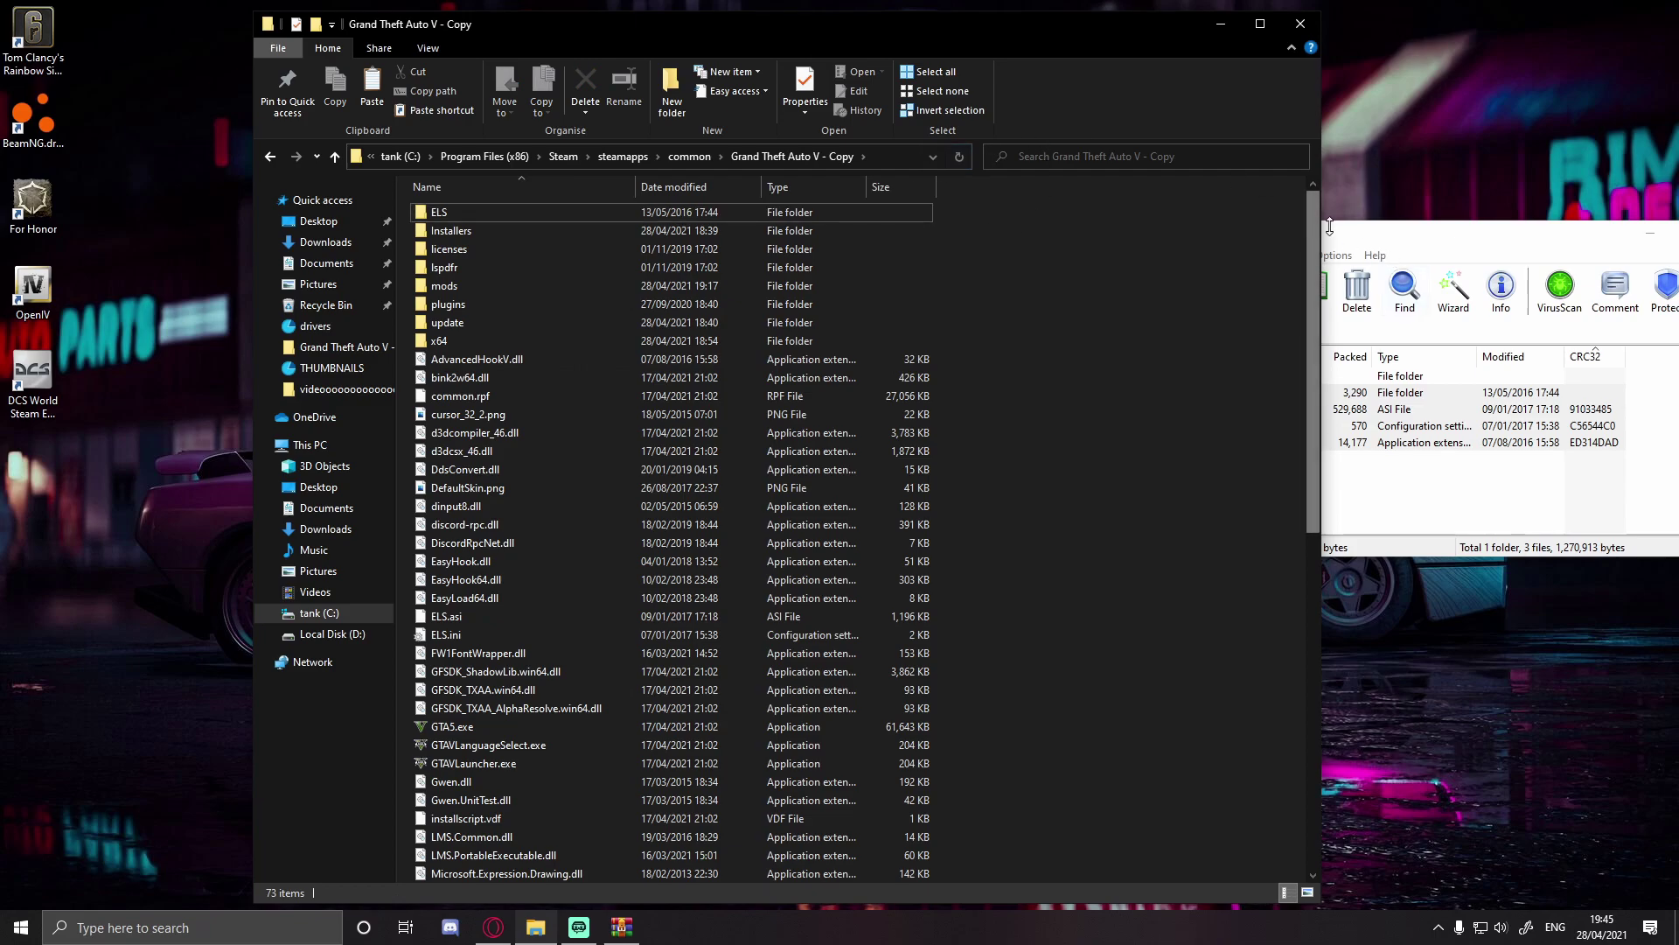
{"action": "left_click_drag", "start_coordinate": [1330, 230], "coordinate": [757, 197]}
{"action": "left_click", "coordinate": [1170, 210]}
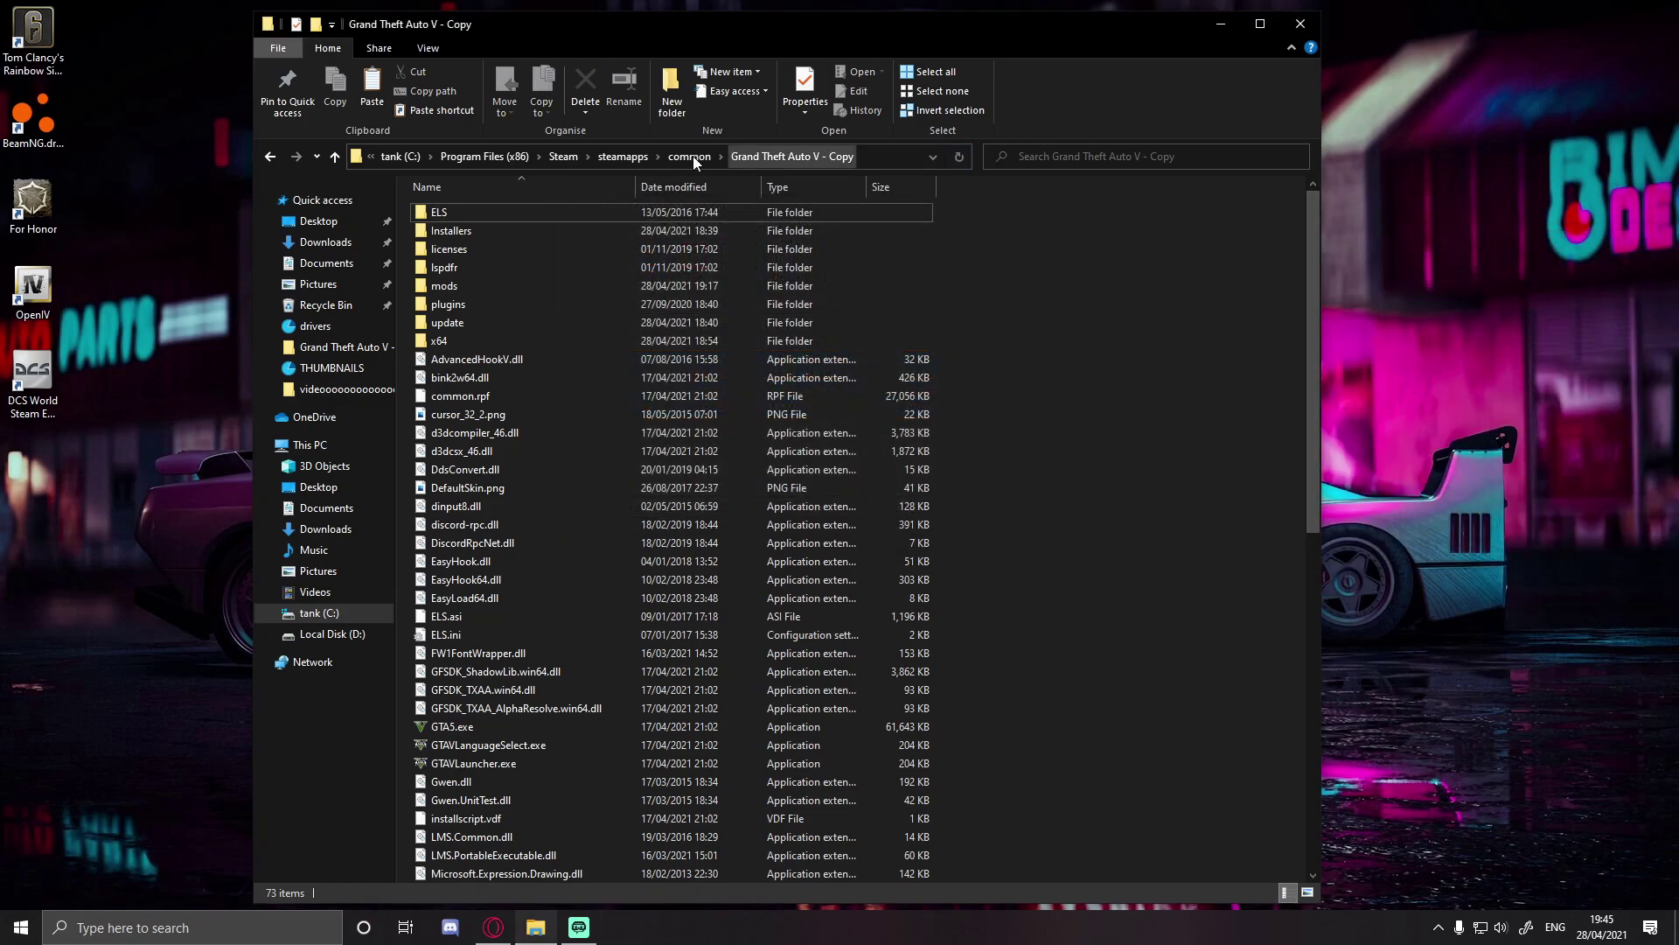
Step: Switch to Opera, open the Menyoo PC page on GTA5-Mods and look through the trainer's screenshot gallery
{"action": "left_click", "coordinate": [493, 927]}
{"action": "left_click", "coordinate": [494, 14]}
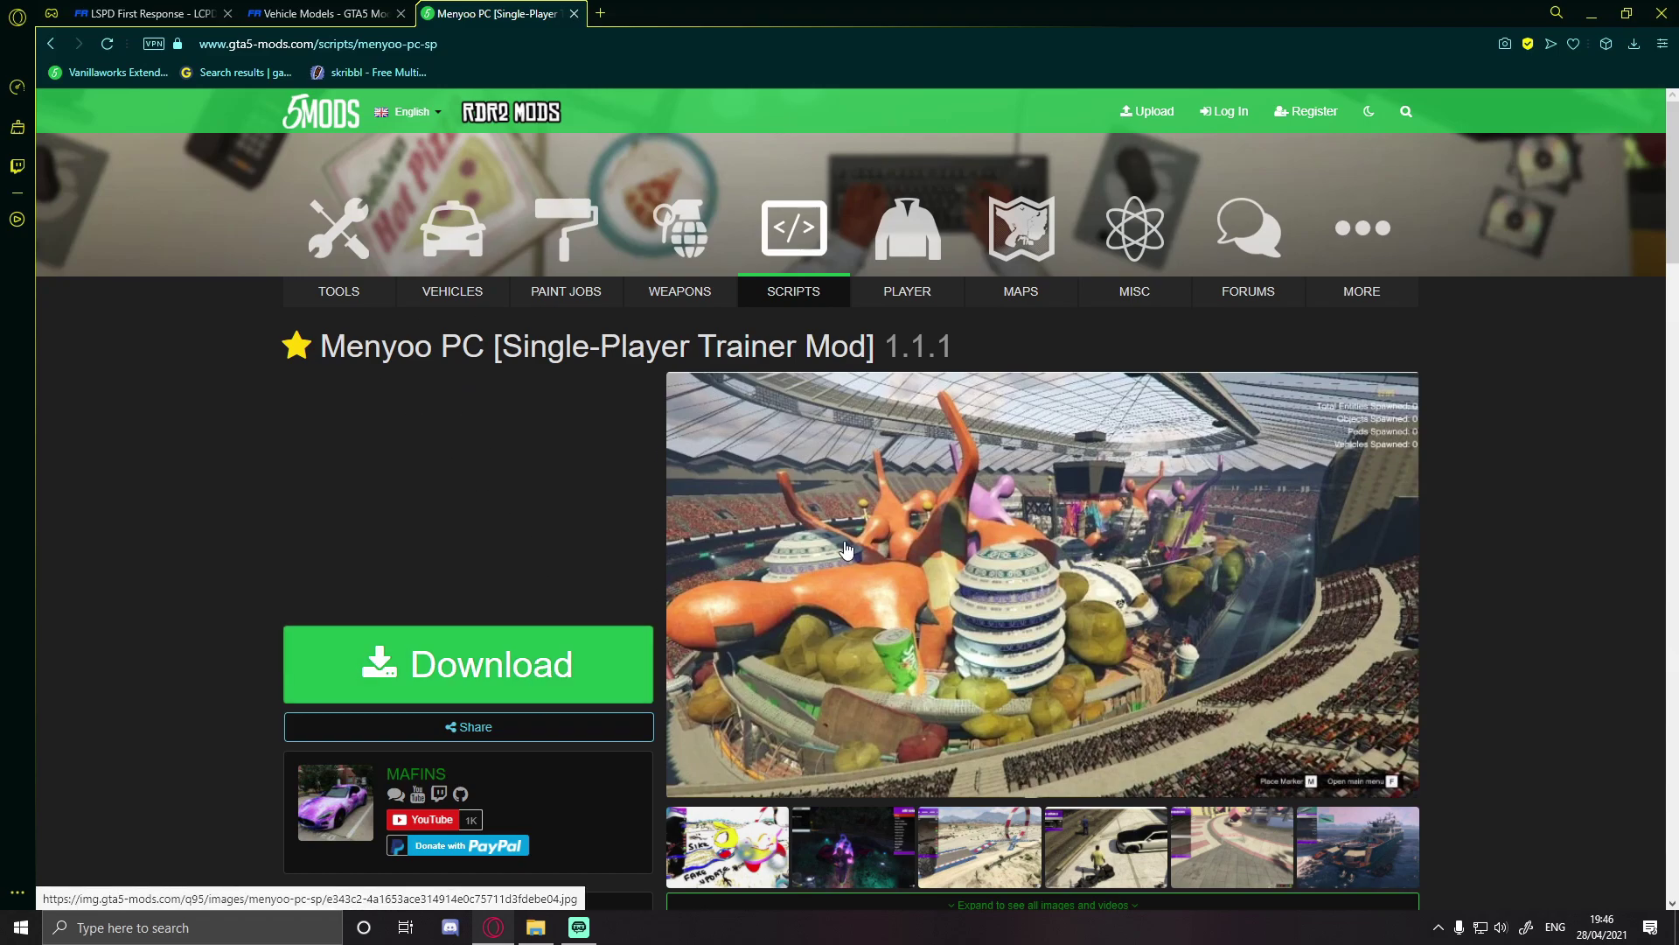
{"action": "scroll", "coordinate": [1156, 549], "scroll_direction": "down", "scroll_amount": 5}
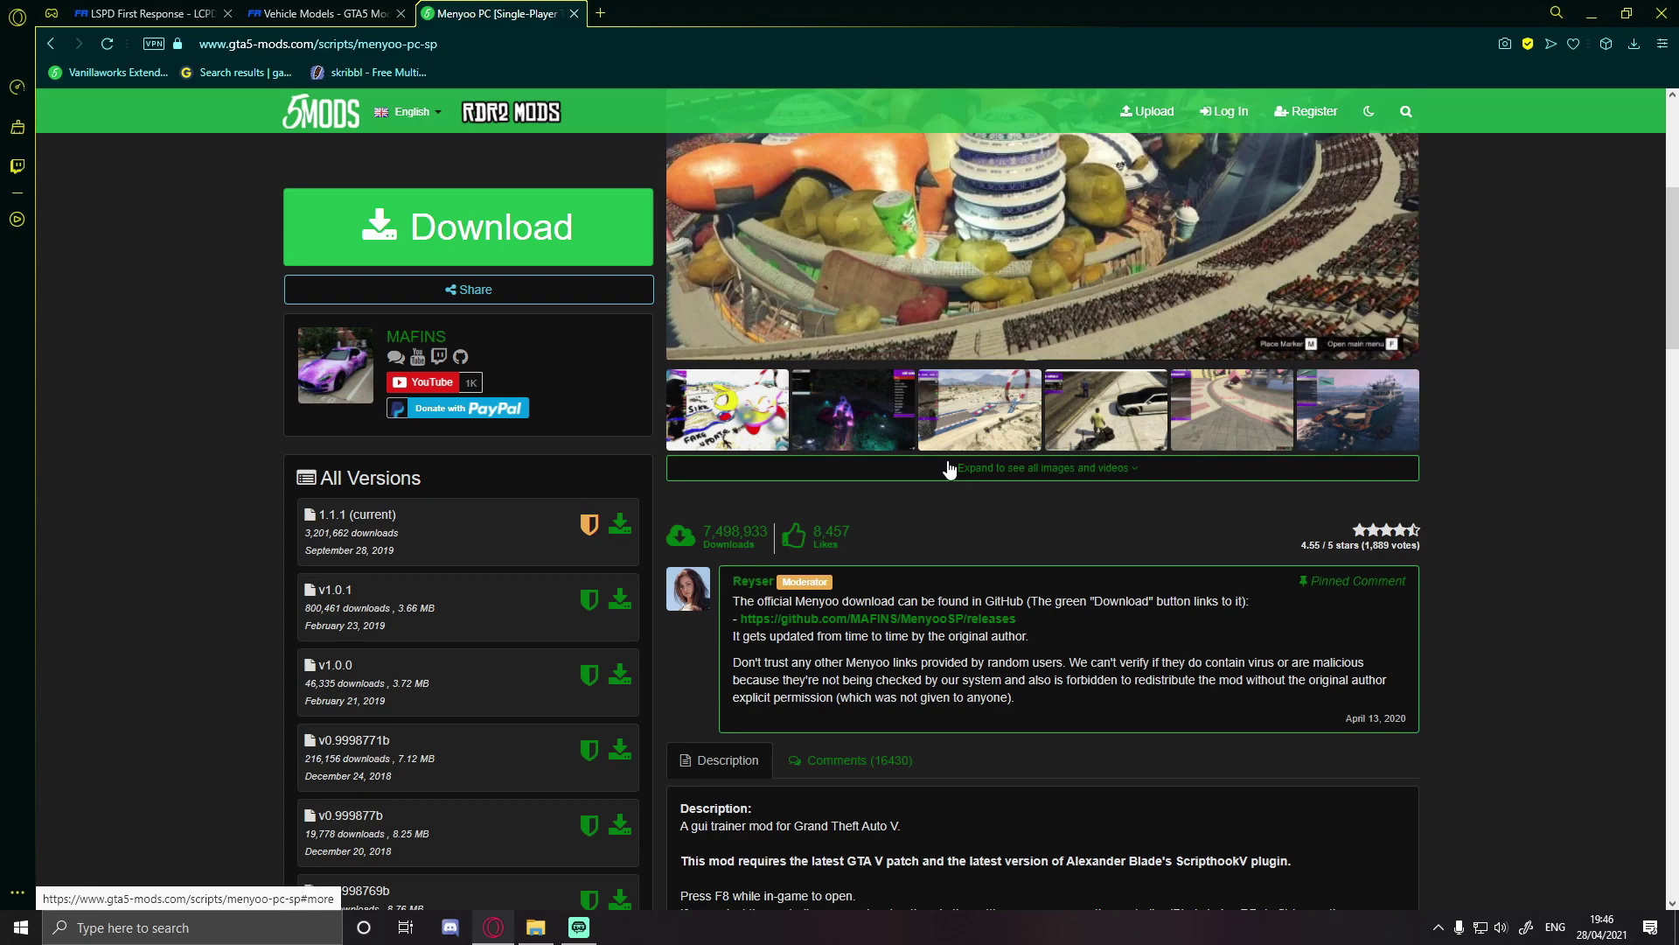
{"action": "left_click", "coordinate": [700, 408]}
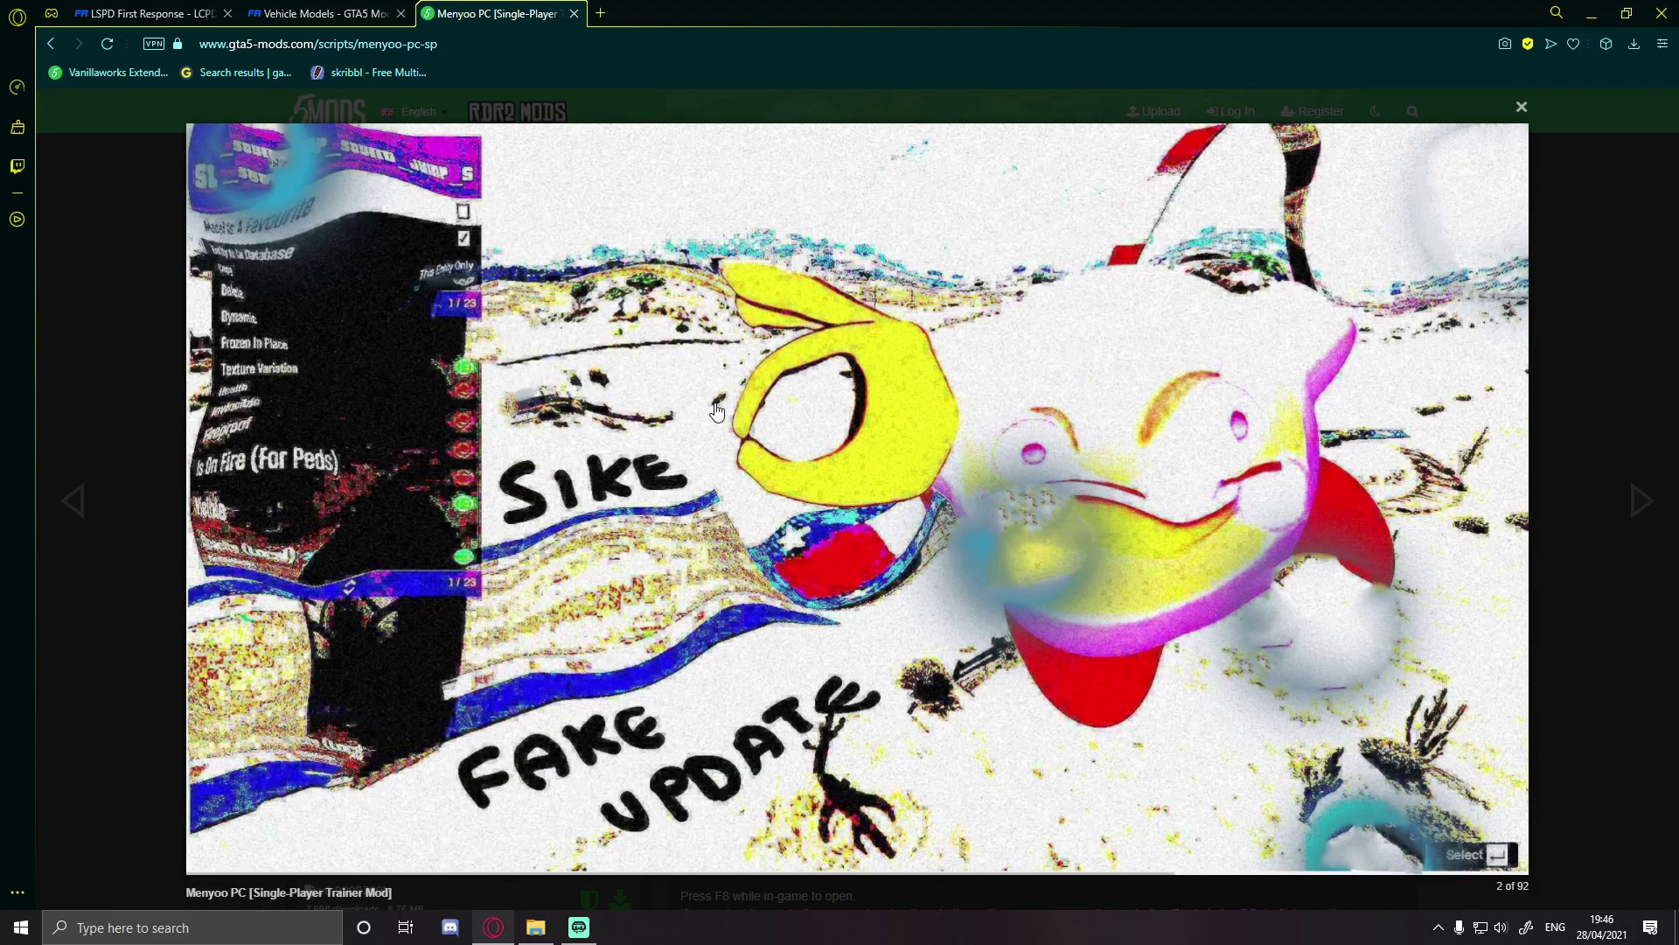
{"action": "left_click", "coordinate": [1639, 487]}
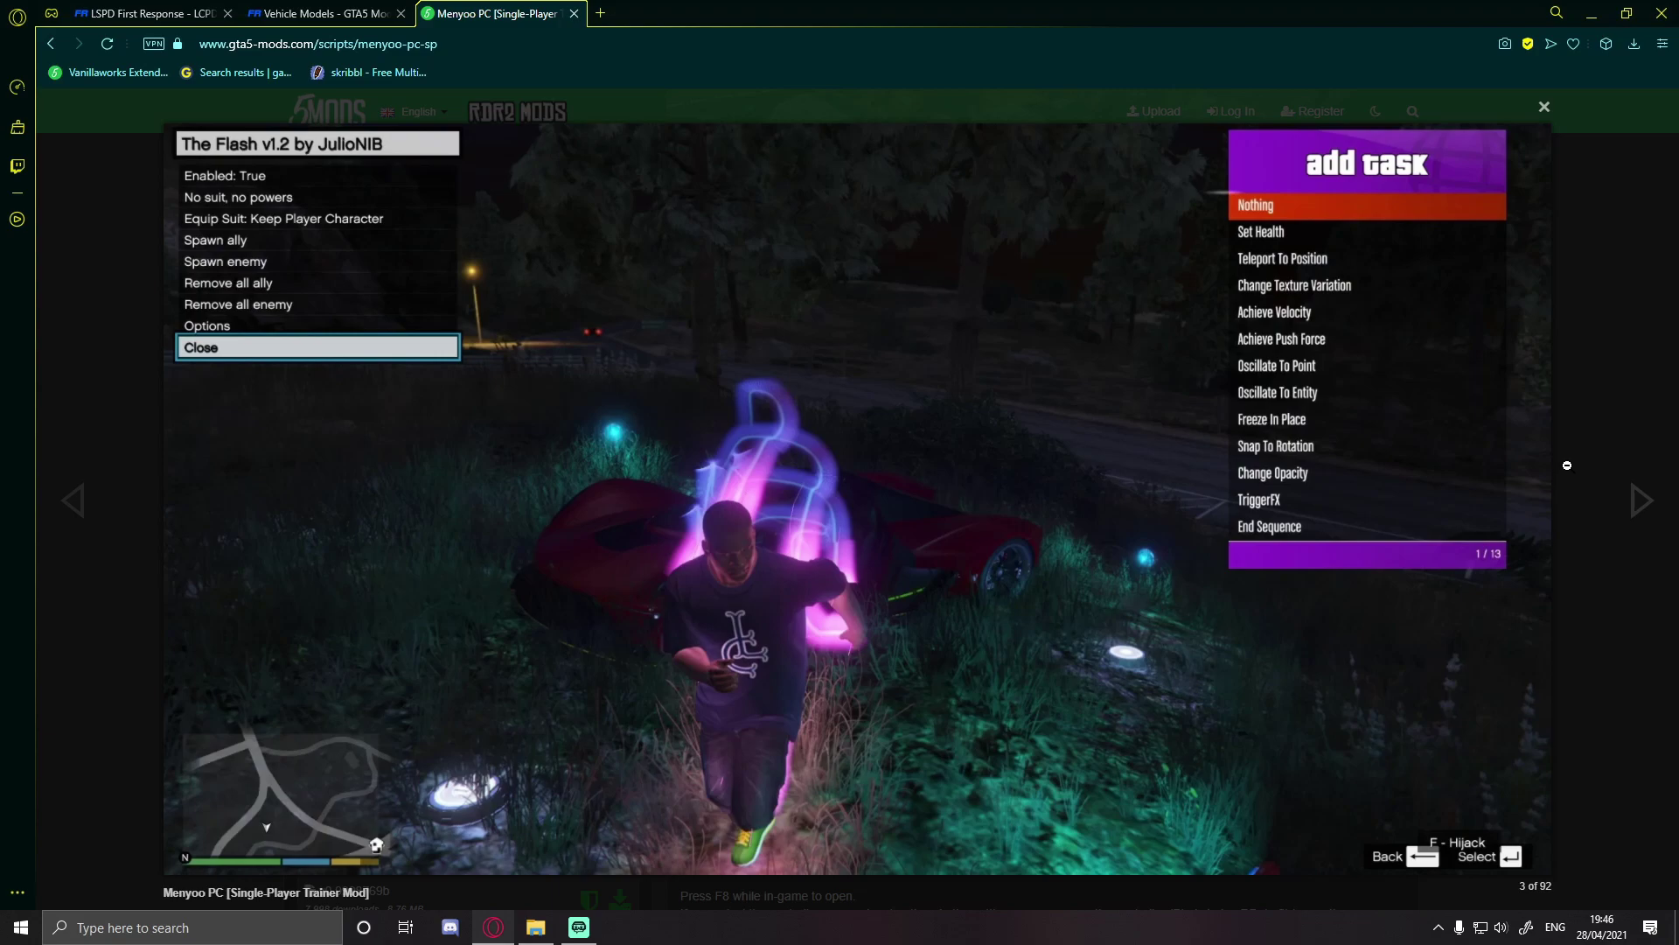
{"action": "left_click", "coordinate": [1628, 497]}
{"action": "left_click", "coordinate": [1628, 497]}
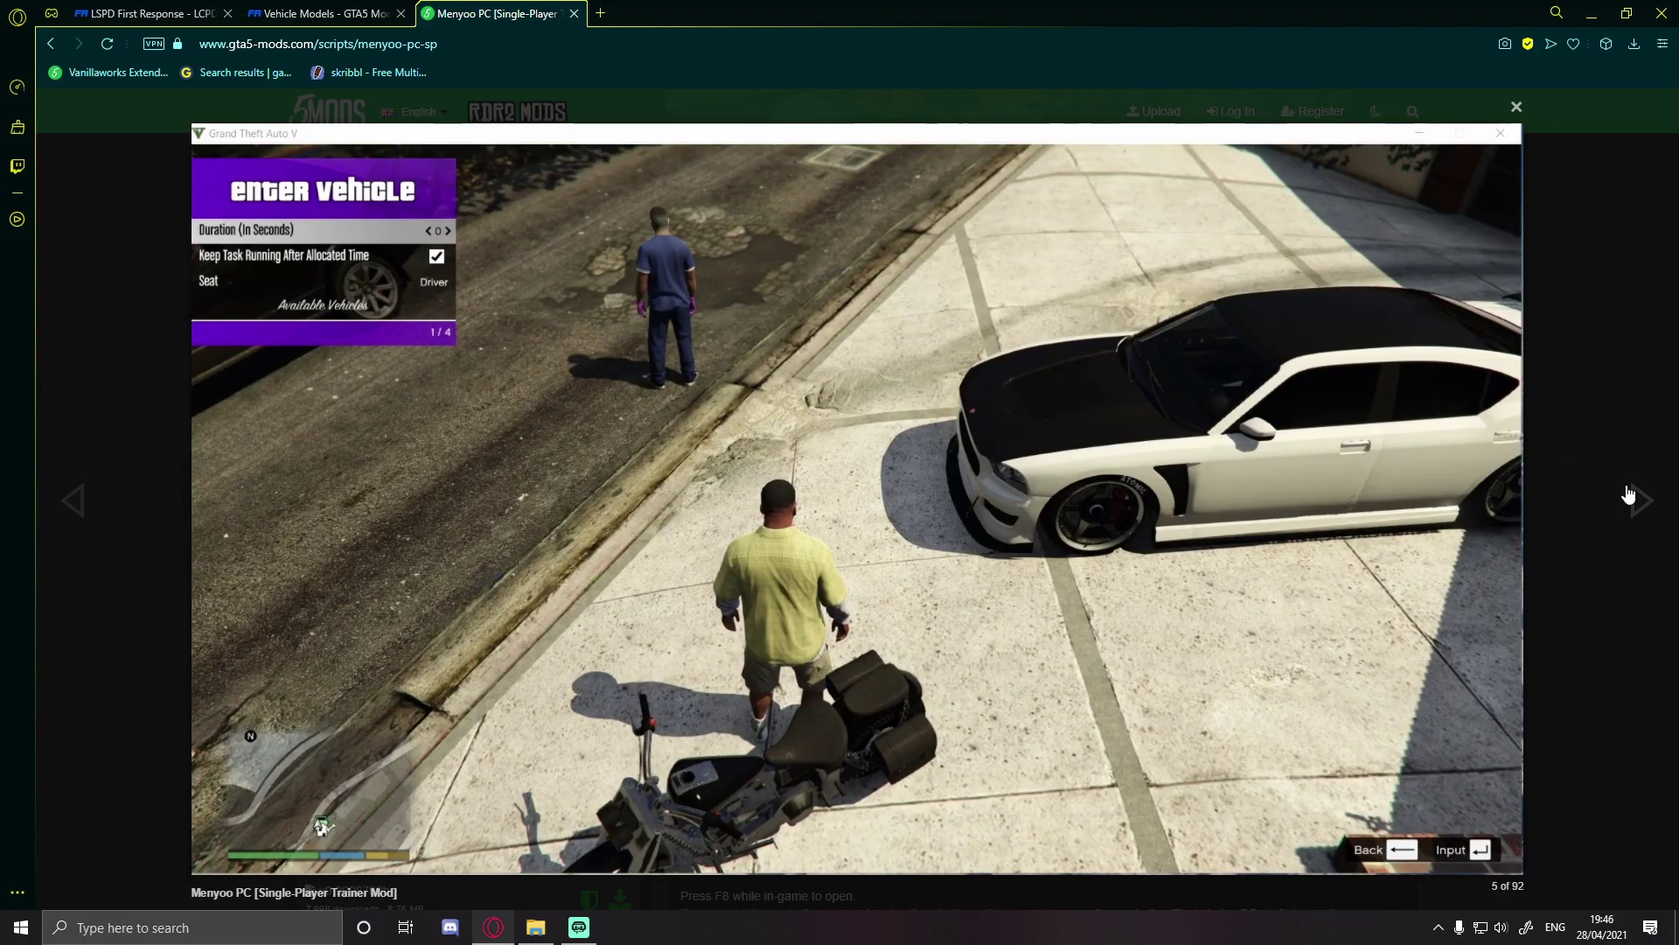
{"action": "left_click", "coordinate": [1628, 496]}
{"action": "left_click", "coordinate": [1628, 497]}
{"action": "left_click", "coordinate": [1628, 497]}
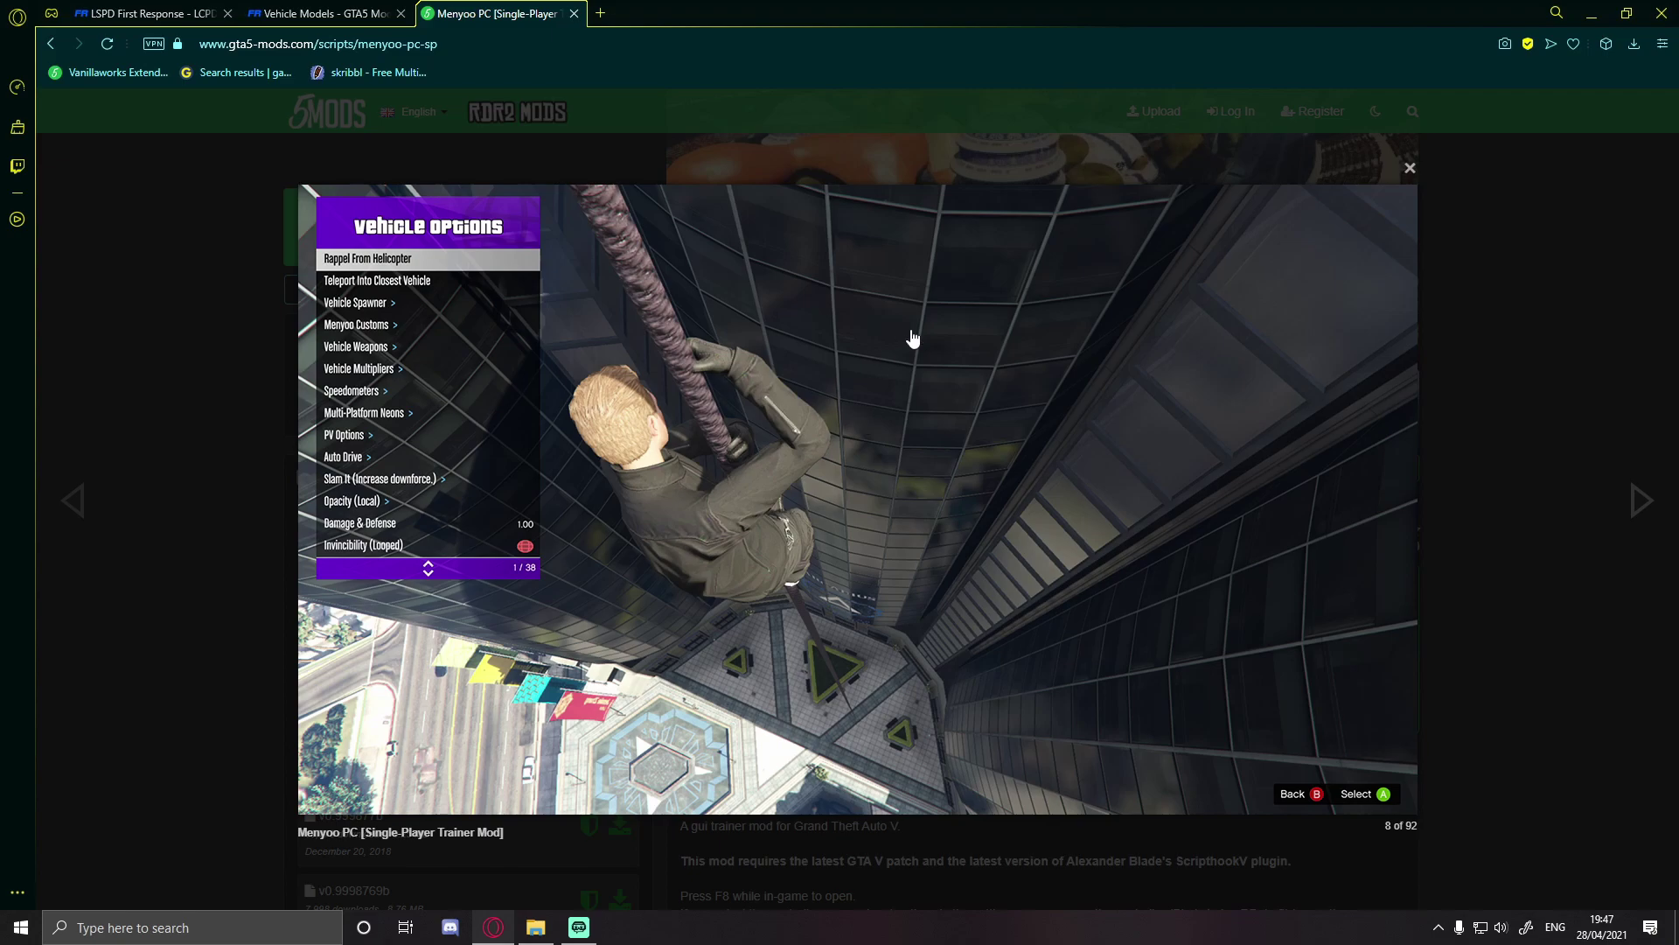
{"action": "left_click", "coordinate": [1409, 168]}
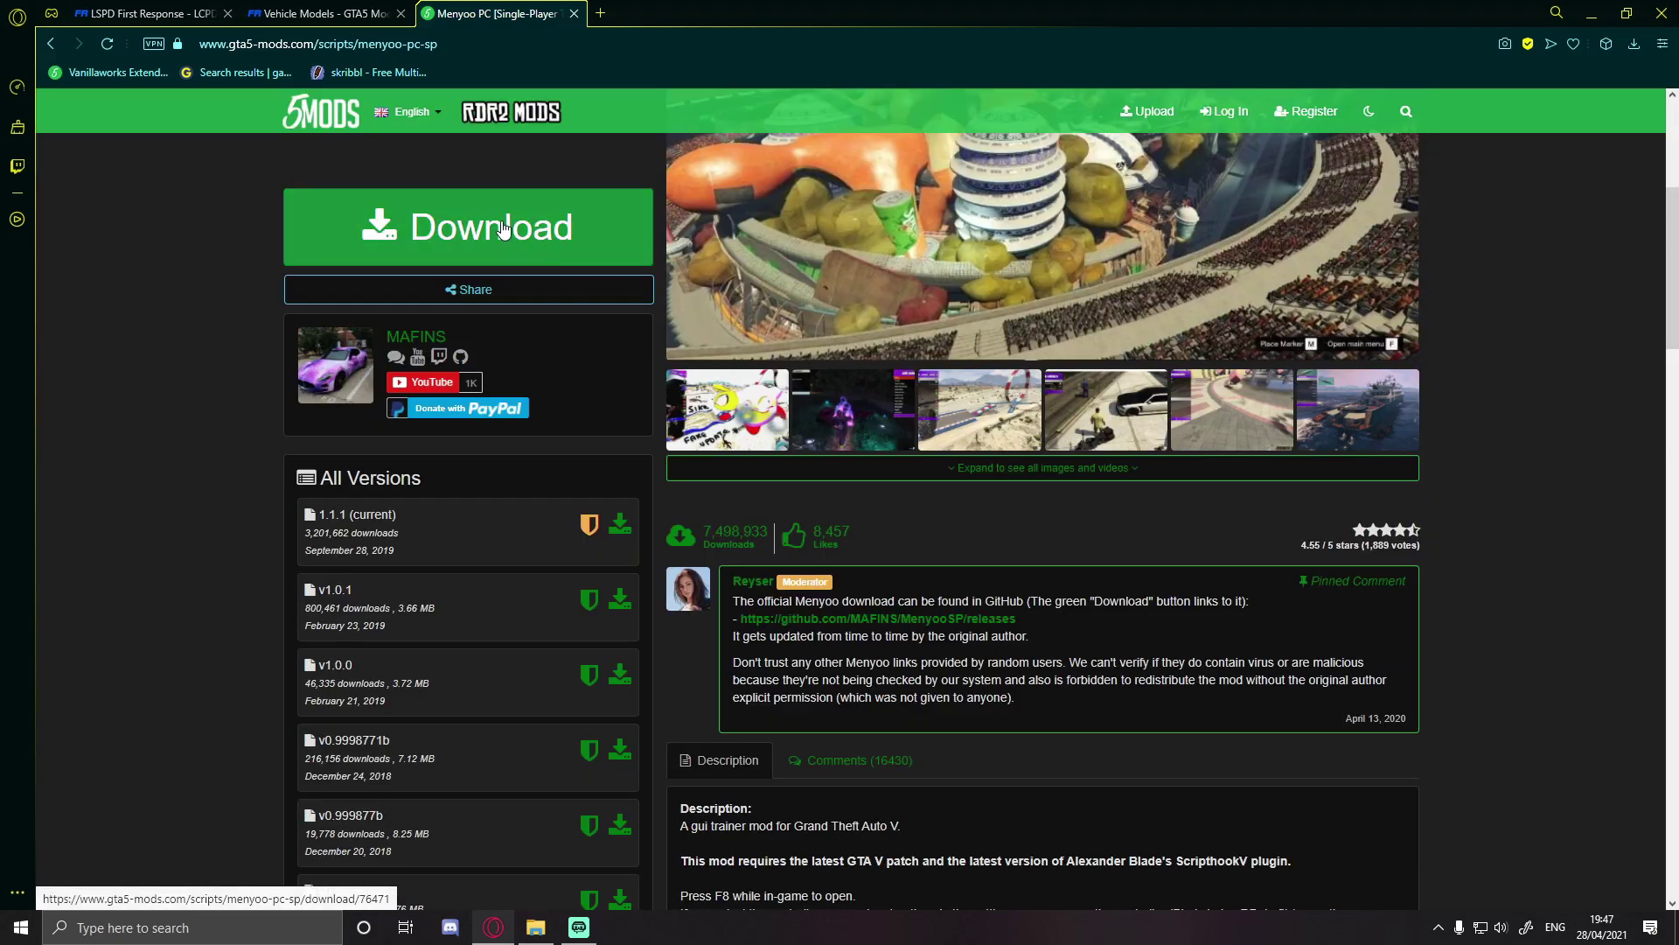
Step: Download MenyooSP.zip for Menyoo PC v1.4.0 from its GitHub releases page and open the archive, dismissing the WinRAR licence notice
{"action": "scroll", "coordinate": [503, 228], "scroll_direction": "up", "scroll_amount": 4}
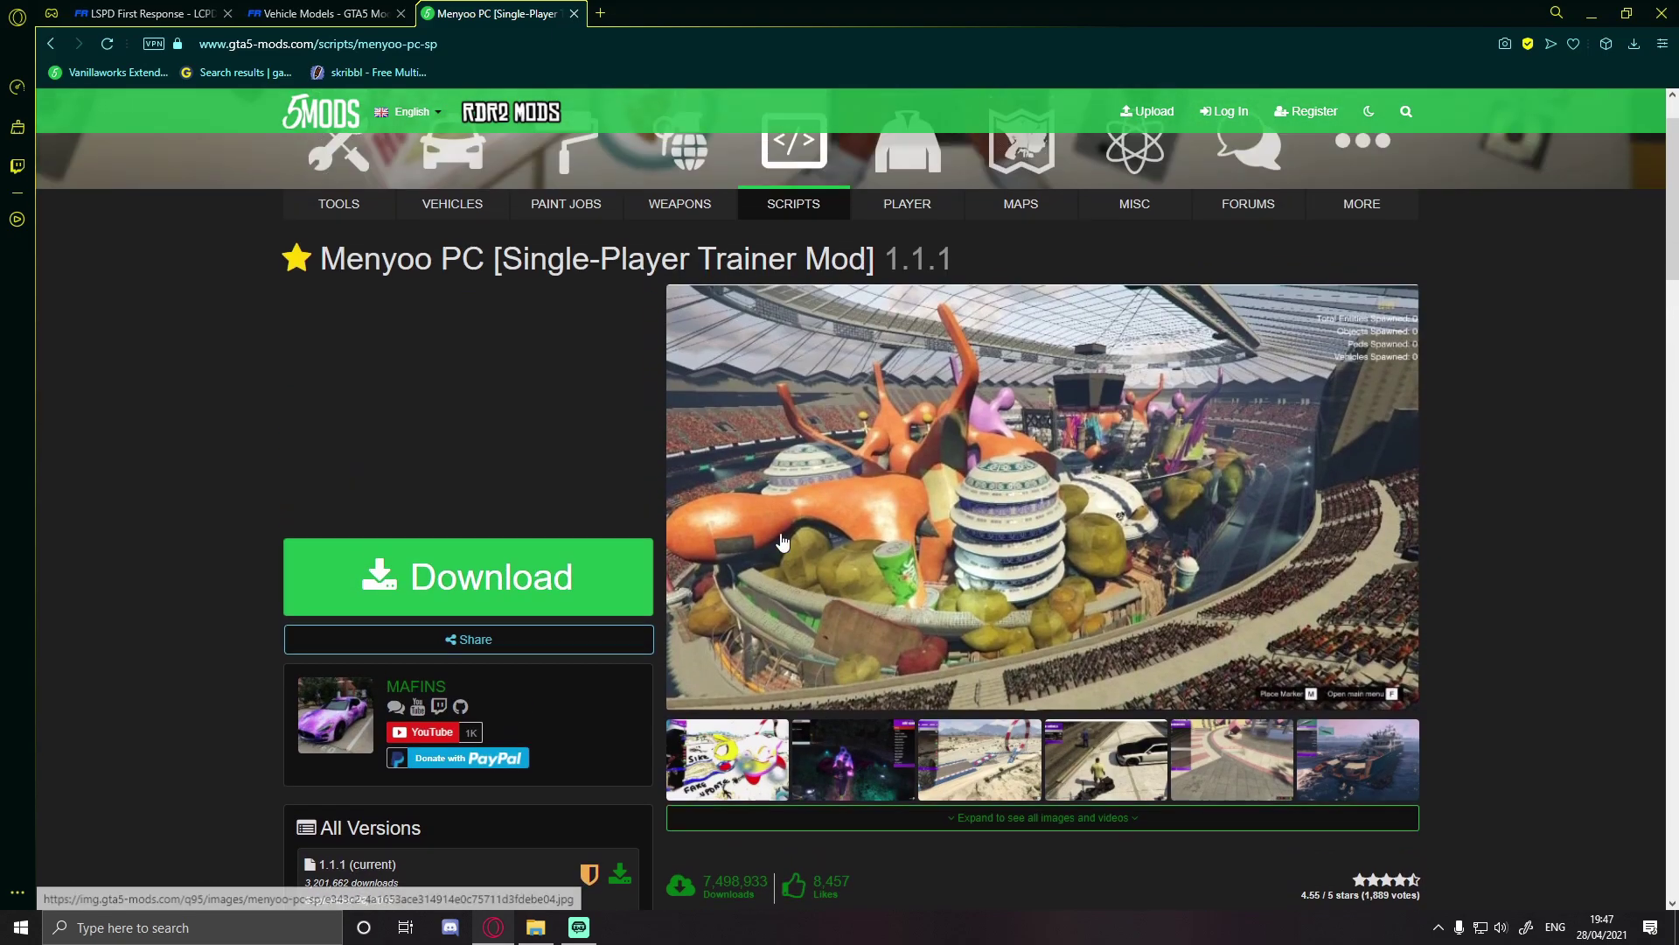
{"action": "left_click", "coordinate": [499, 579]}
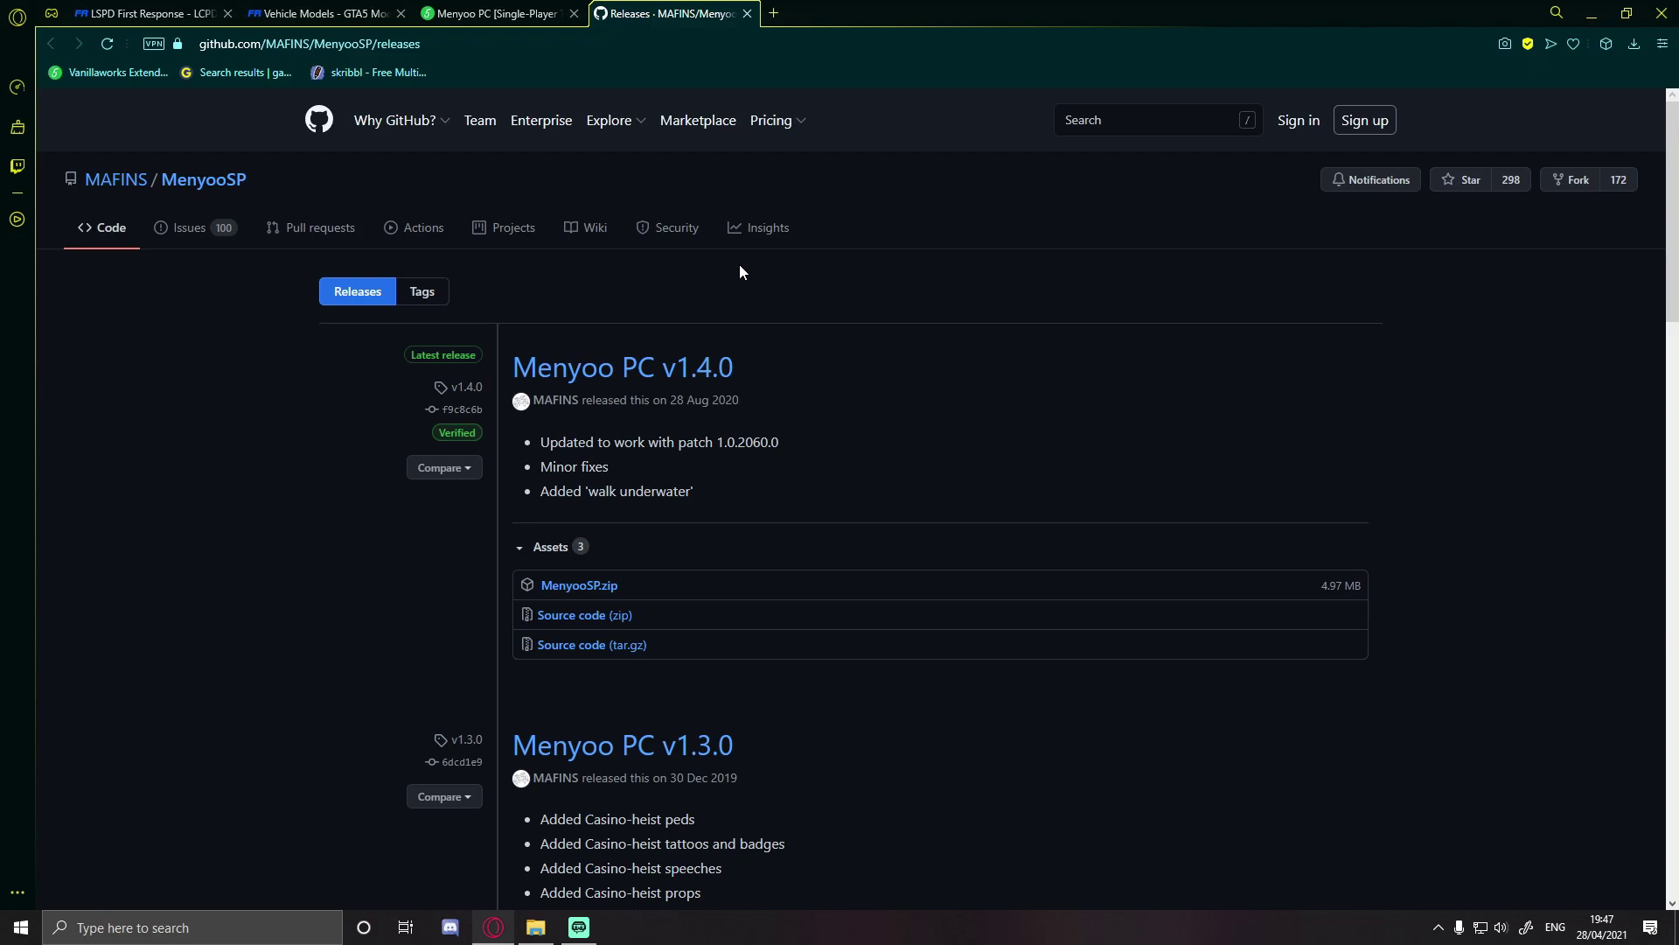
{"action": "left_click", "coordinate": [575, 586]}
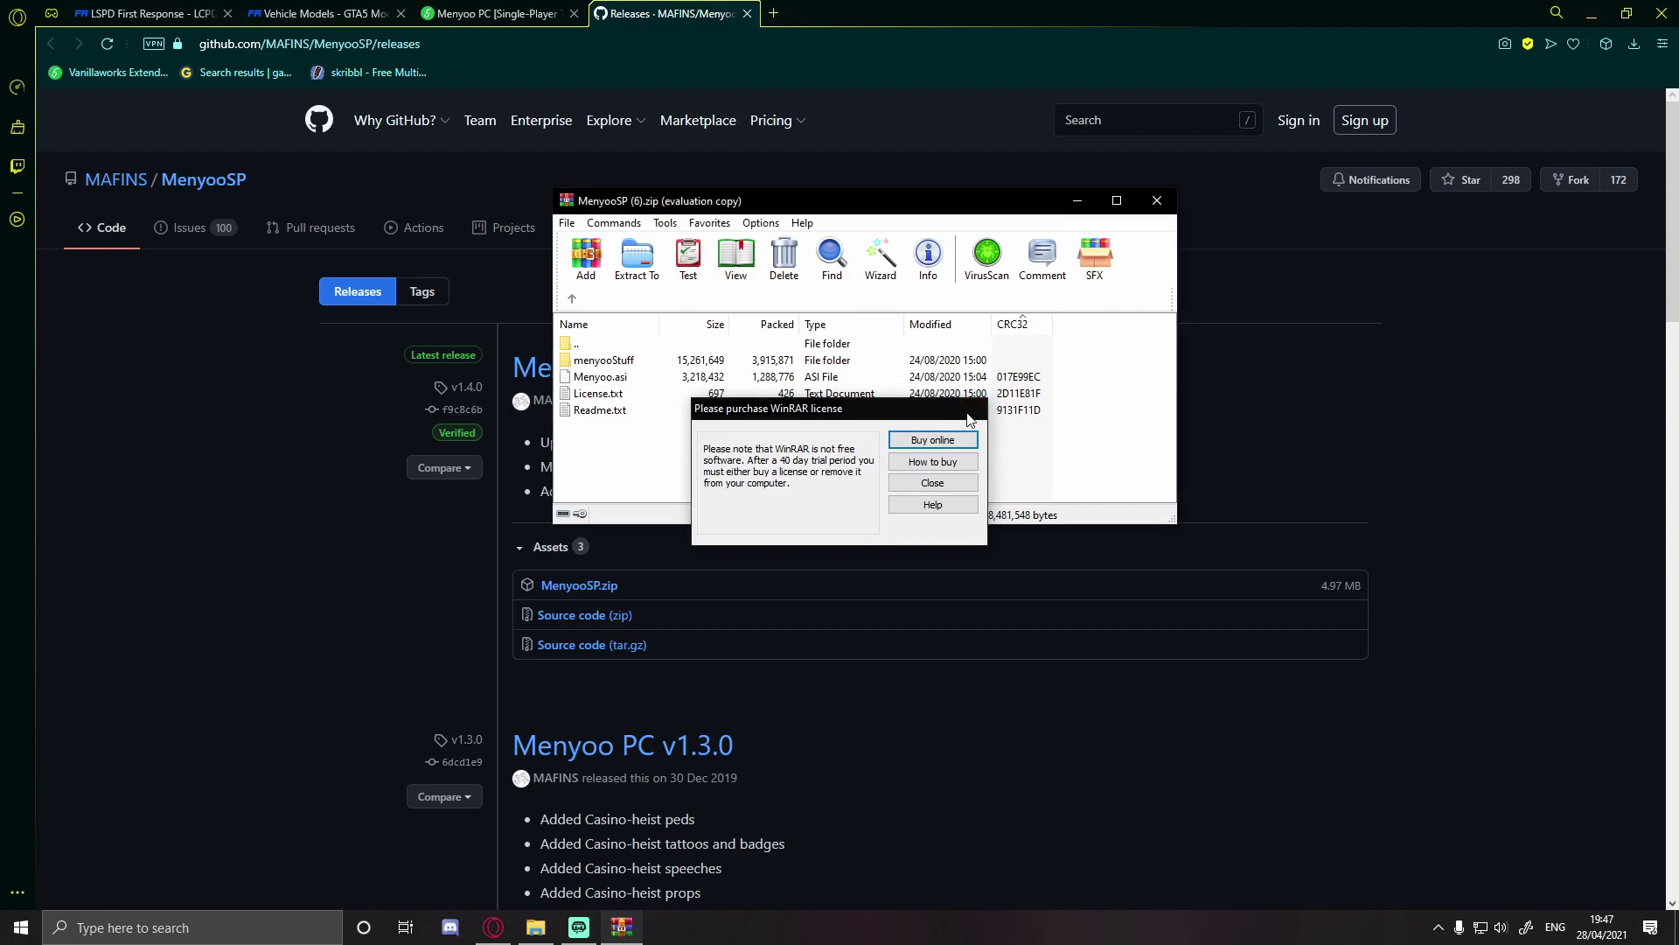
{"action": "left_click", "coordinate": [971, 409]}
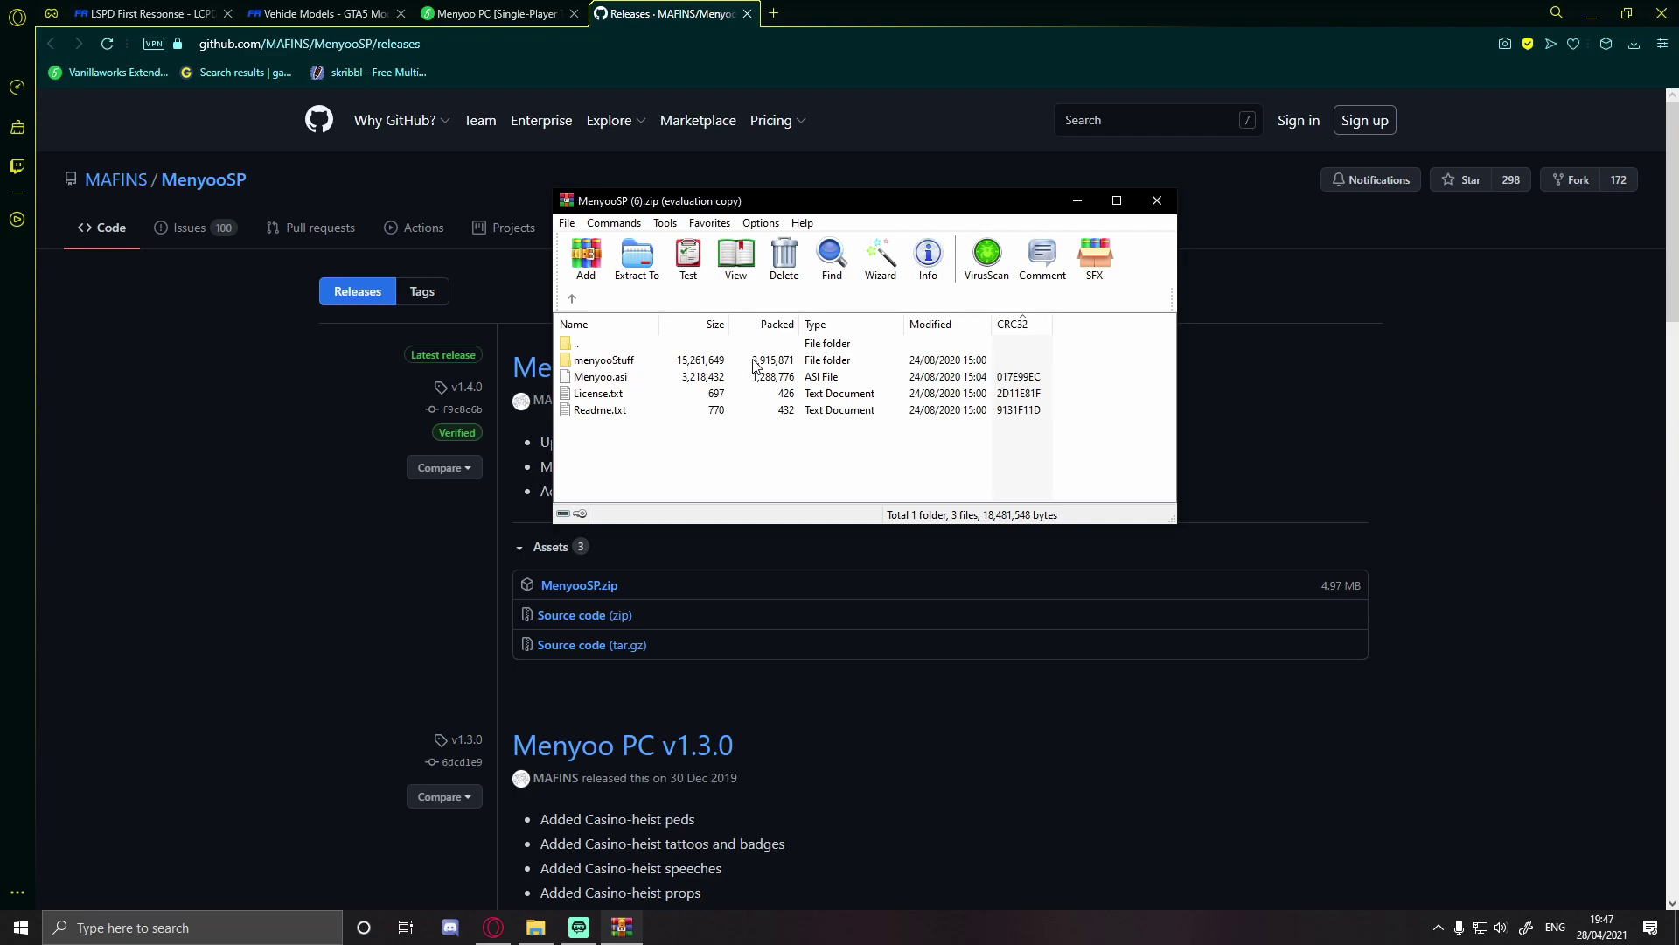
Step: Copy the menyooStuff folder and Menyoo.asi from the archive into the Grand Theft Auto V - Copy folder and close the archive
{"action": "left_click", "coordinate": [662, 362]}
{"action": "left_click", "coordinate": [656, 469]}
{"action": "left_click", "coordinate": [641, 379]}
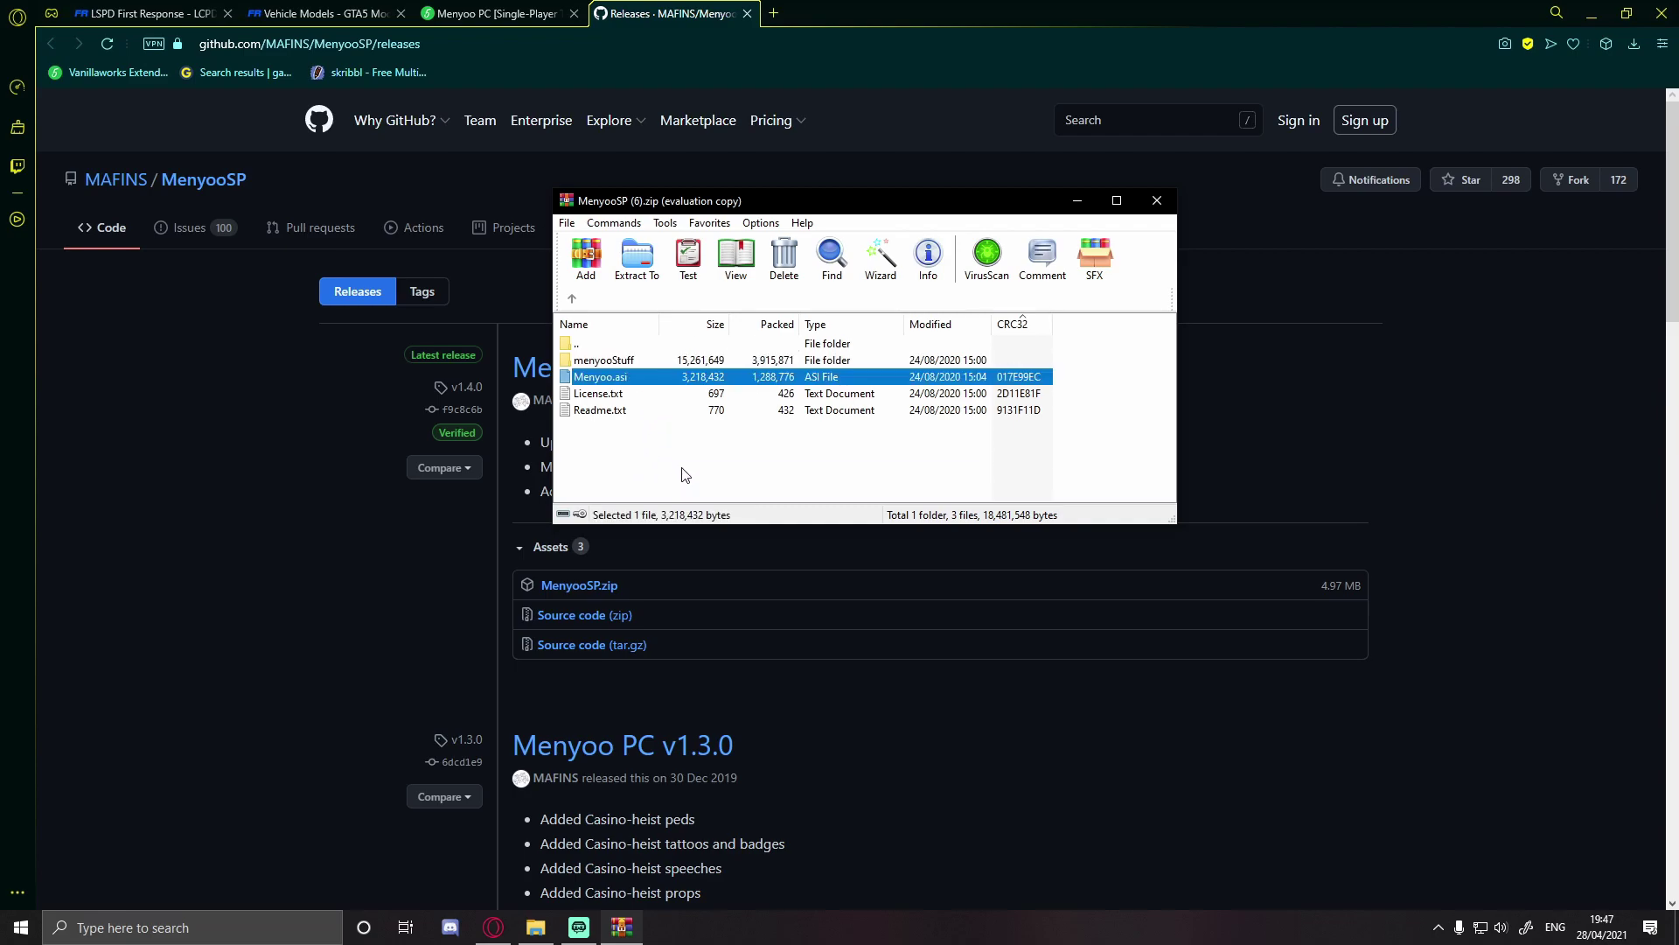
{"action": "left_click", "coordinate": [1591, 13]}
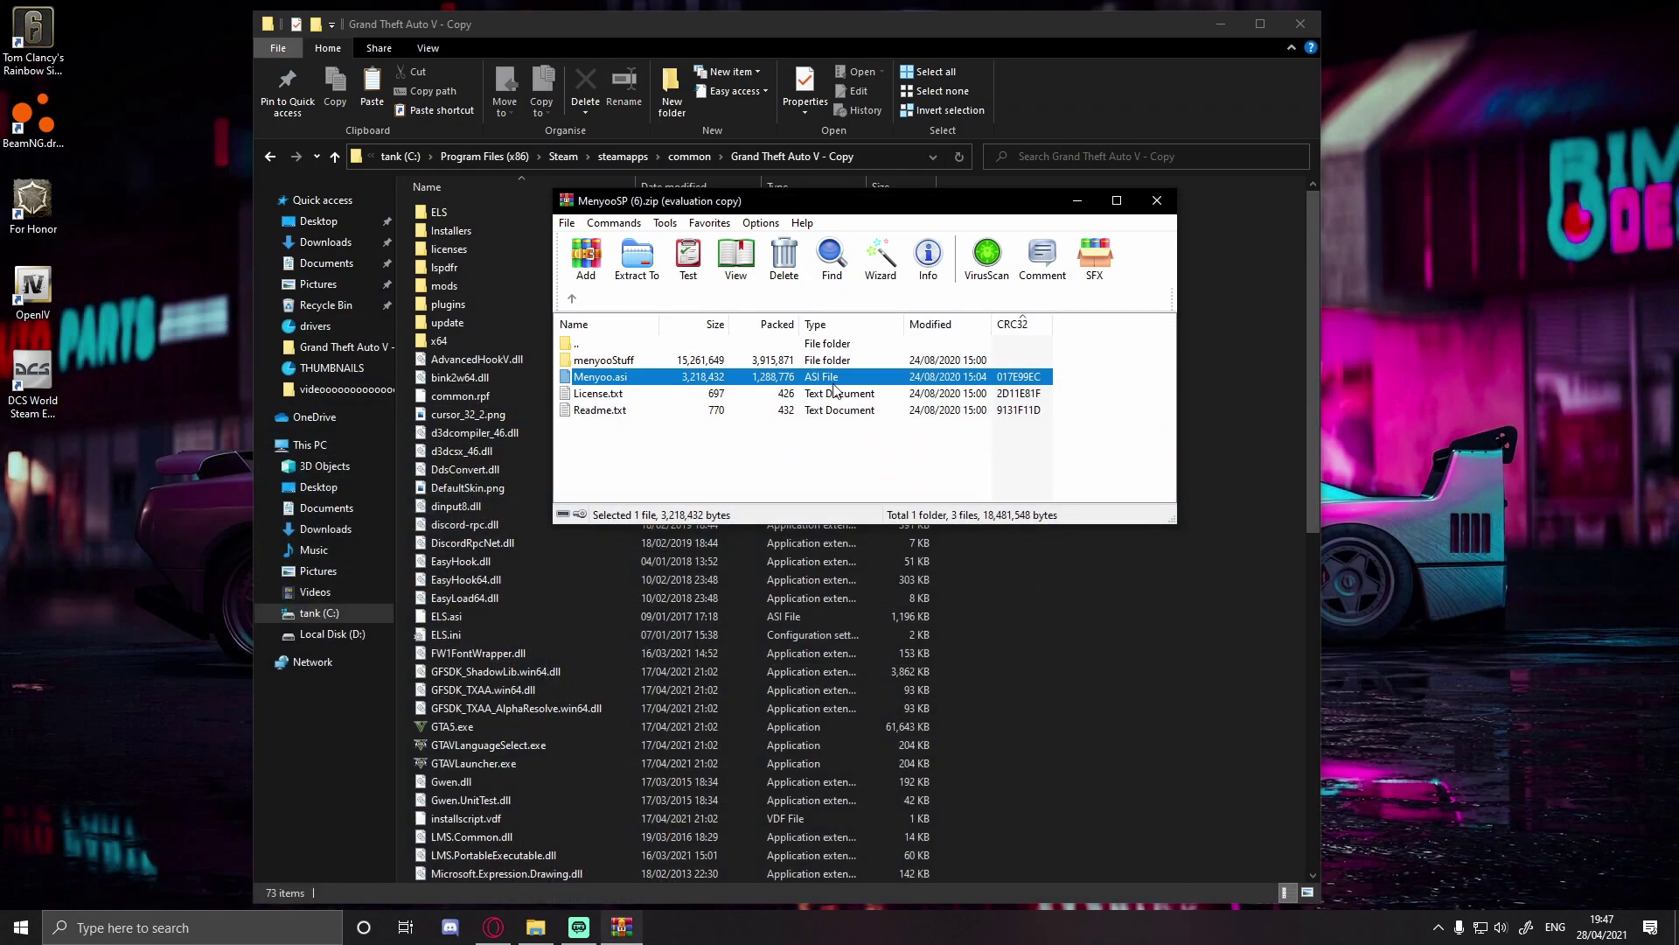
{"action": "left_click", "coordinate": [675, 459]}
{"action": "left_click_drag", "start_coordinate": [678, 202], "coordinate": [1312, 234]}
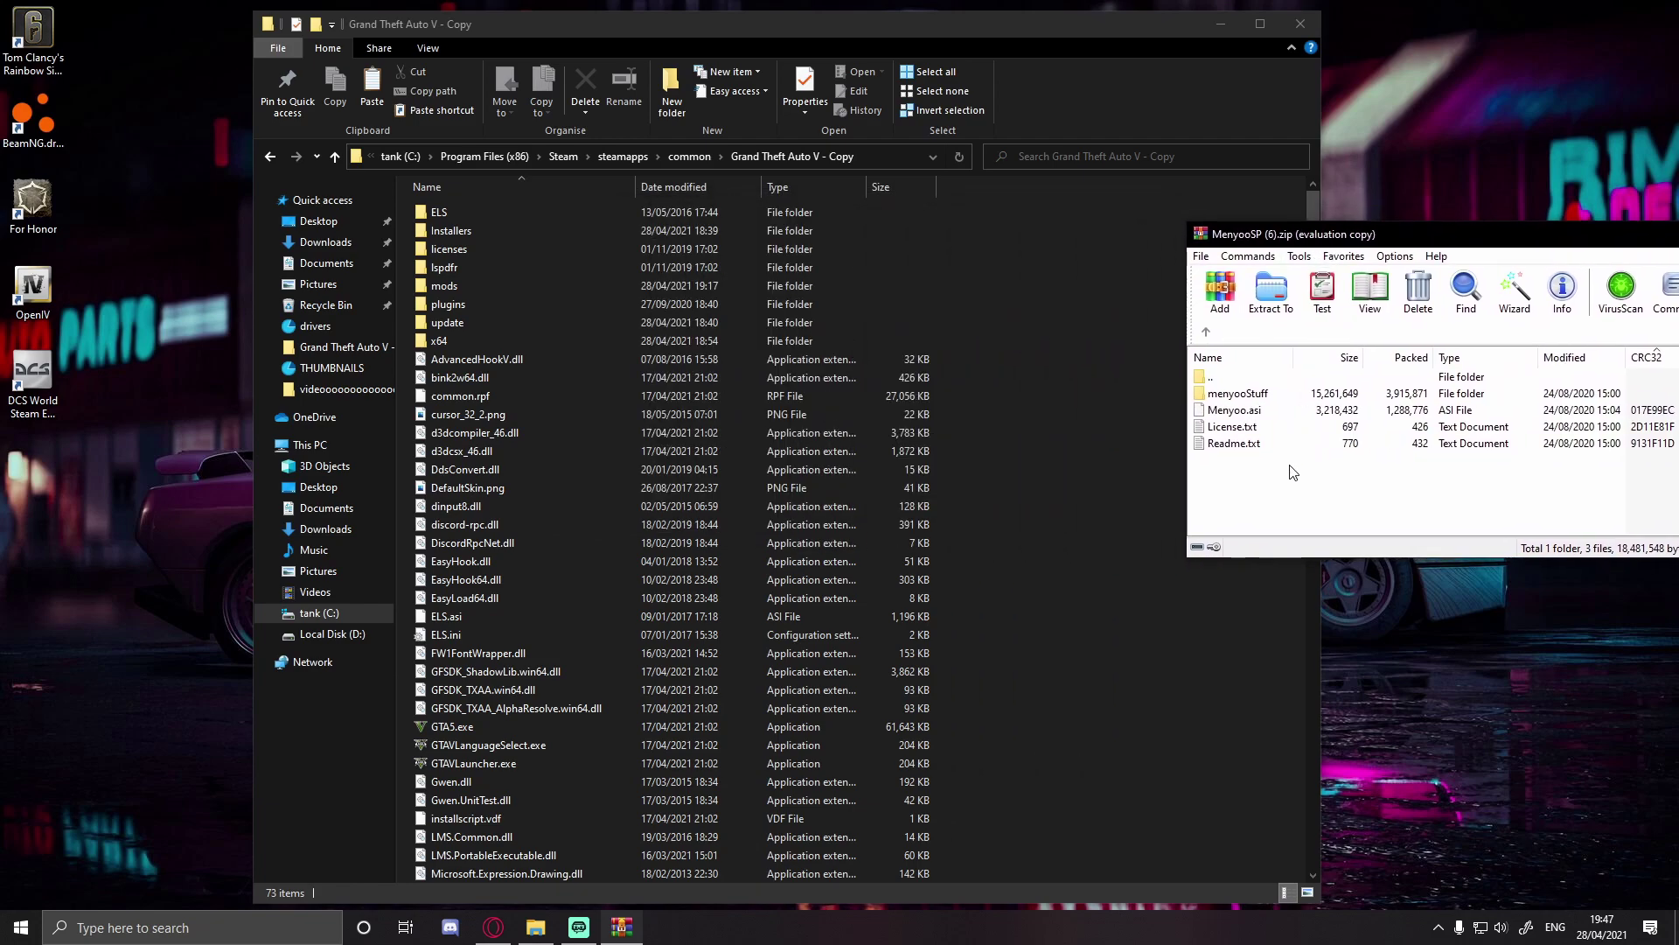
{"action": "left_click", "coordinate": [1232, 410]}
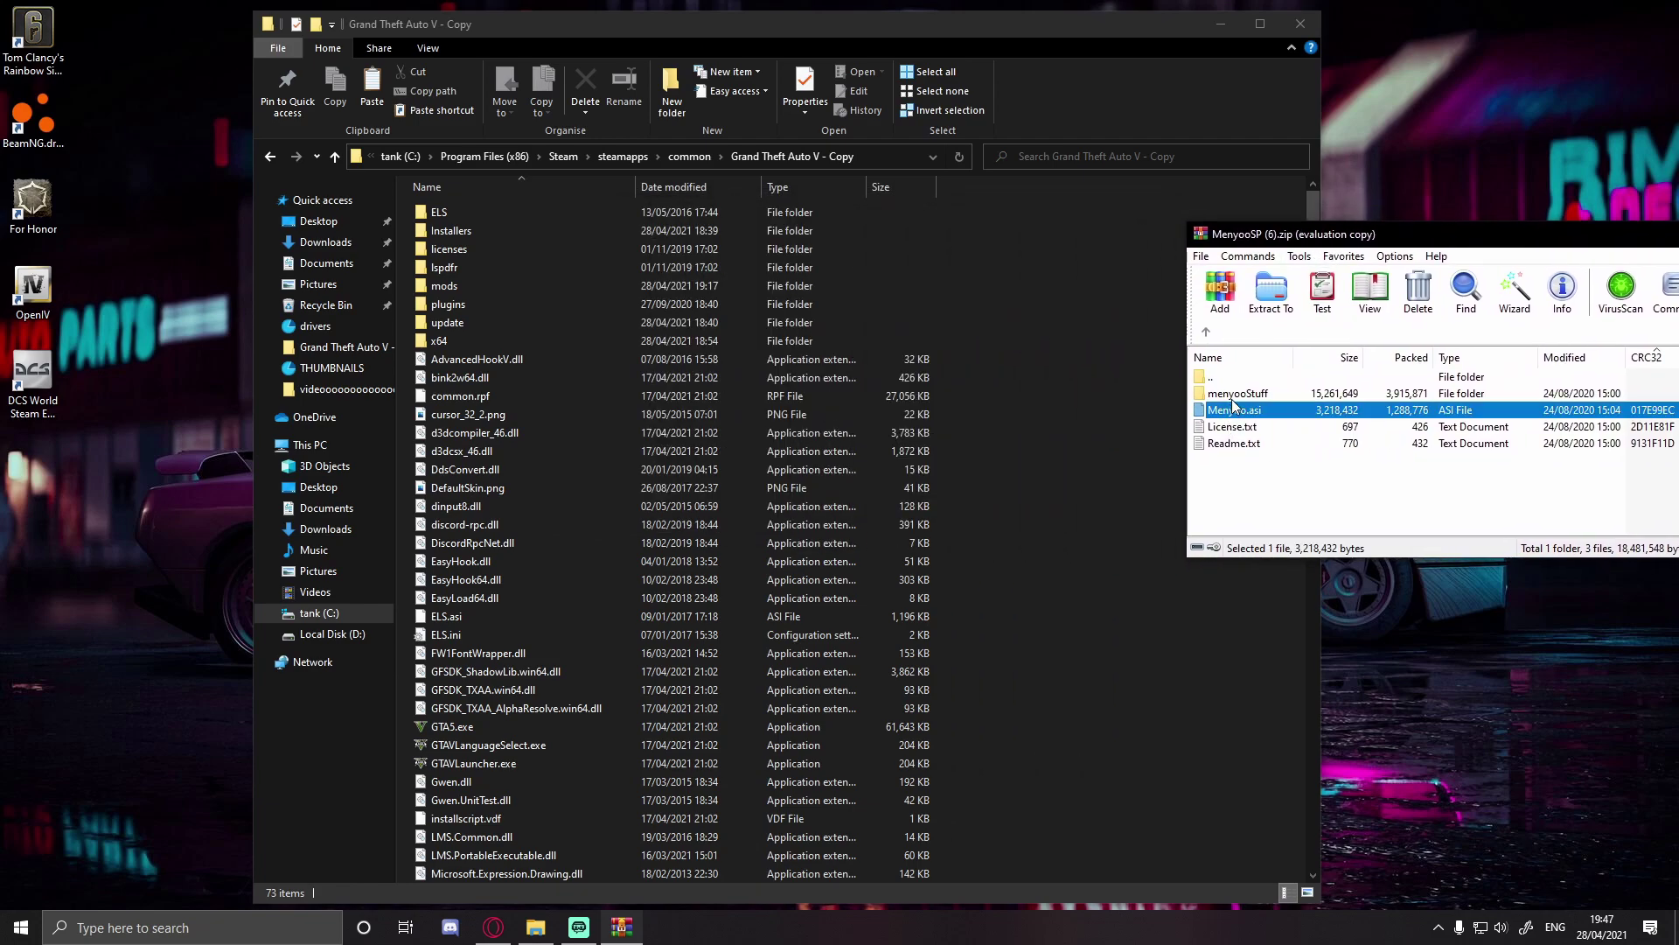
{"action": "left_click", "coordinate": [1237, 394], "text": "shift"}
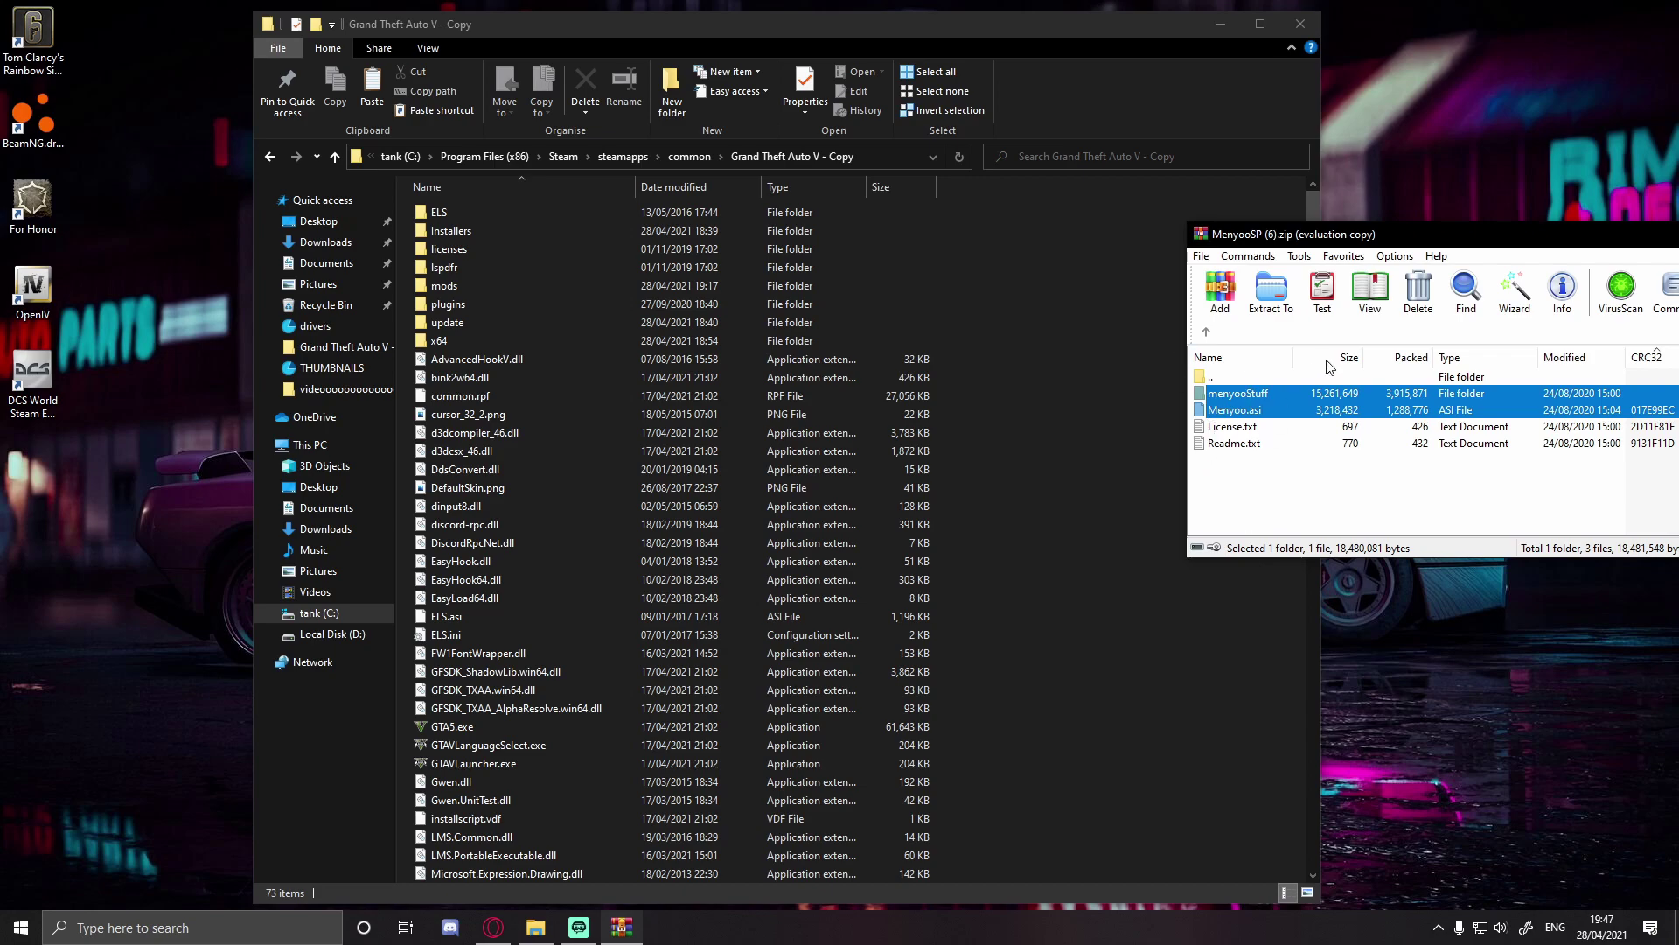
{"action": "left_click_drag", "start_coordinate": [1289, 397], "coordinate": [1045, 441]}
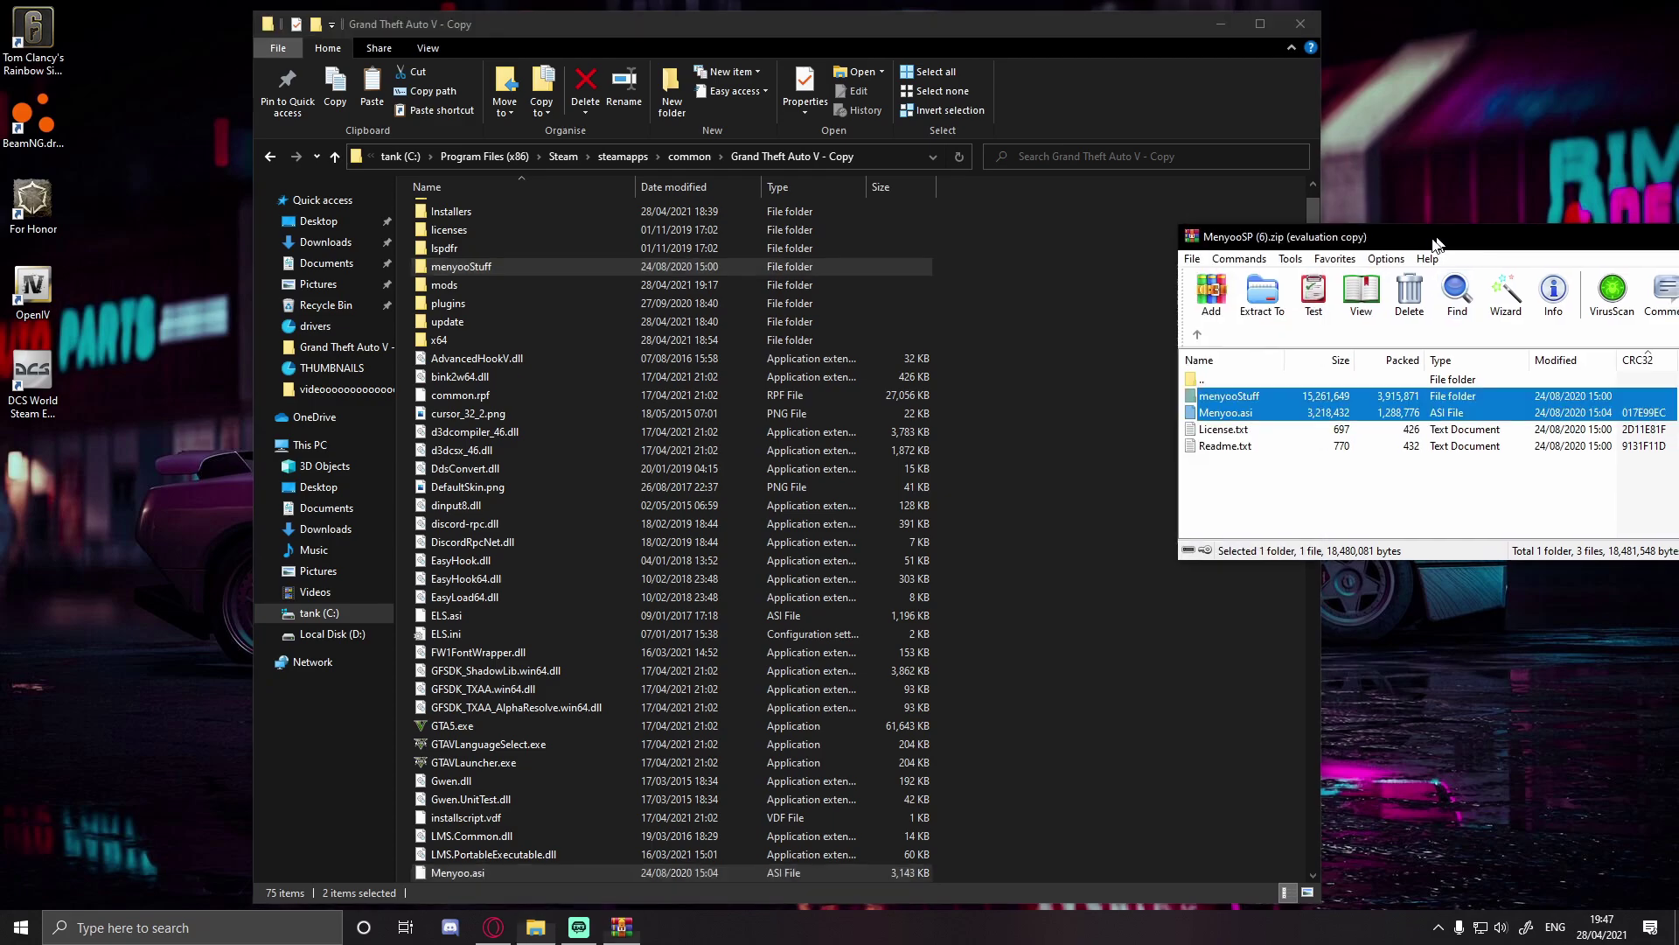
{"action": "left_click_drag", "start_coordinate": [1443, 234], "coordinate": [1231, 317]}
{"action": "left_click", "coordinate": [1260, 318]}
Step: Switch to Opera, search the web for "rage plugin hook" in a new tab and open the official RAGE Plugin Hook site
{"action": "key", "text": "alt+Tab"}
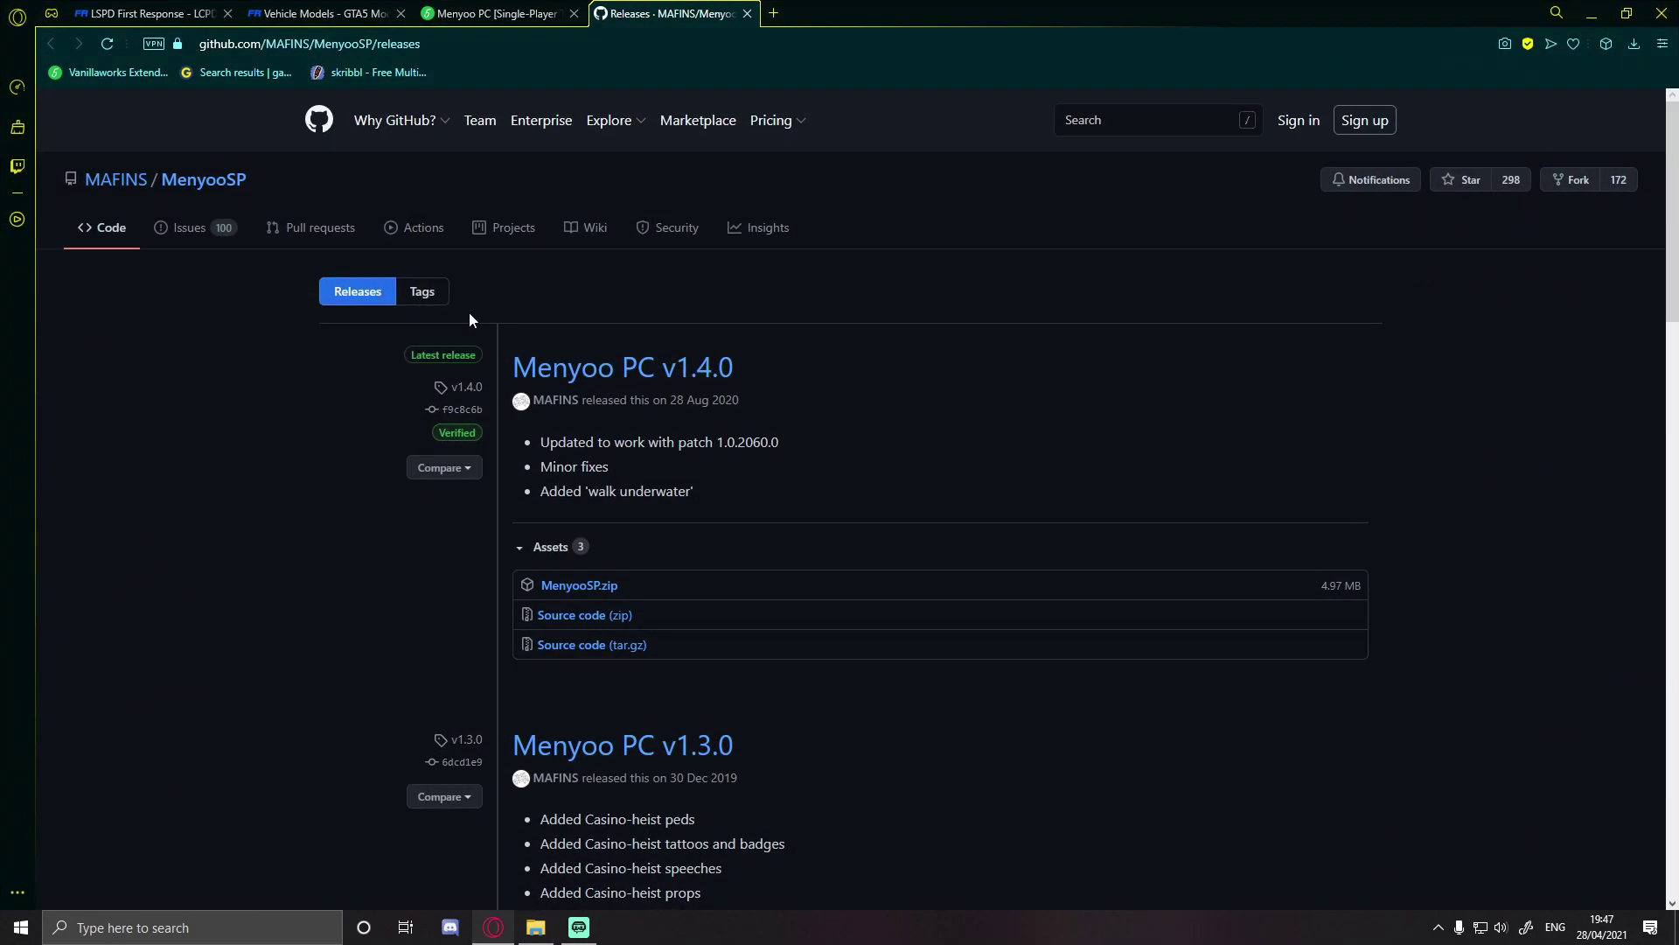
{"action": "left_click", "coordinate": [774, 13]}
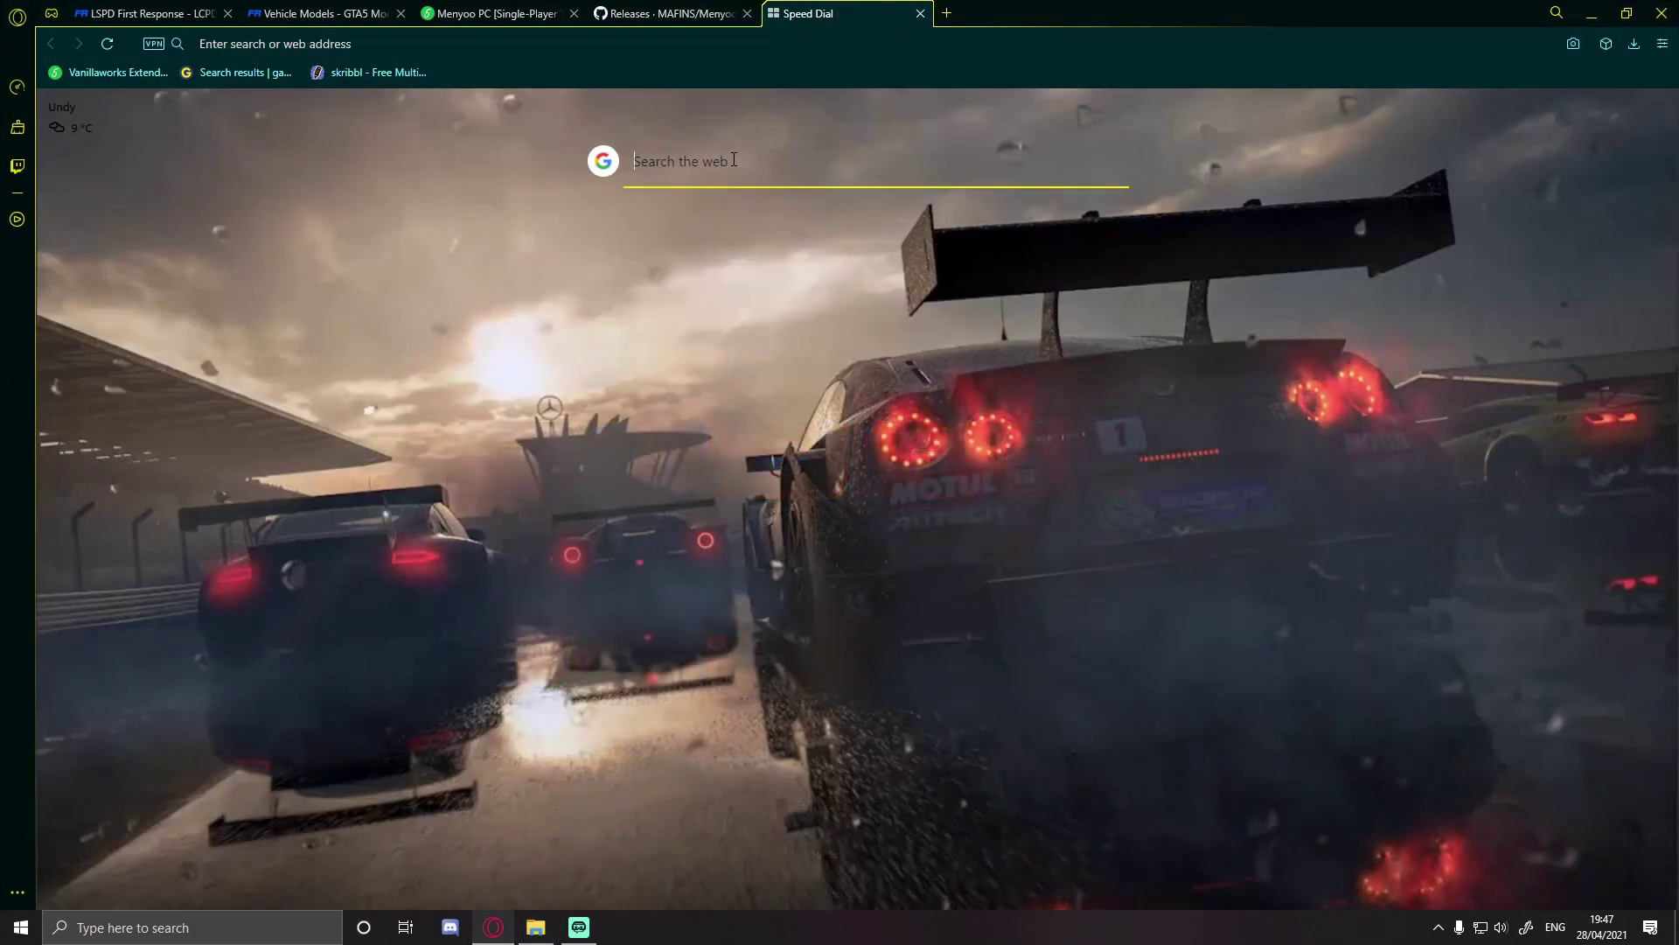
{"action": "type", "text": "t"}
{"action": "key", "text": "BackSpace"}
{"action": "type", "text": "rage "}
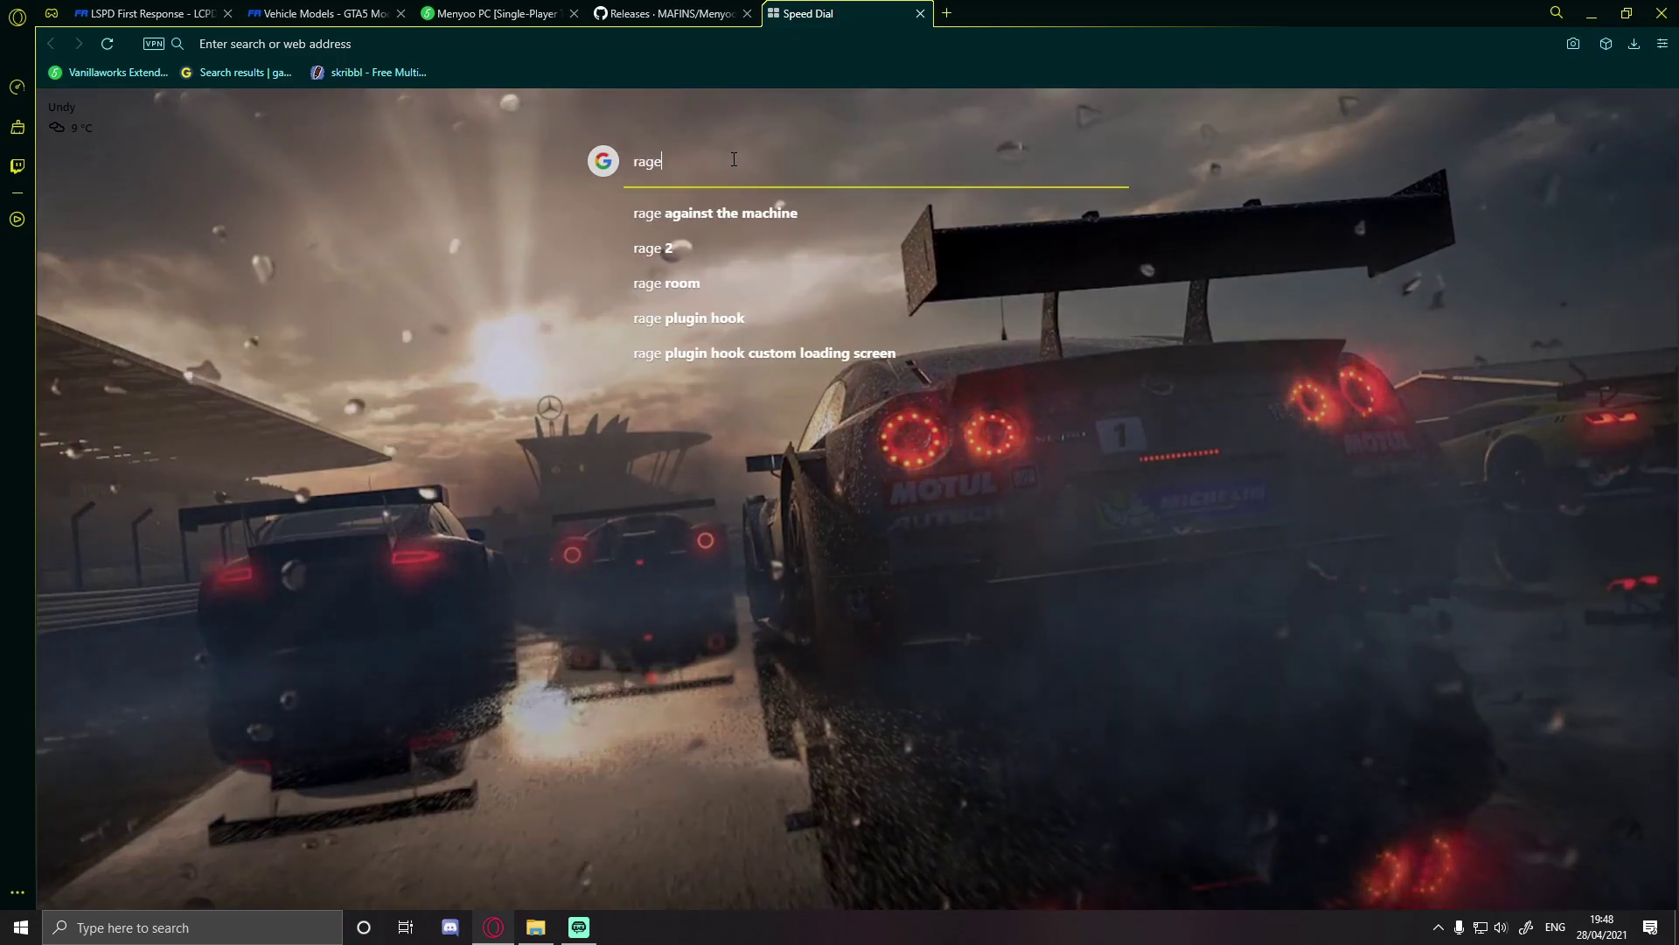
{"action": "type", "text": "pl"}
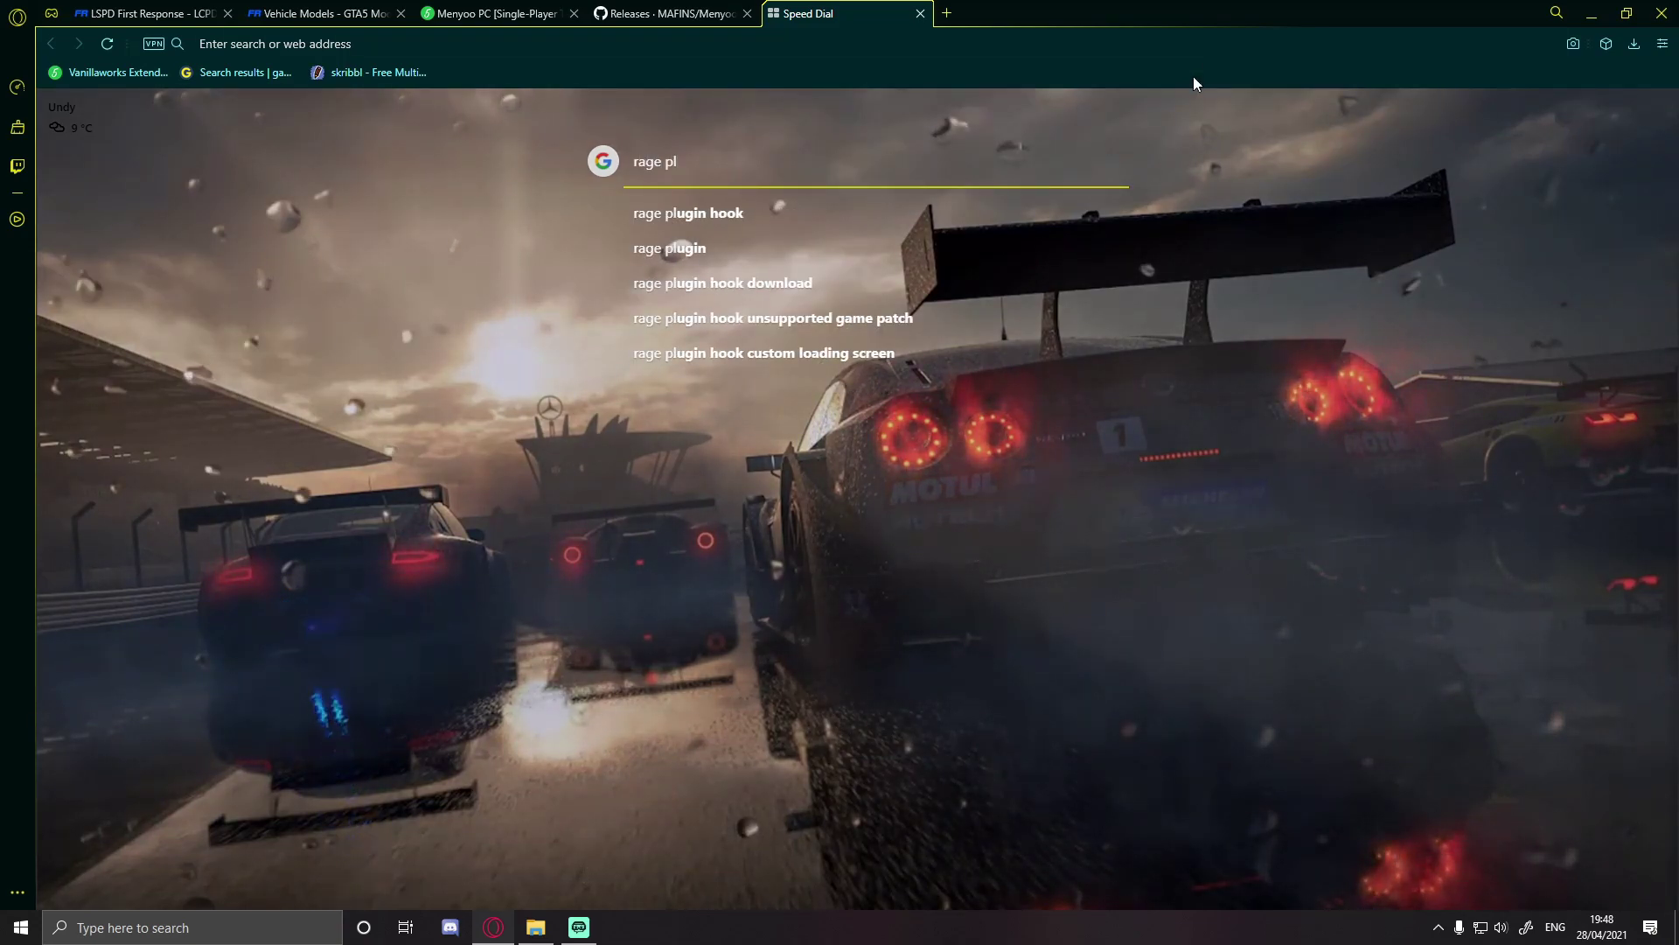
{"action": "left_click", "coordinate": [757, 212]}
{"action": "left_click_drag", "start_coordinate": [281, 300], "coordinate": [307, 299]}
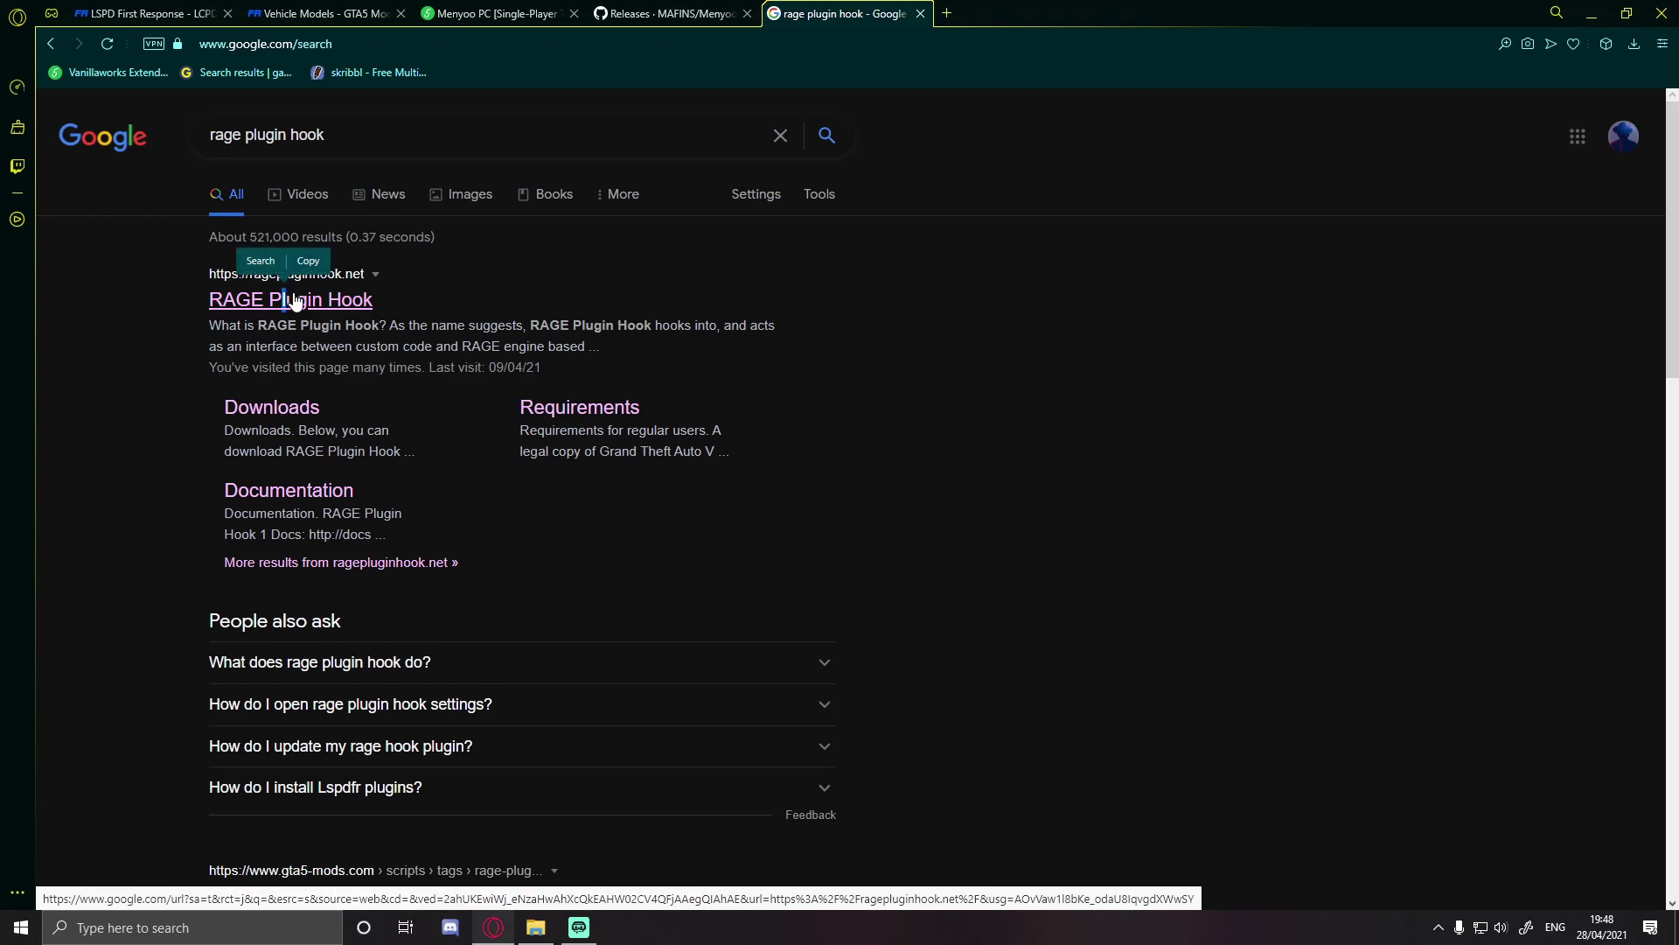
{"action": "left_click", "coordinate": [312, 301]}
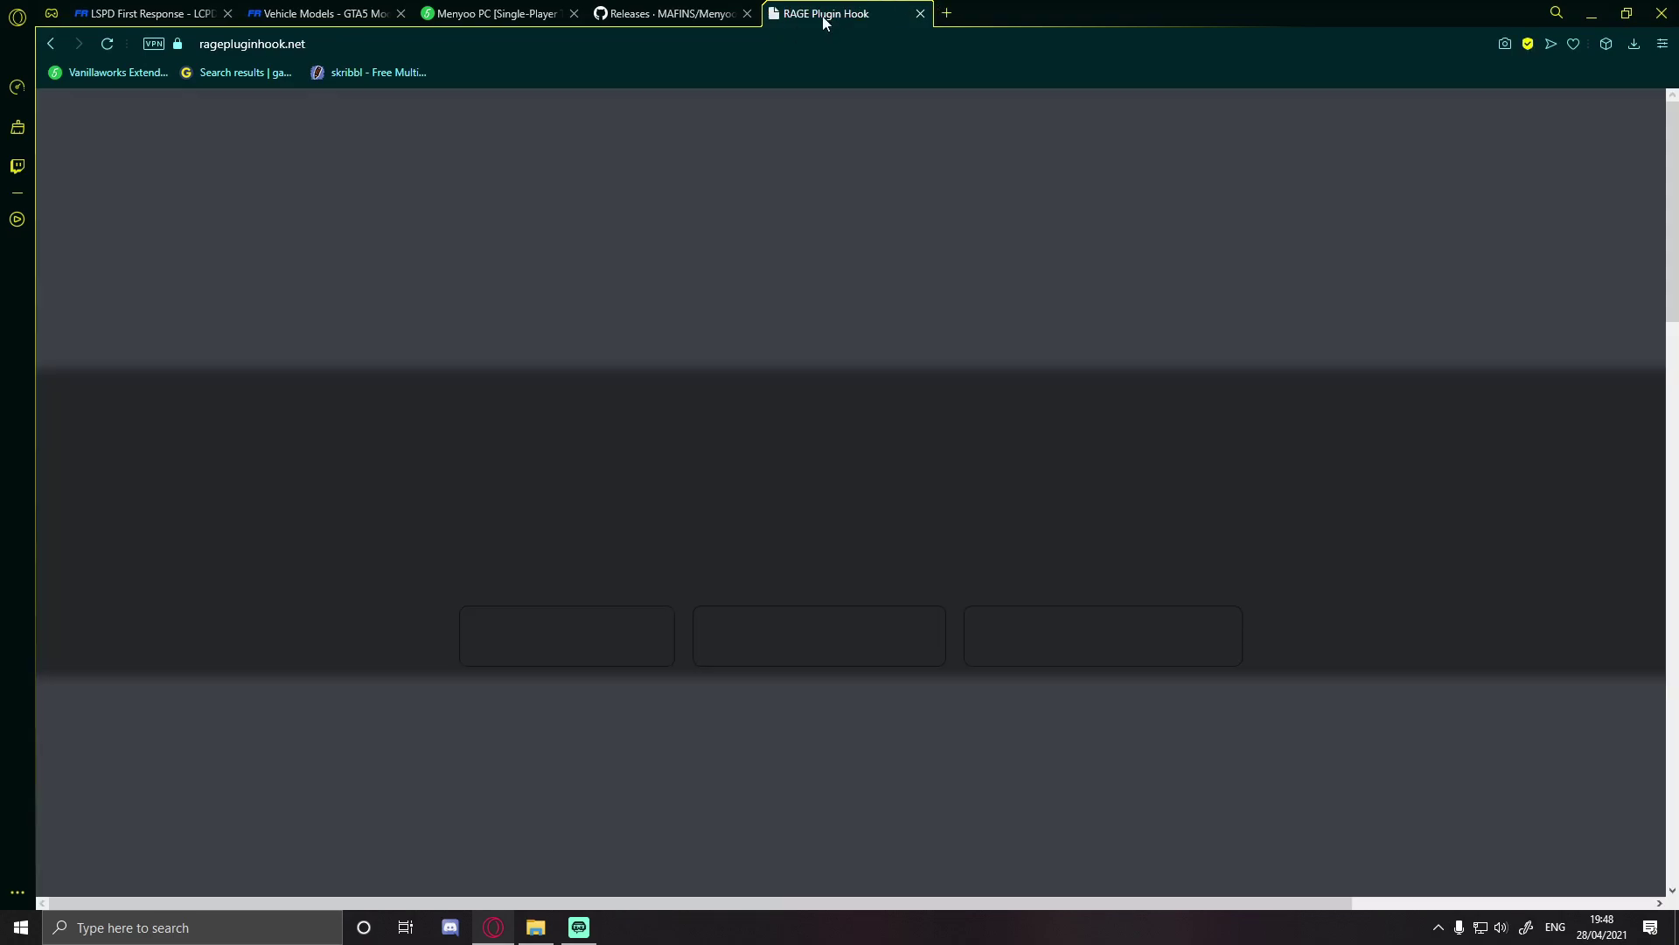
Step: Close the GitHub releases page and download RAGE Plugin Hook 1.86.1288.16169 for Grand Theft Auto V (Legacy)
{"action": "left_click", "coordinate": [747, 13]}
{"action": "scroll", "coordinate": [810, 458], "scroll_direction": "down", "scroll_amount": 5}
{"action": "scroll", "coordinate": [810, 458], "scroll_direction": "up", "scroll_amount": 3}
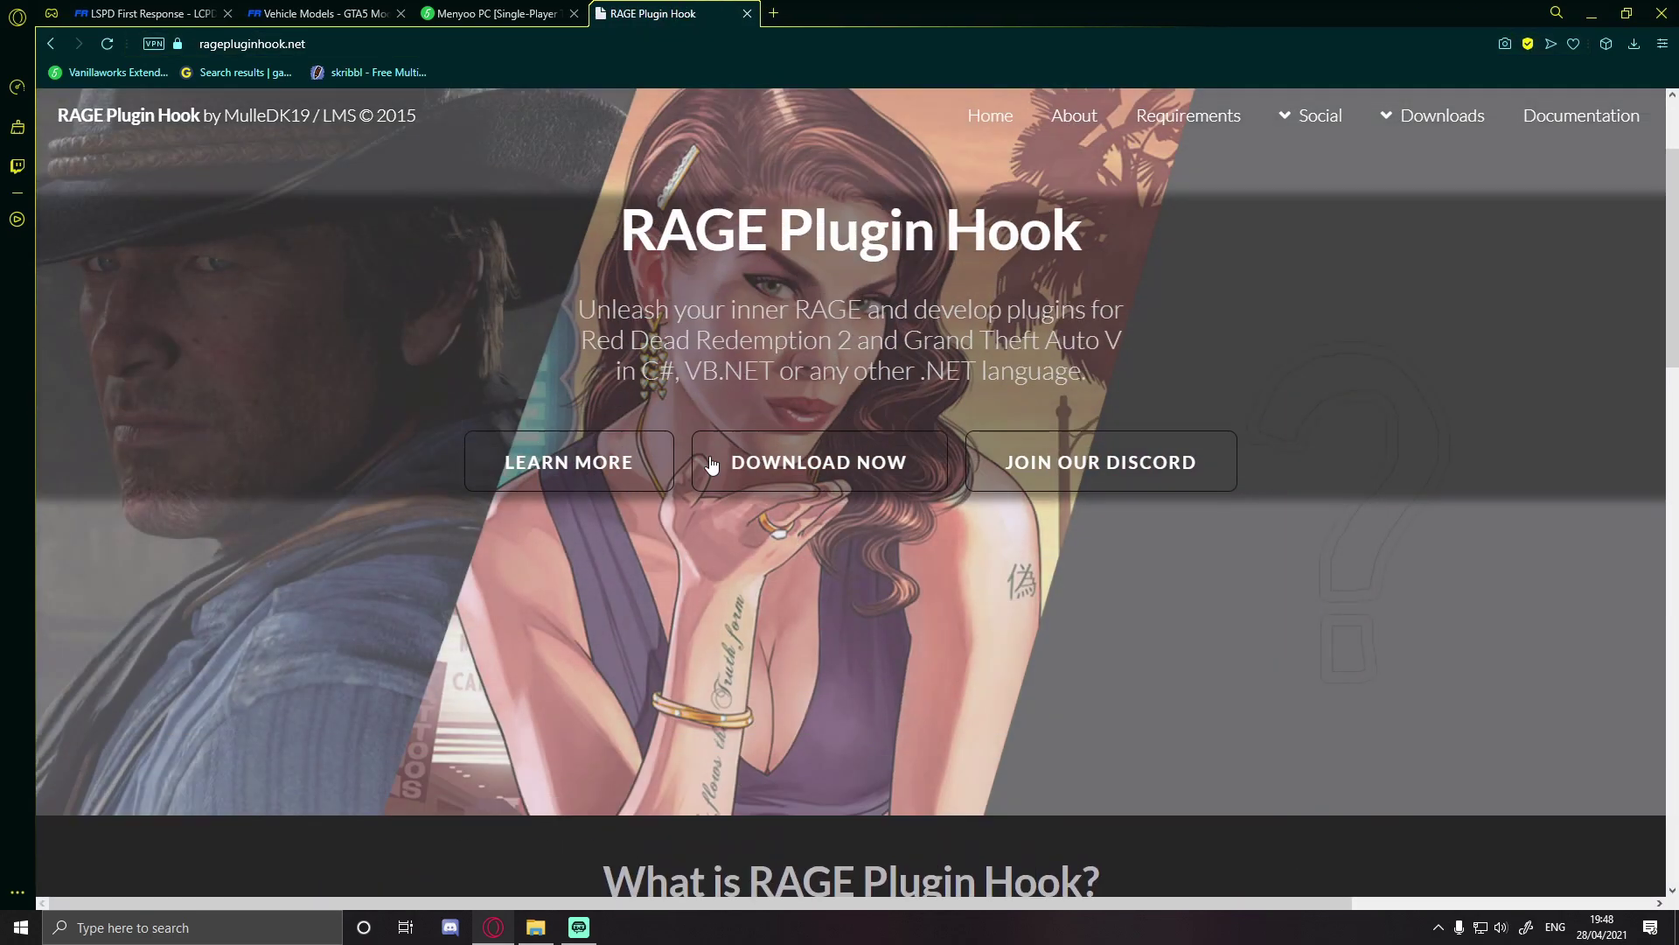
{"action": "left_click", "coordinate": [812, 479]}
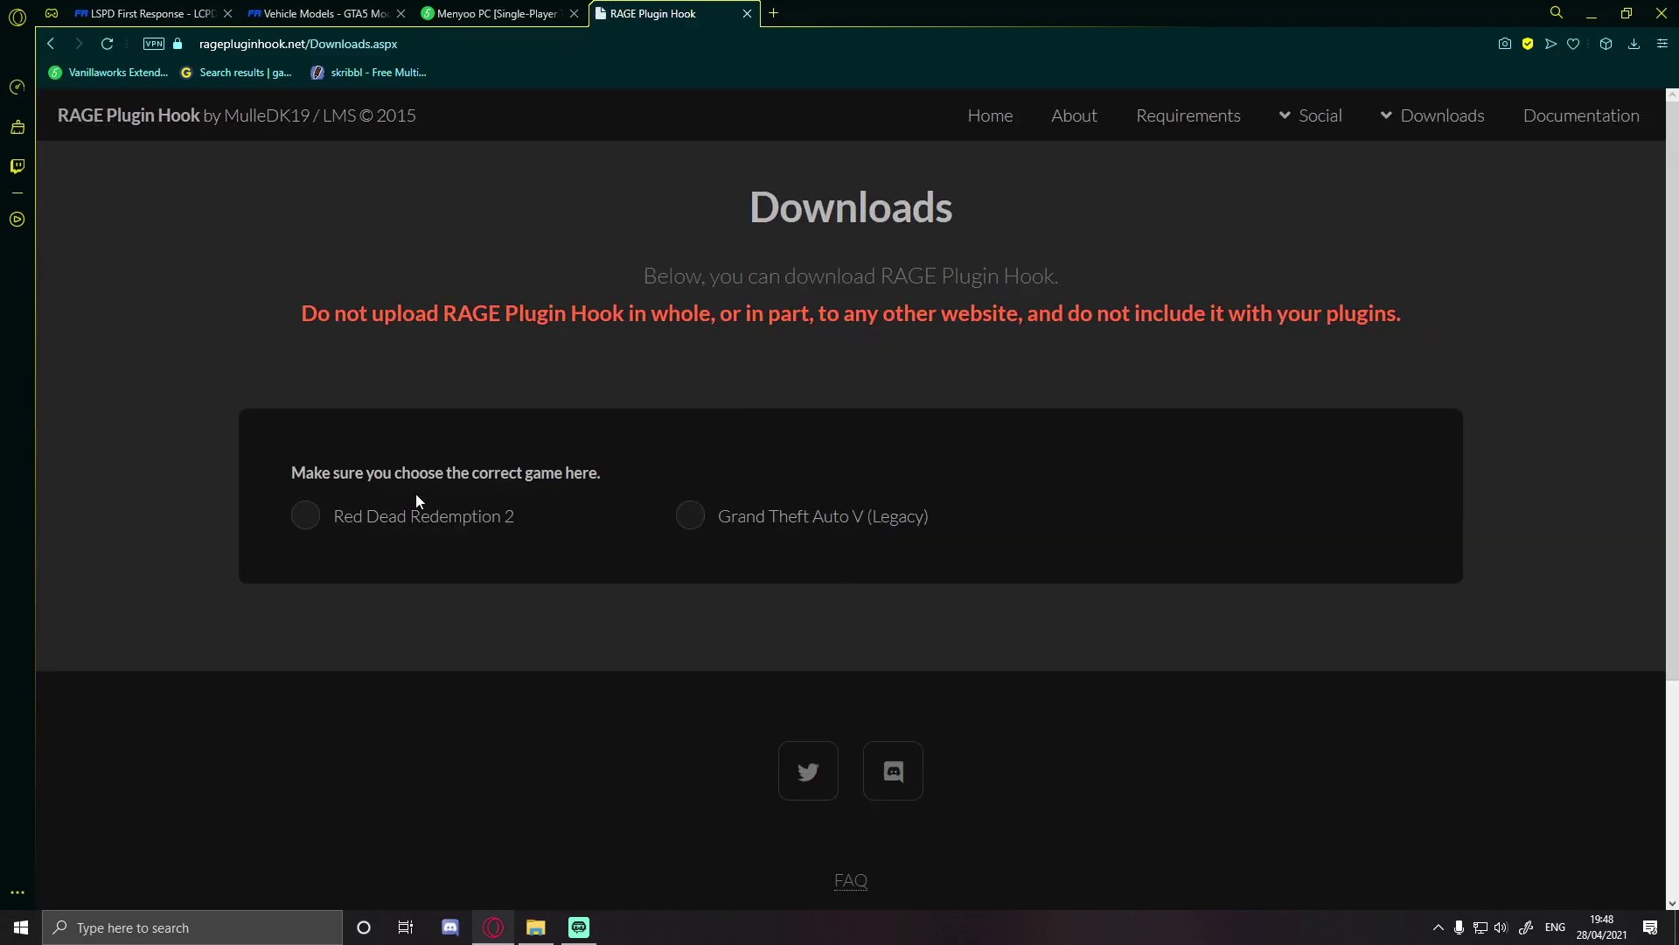
{"action": "left_click", "coordinate": [690, 521]}
{"action": "scroll", "coordinate": [458, 411], "scroll_direction": "down", "scroll_amount": 5}
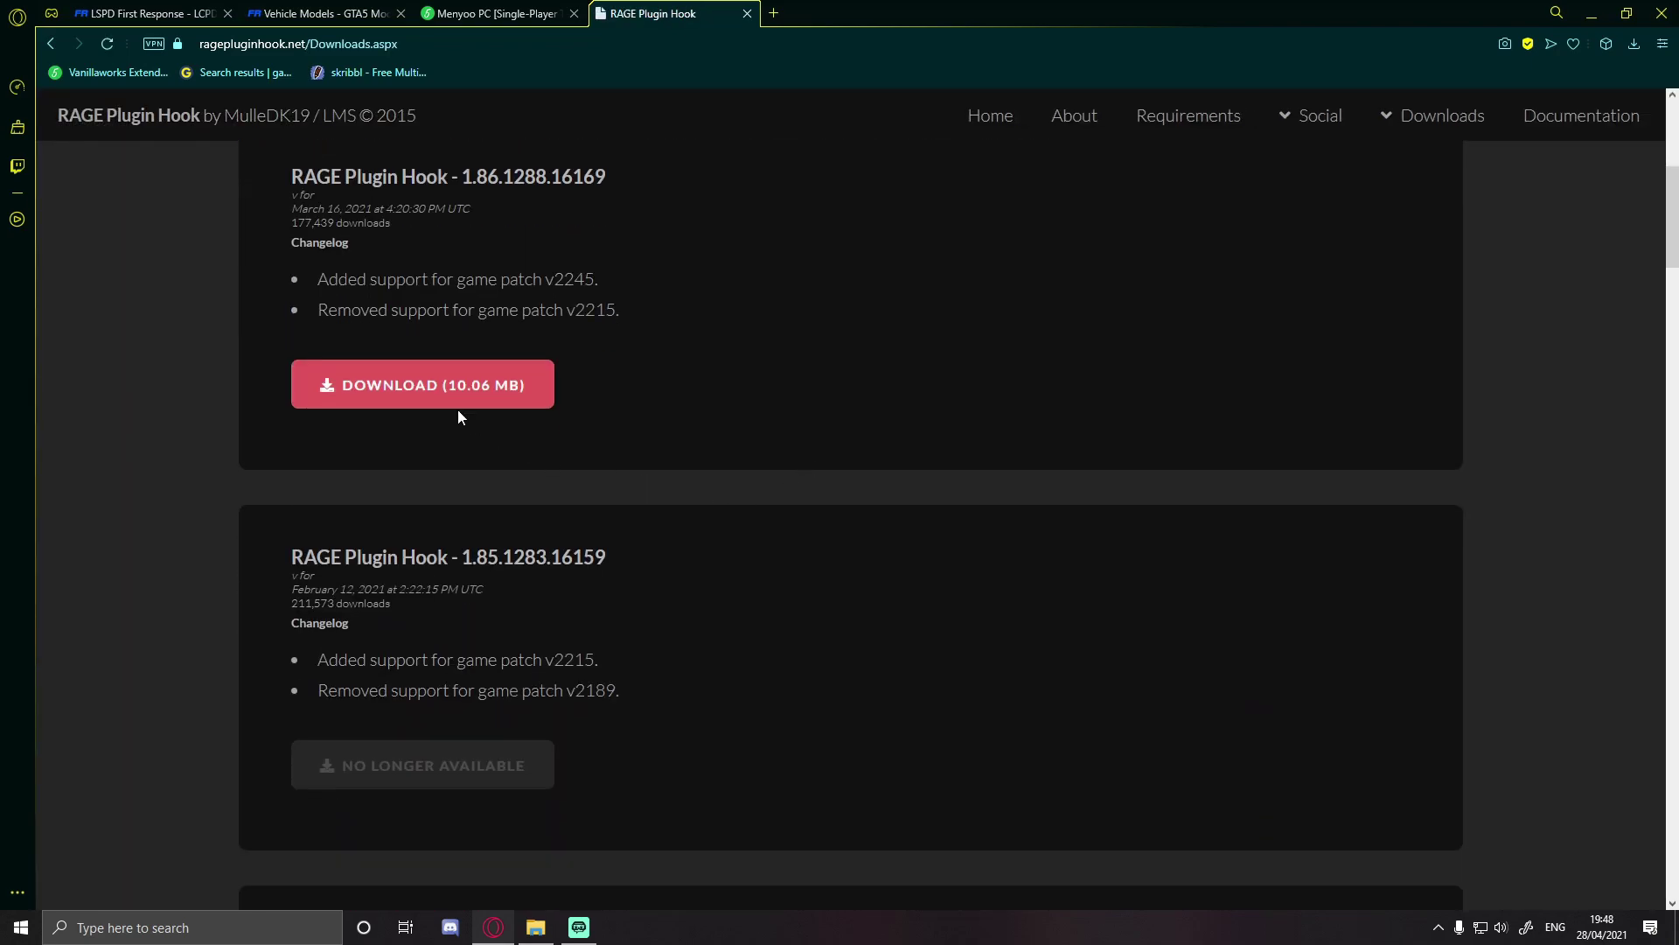
{"action": "scroll", "coordinate": [472, 385], "scroll_direction": "up", "scroll_amount": 2}
{"action": "left_click", "coordinate": [502, 549]}
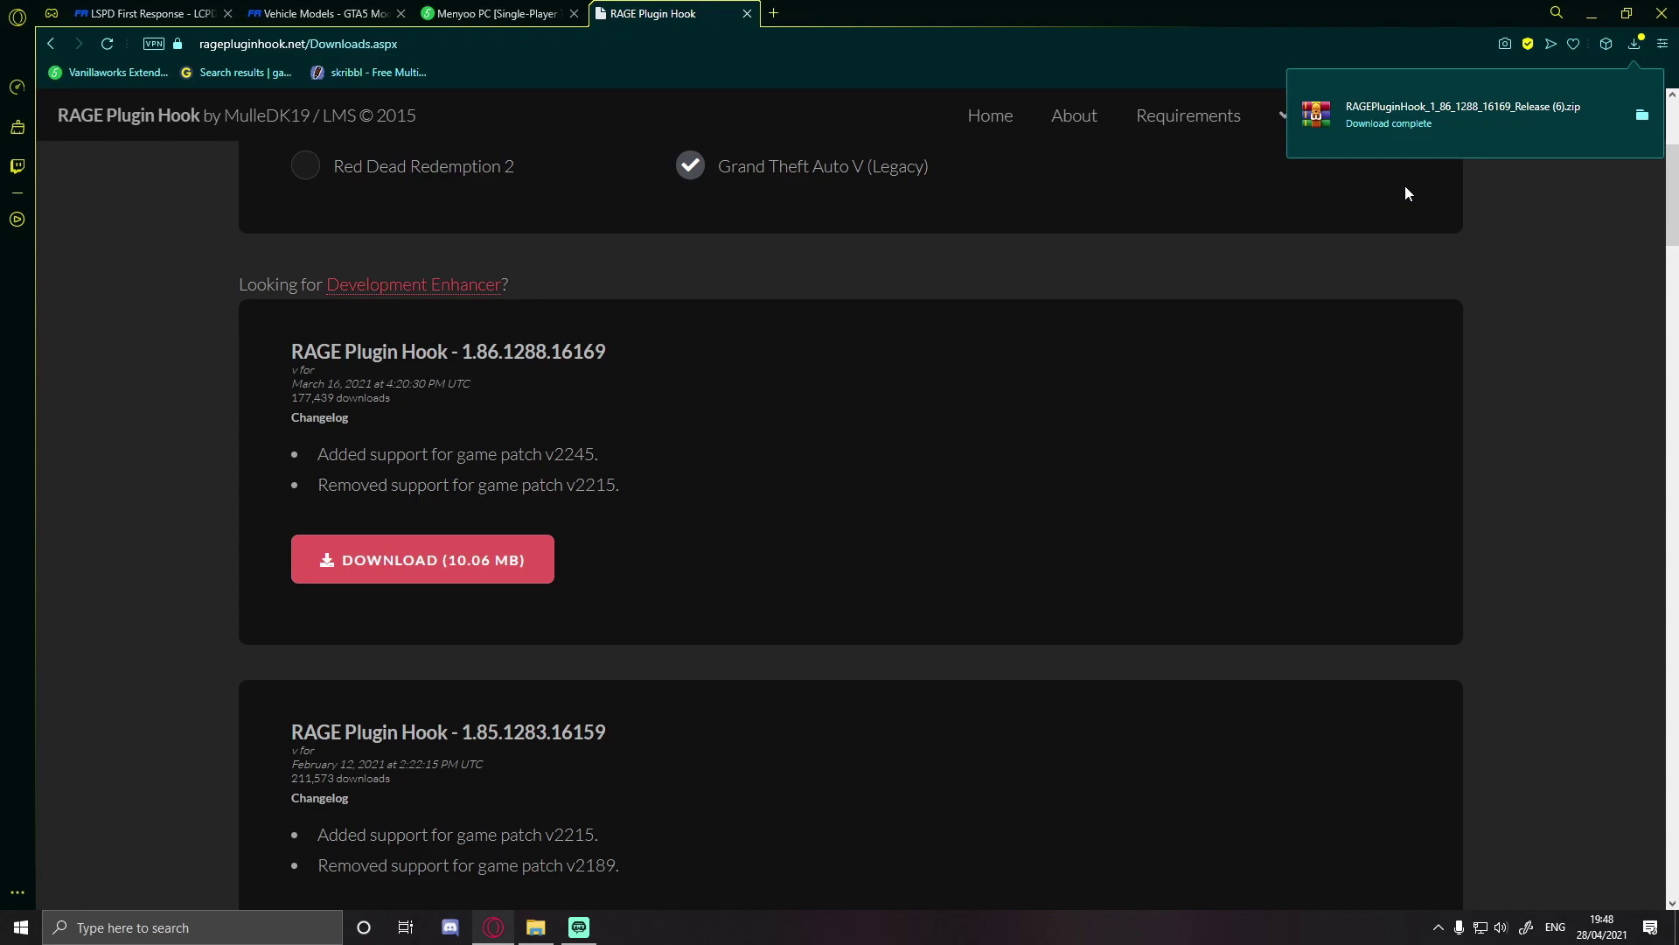
Step: Open the downloaded RAGE Plugin Hook archive, dismiss the WinRAR expiry notice and review the archive's contents
{"action": "left_click", "coordinate": [1581, 133]}
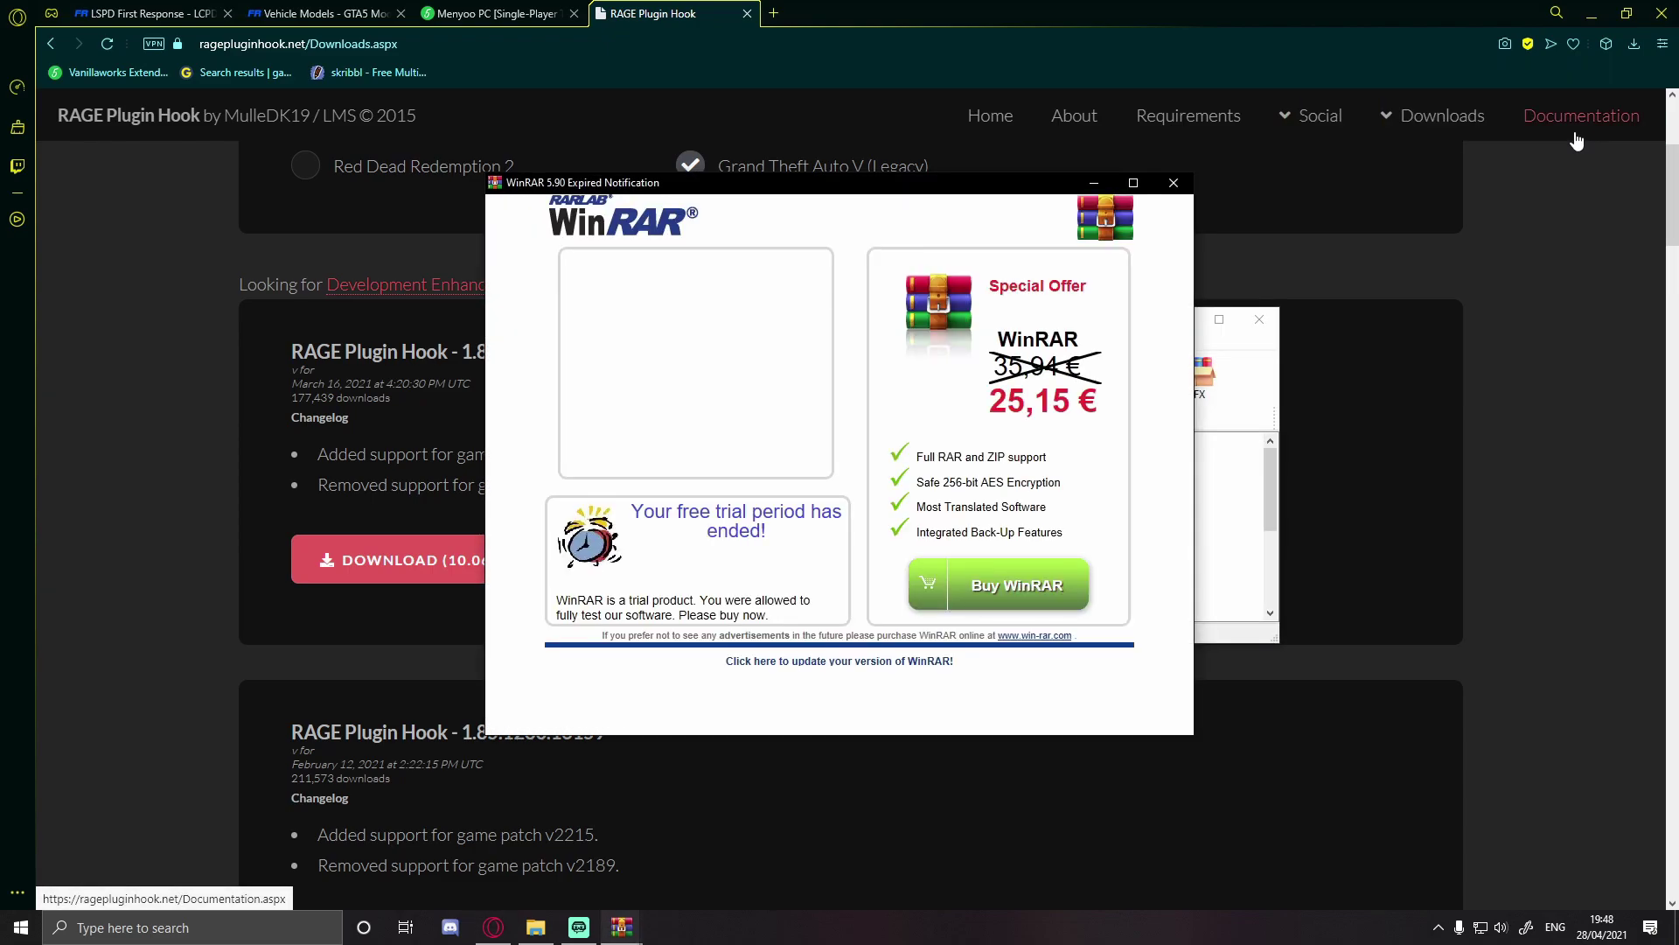
{"action": "left_click", "coordinate": [1174, 184]}
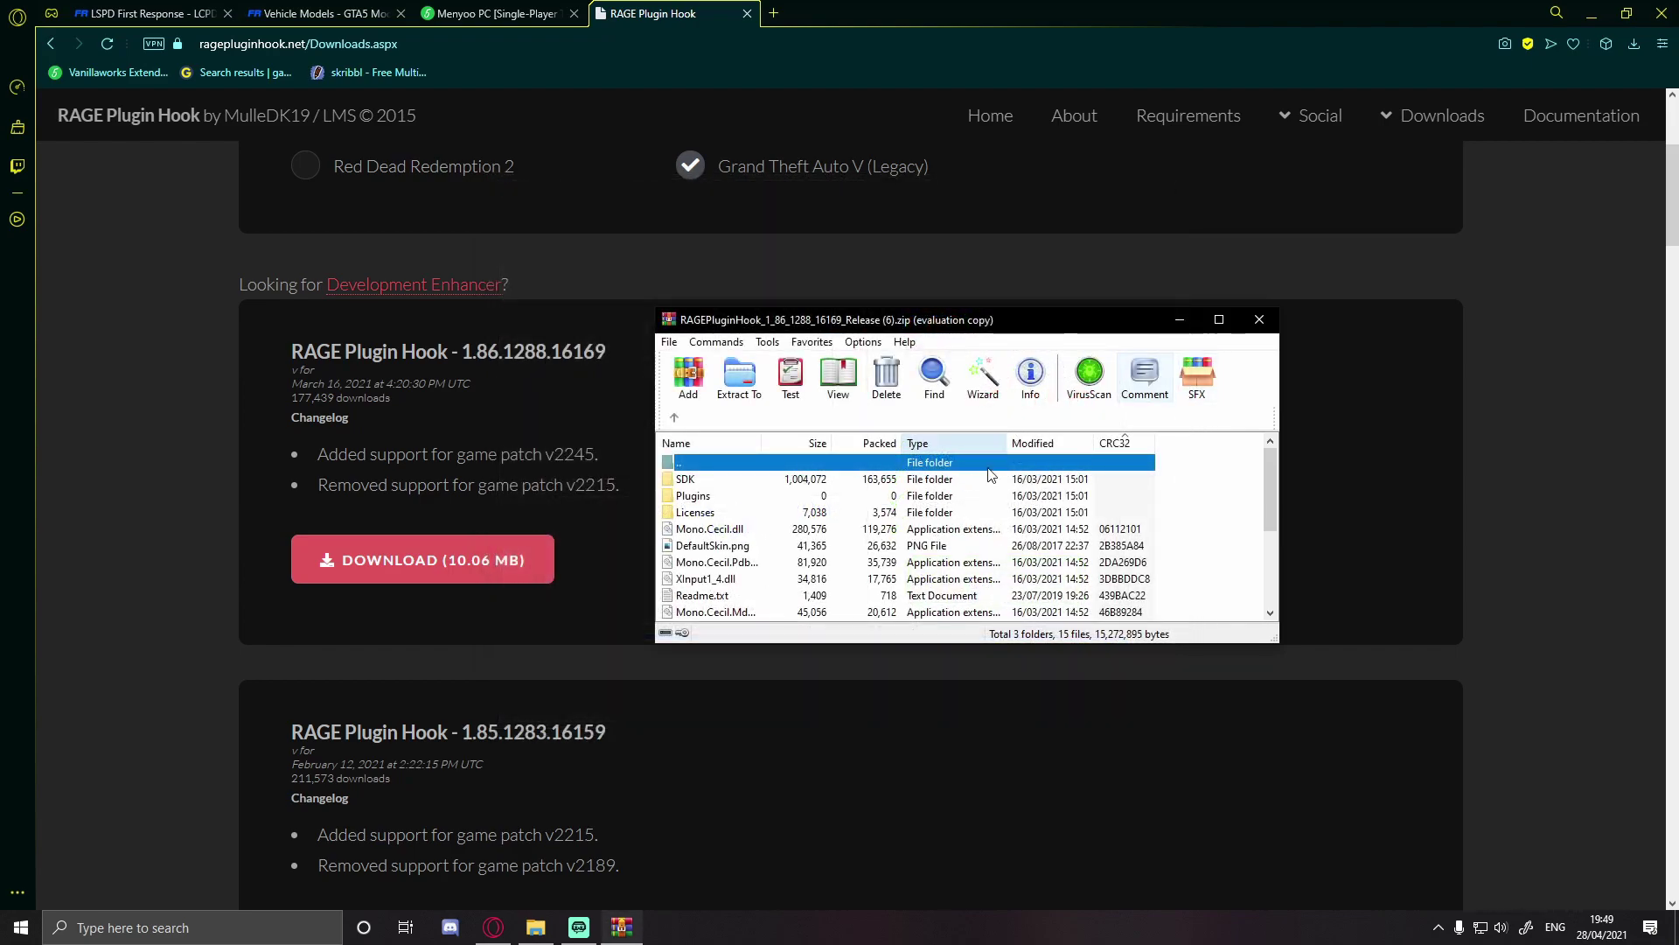
{"action": "left_click", "coordinate": [1126, 513]}
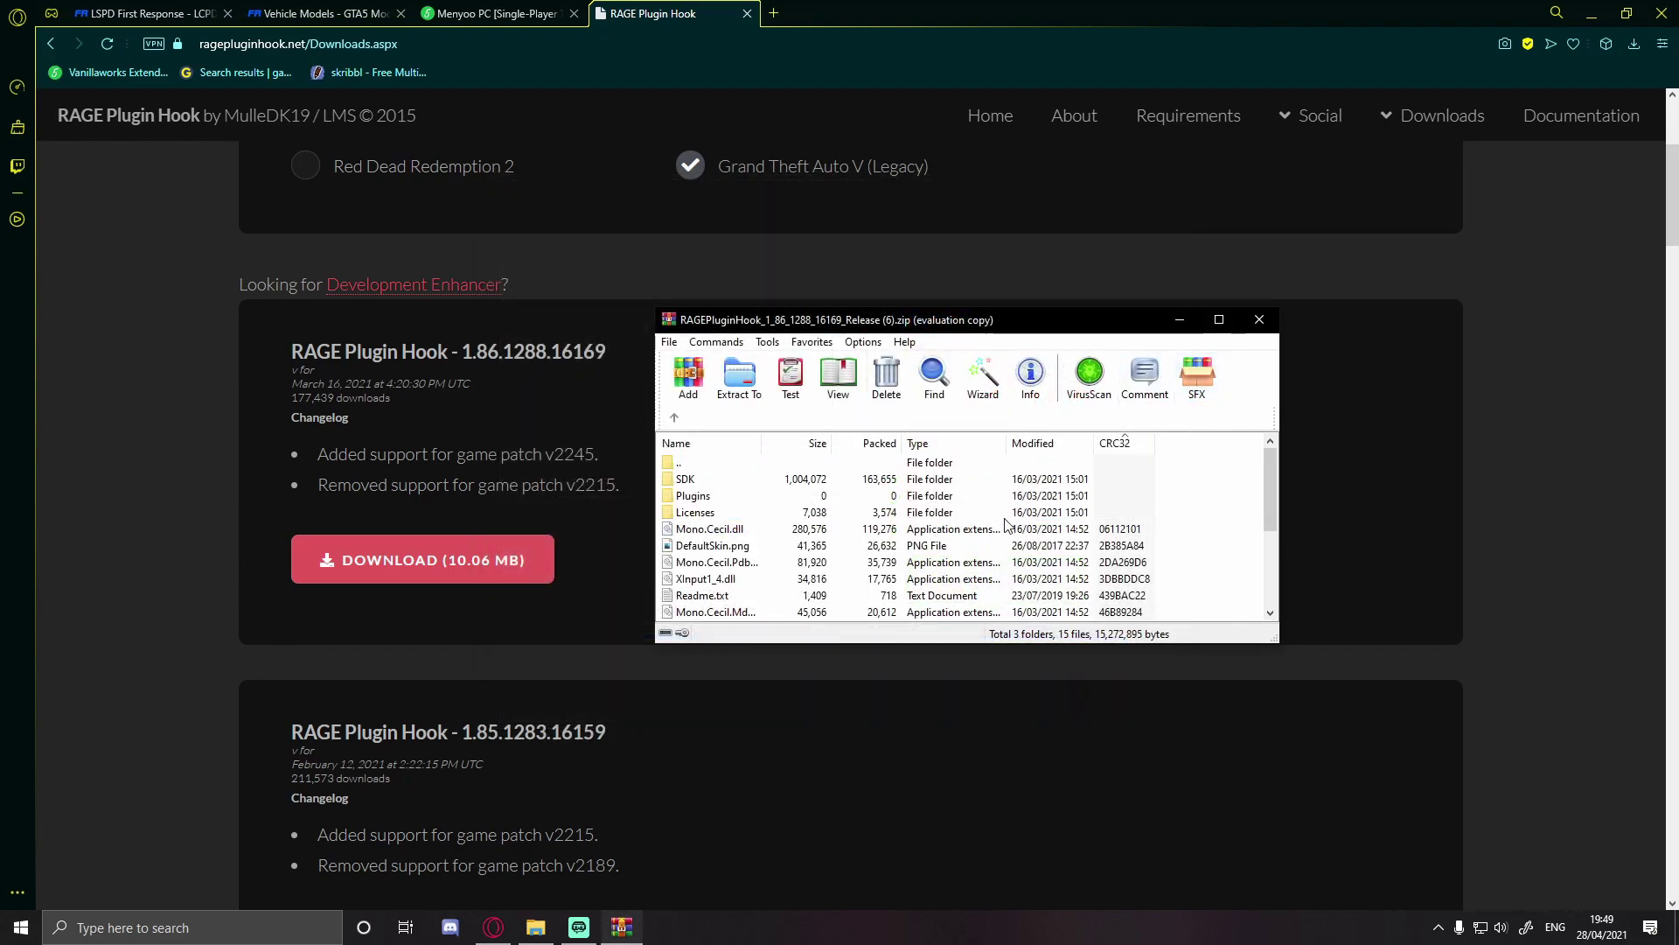
{"action": "scroll", "coordinate": [1093, 586], "scroll_direction": "down", "scroll_amount": 3}
{"action": "scroll", "coordinate": [1537, 113], "scroll_direction": "up", "scroll_amount": 1}
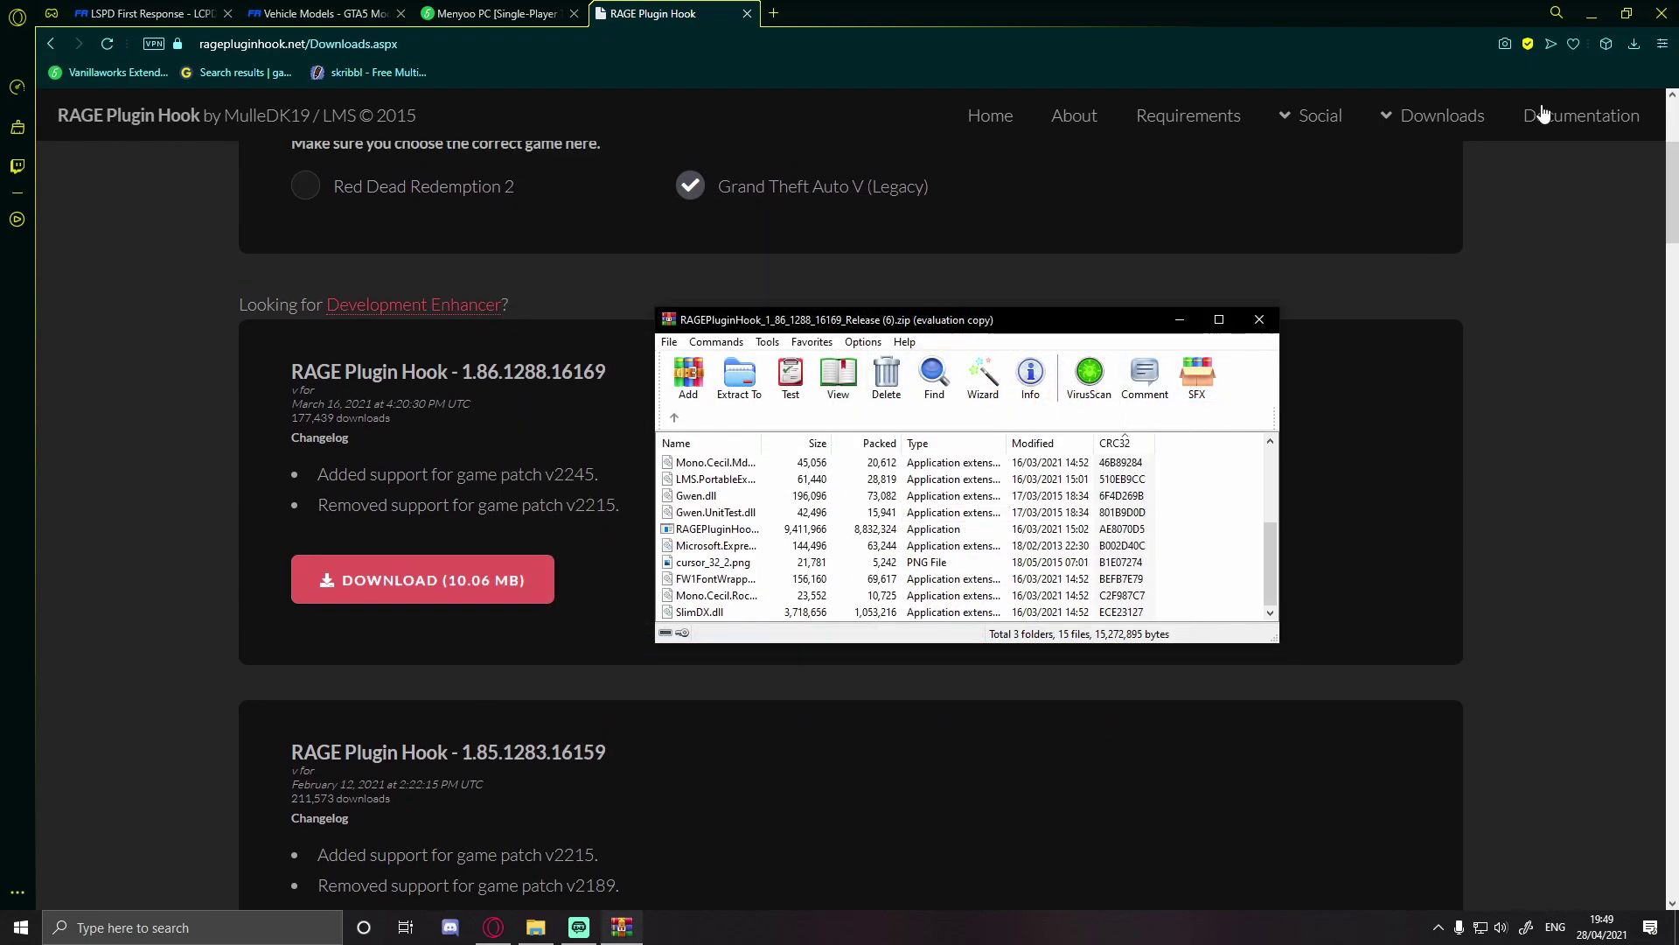
Step: Copy everything except the SDK and Licenses folders from the archive into the Grand Theft Auto V - Copy folder, replacing existing files, and close the archive
{"action": "left_click", "coordinate": [1597, 14]}
{"action": "left_click", "coordinate": [1597, 13]}
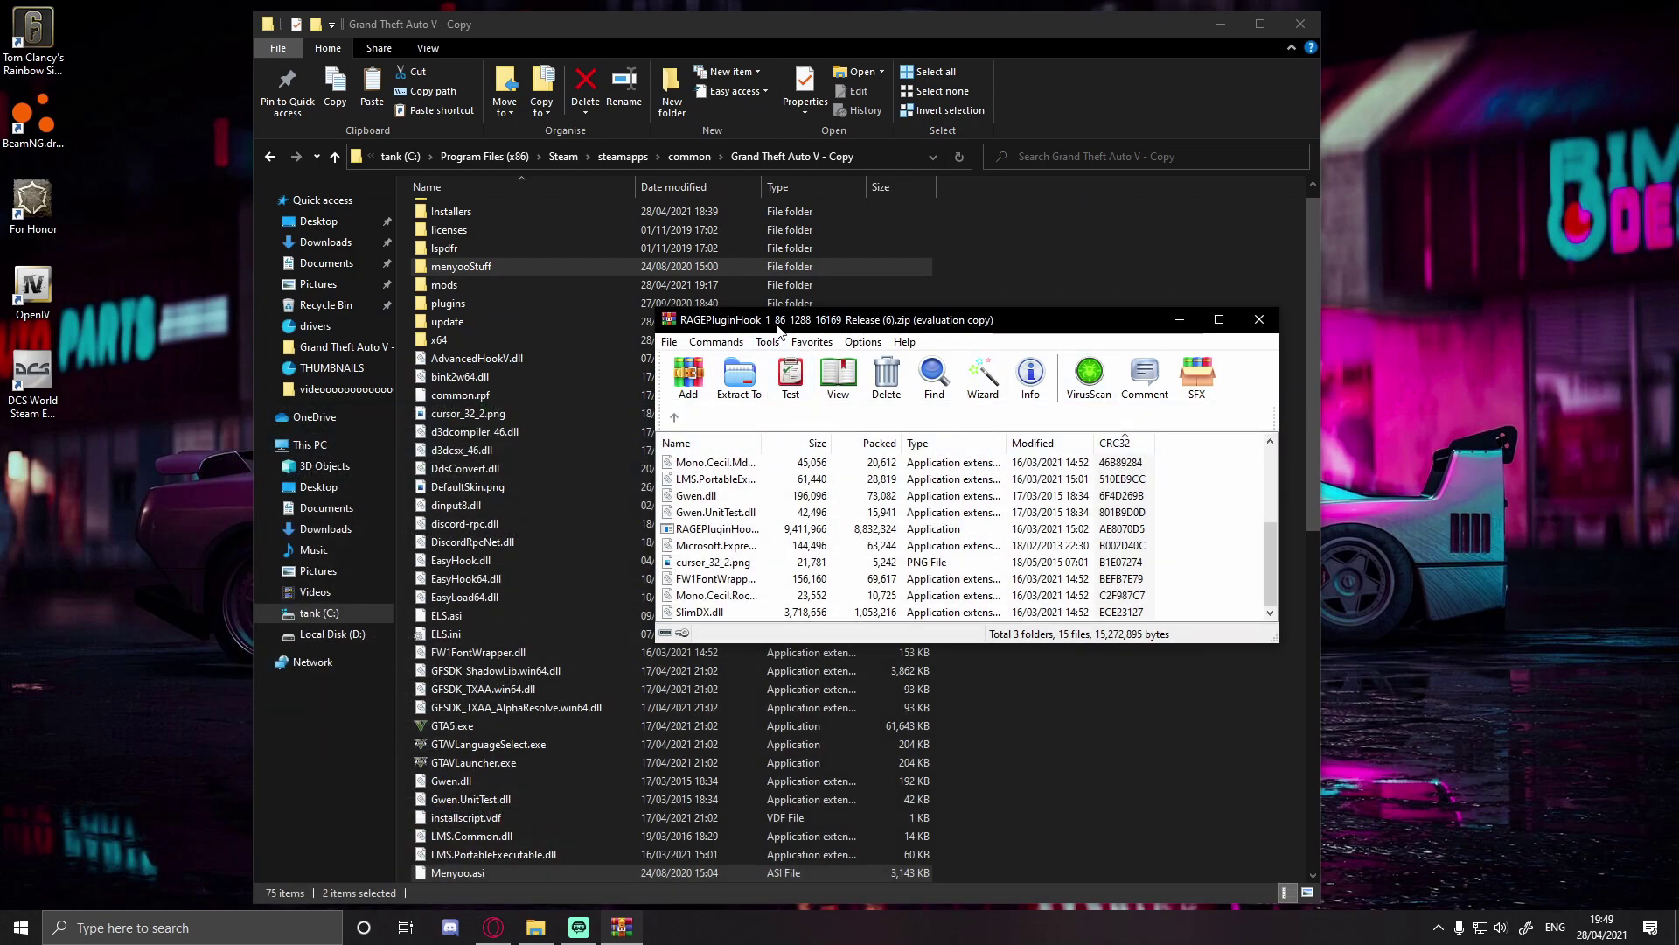
{"action": "left_click_drag", "start_coordinate": [778, 325], "coordinate": [1207, 223]}
{"action": "scroll", "coordinate": [1353, 392], "scroll_direction": "up", "scroll_amount": 3}
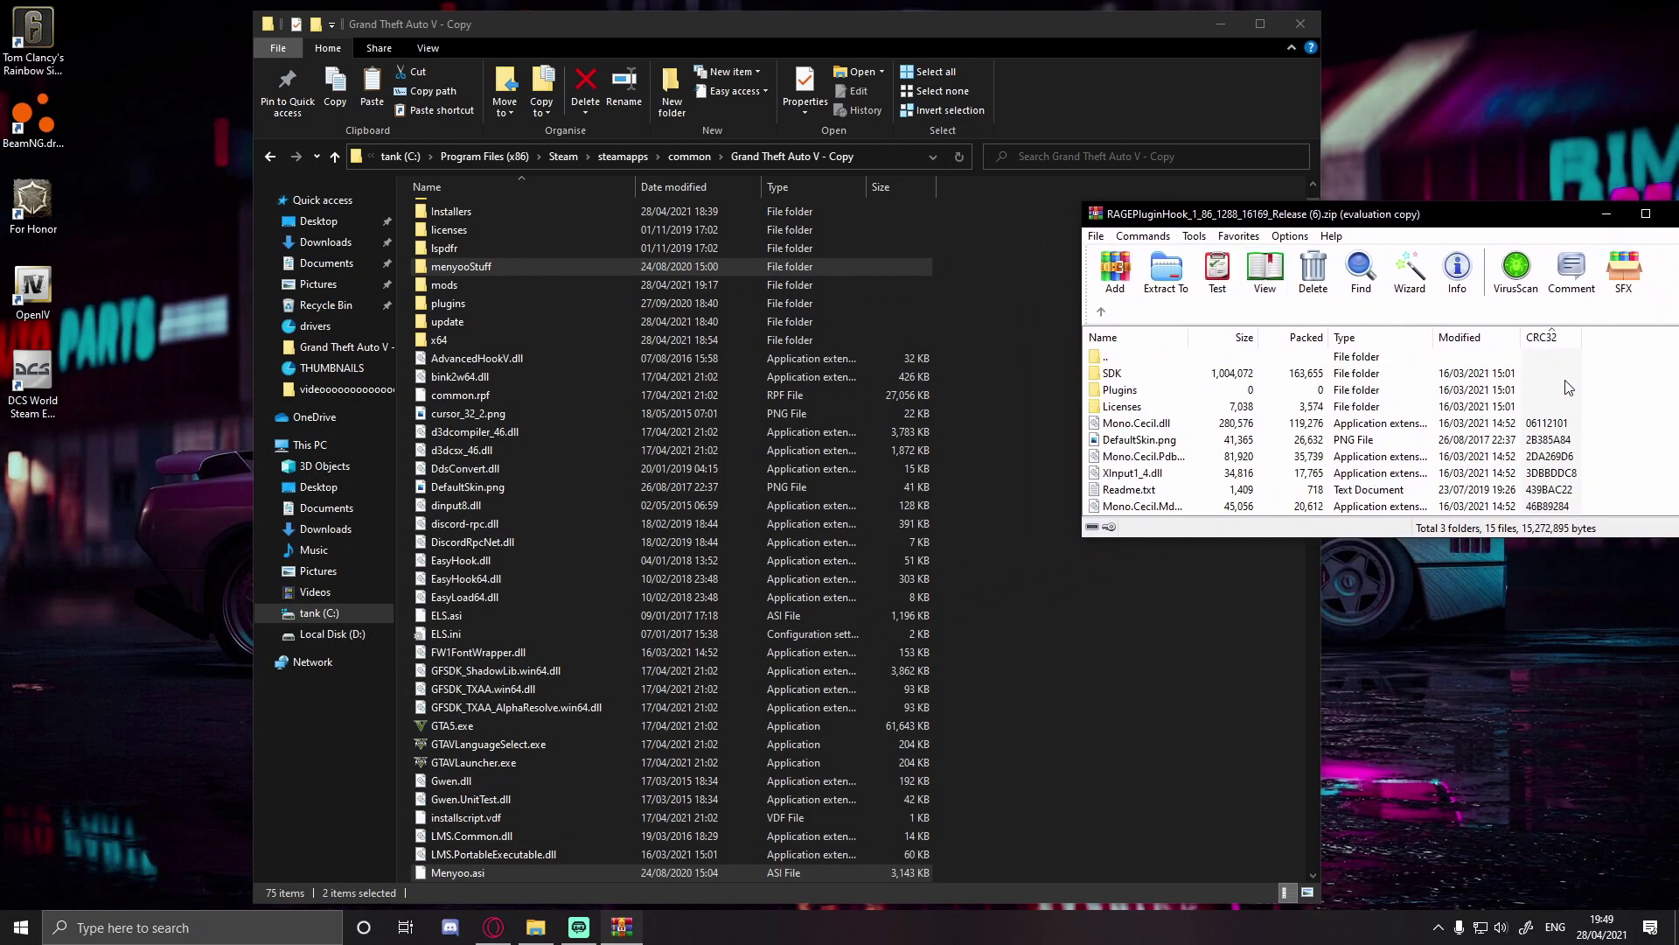
{"action": "left_click_drag", "start_coordinate": [1606, 374], "coordinate": [1424, 549]}
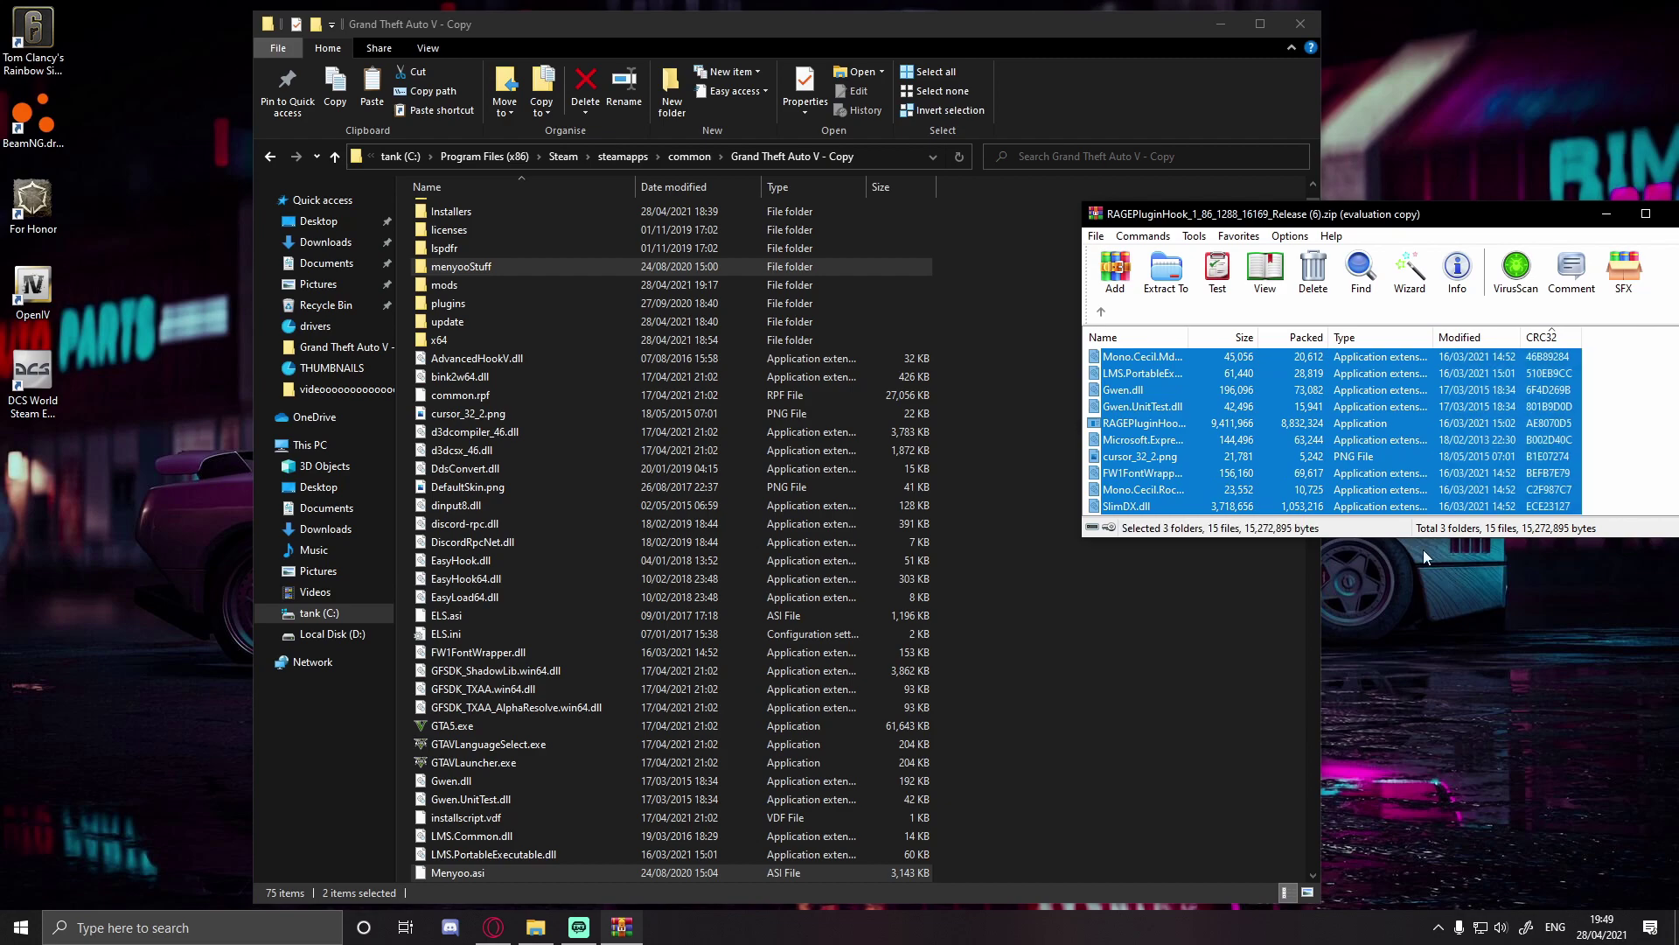
{"action": "scroll", "coordinate": [1232, 459], "scroll_direction": "up", "scroll_amount": 3}
{"action": "left_click", "coordinate": [1116, 407], "text": "ctrl"}
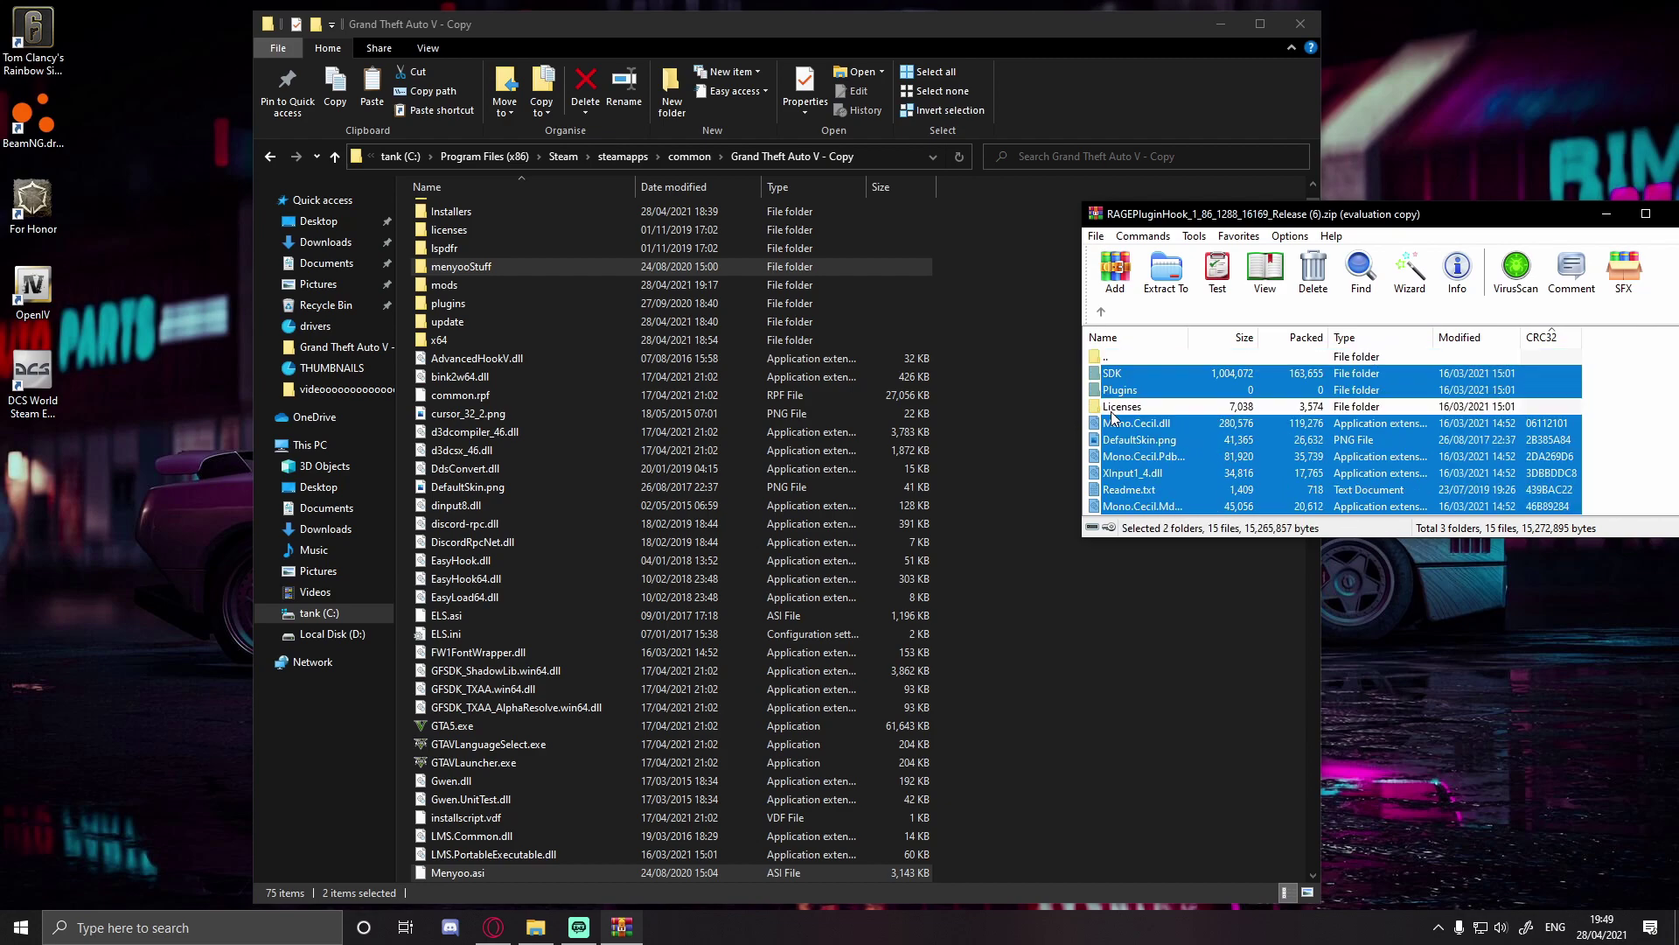
{"action": "left_click", "coordinate": [1130, 375], "text": "ctrl"}
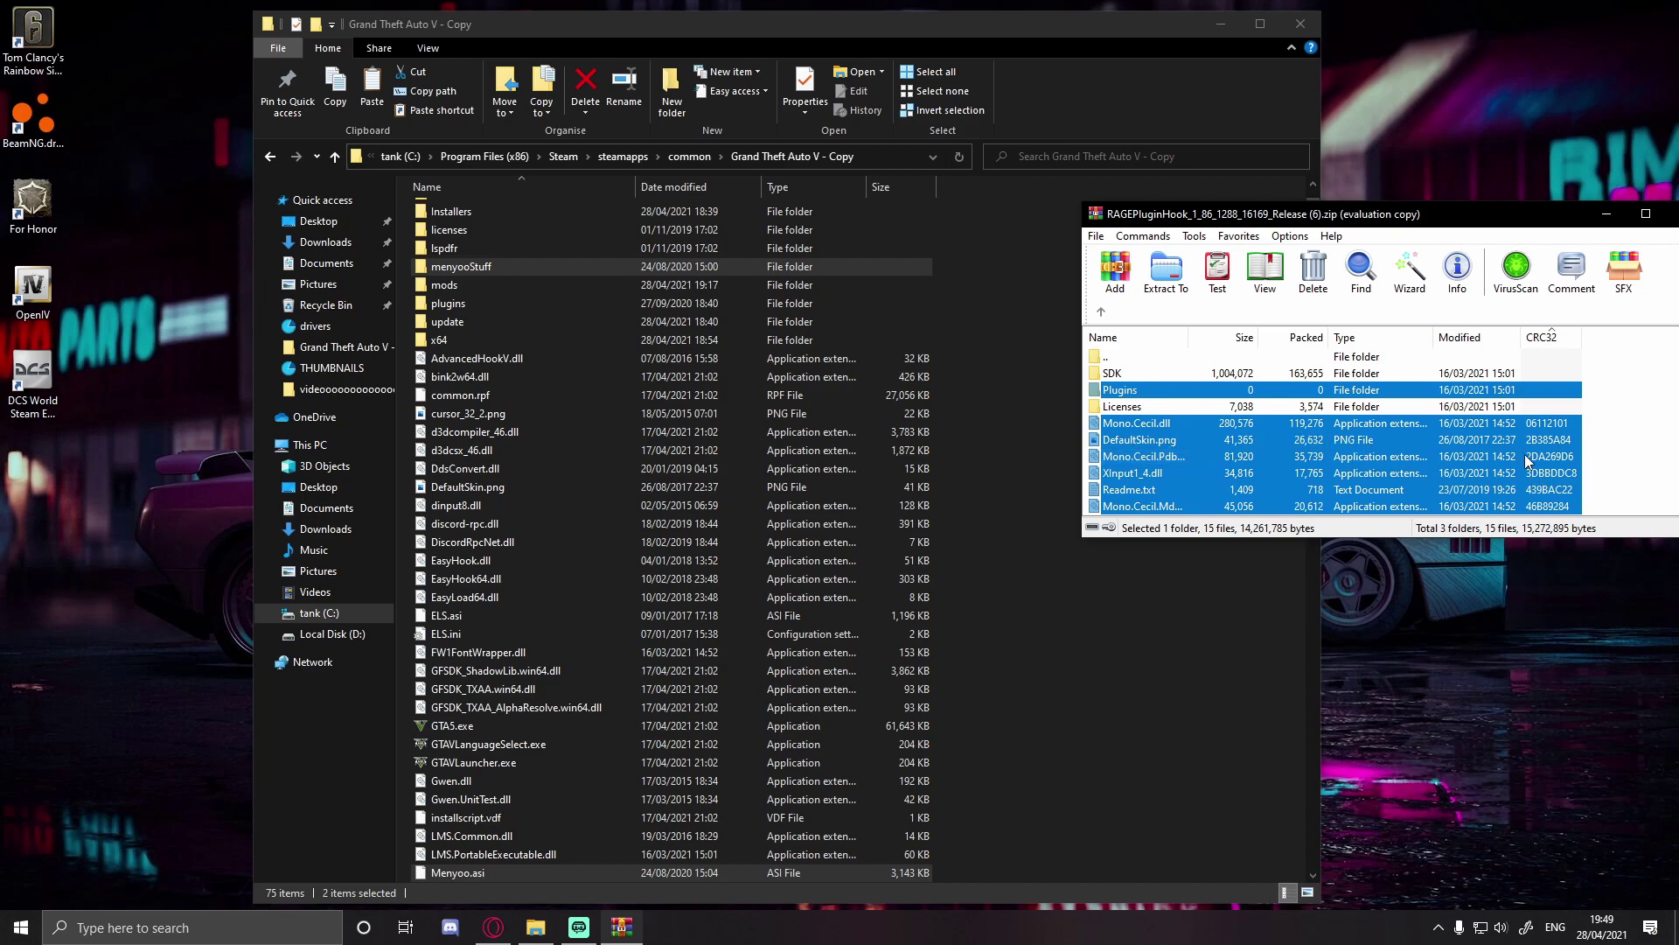
{"action": "left_click_drag", "start_coordinate": [1525, 456], "coordinate": [1104, 728]}
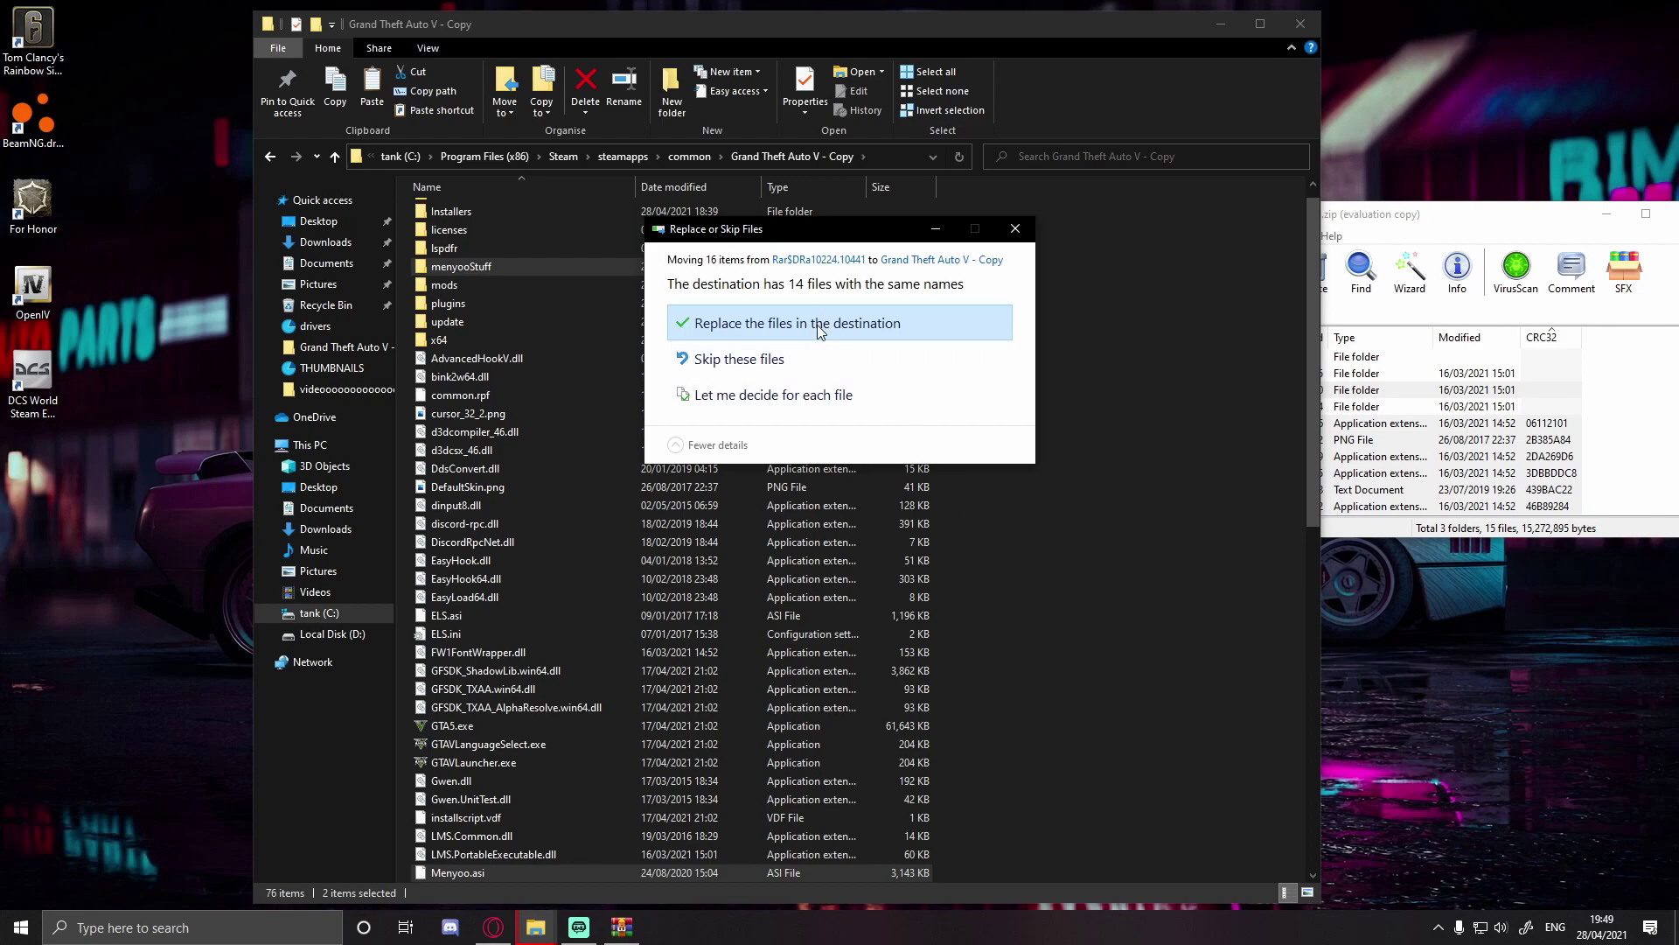
{"action": "left_click", "coordinate": [817, 323]}
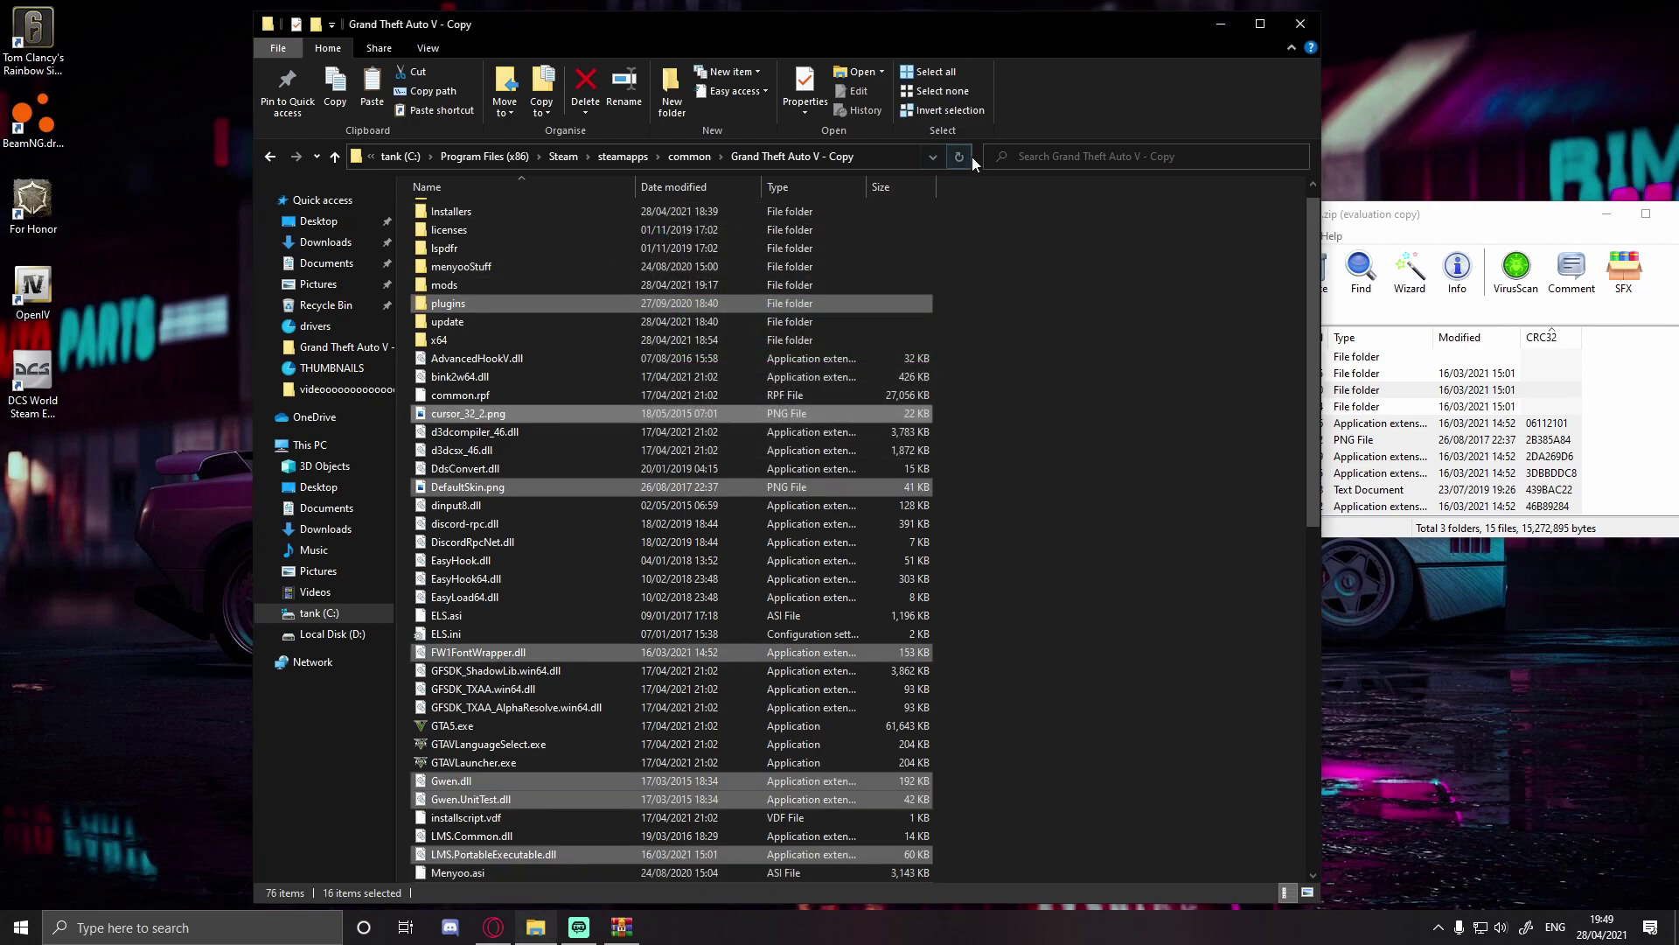
{"action": "left_click", "coordinate": [960, 156]}
{"action": "left_click_drag", "start_coordinate": [1333, 212], "coordinate": [849, 216]}
{"action": "left_click", "coordinate": [1191, 216]}
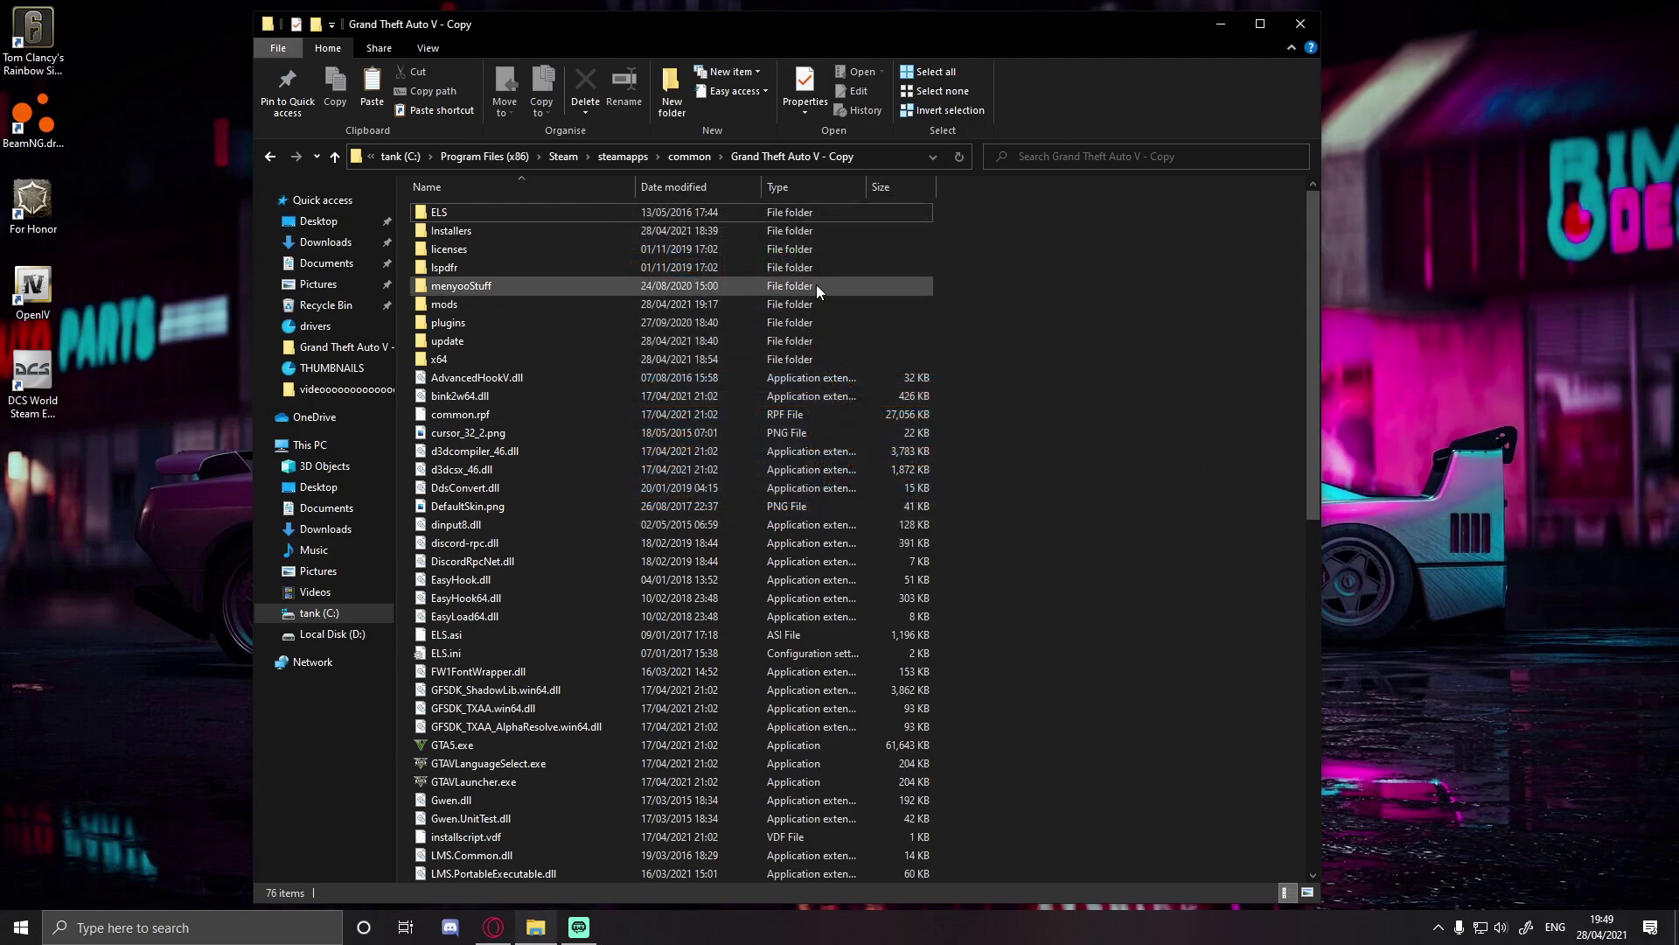
Step: Run RAGEPluginHook.exe from the Grand Theft Auto V - Copy folder, accepting the disclaimer and the backup of the current game version
{"action": "scroll", "coordinate": [926, 356], "scroll_direction": "down", "scroll_amount": 9}
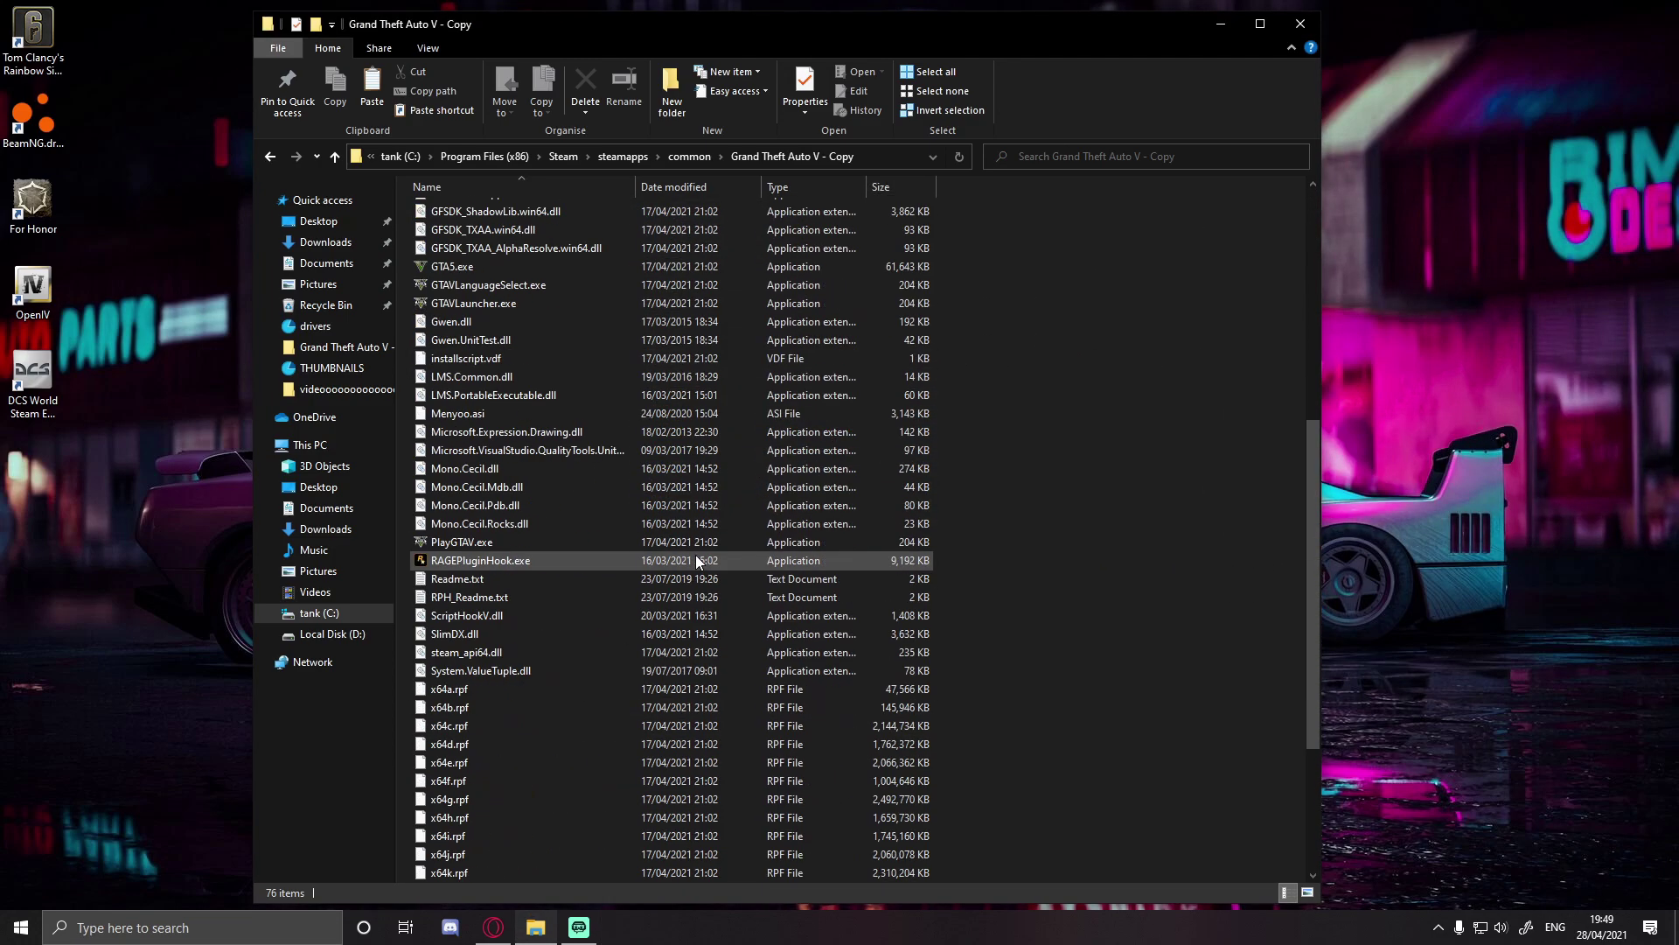
{"action": "left_click", "coordinate": [490, 562]}
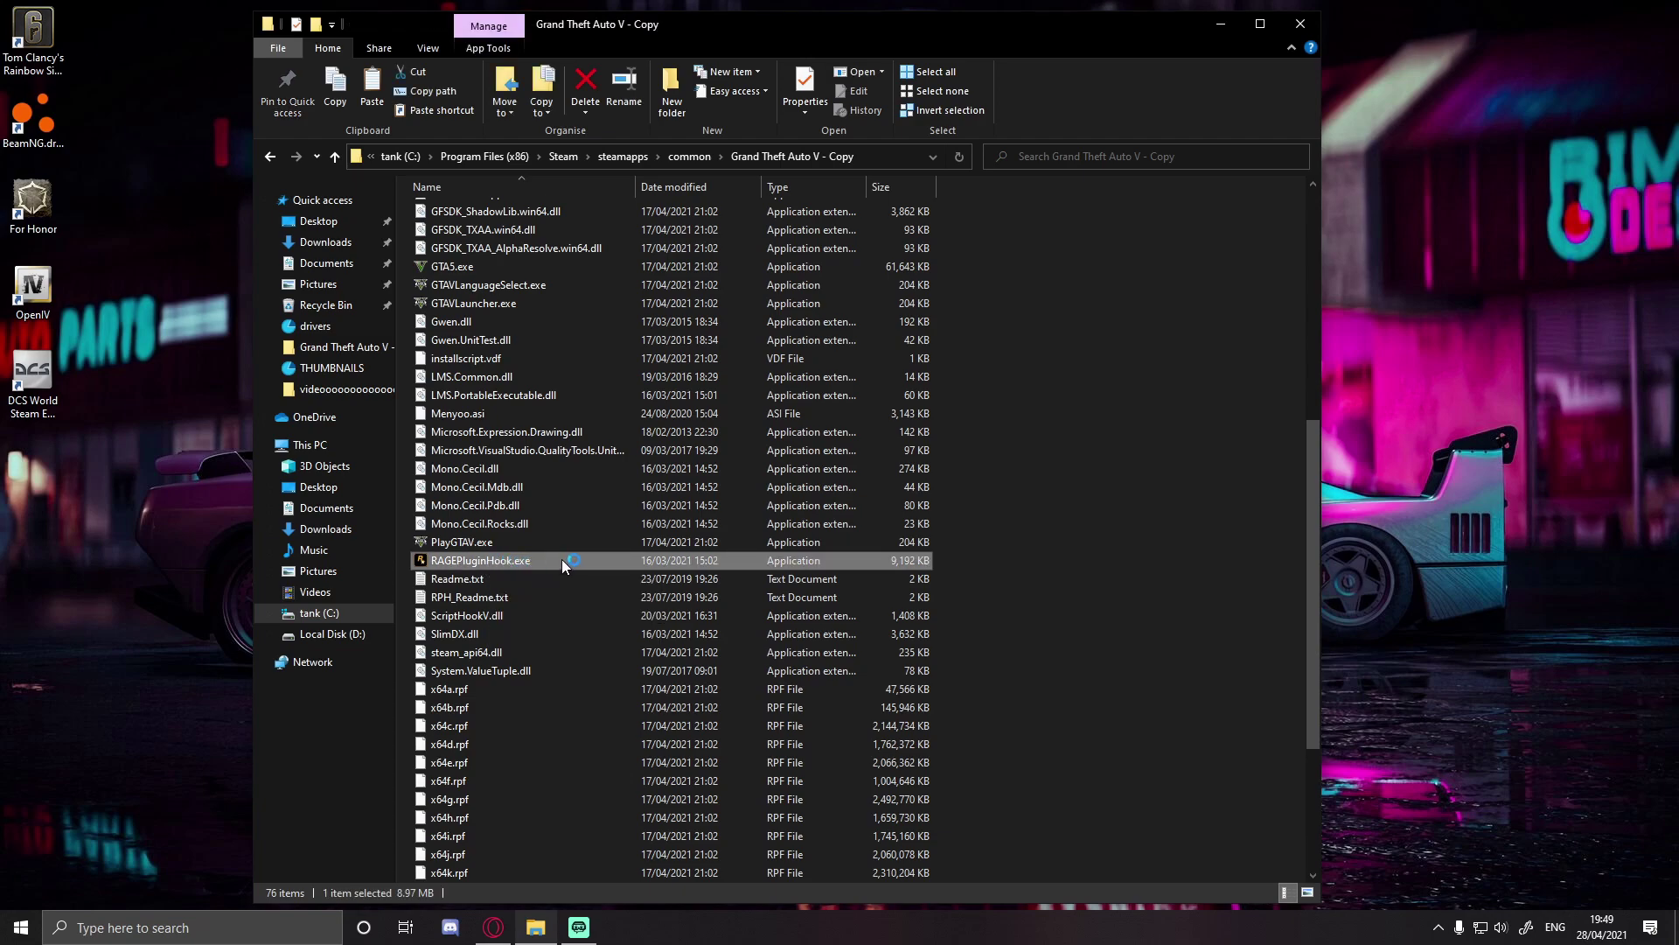
{"action": "mouse_move", "coordinate": [562, 559]}
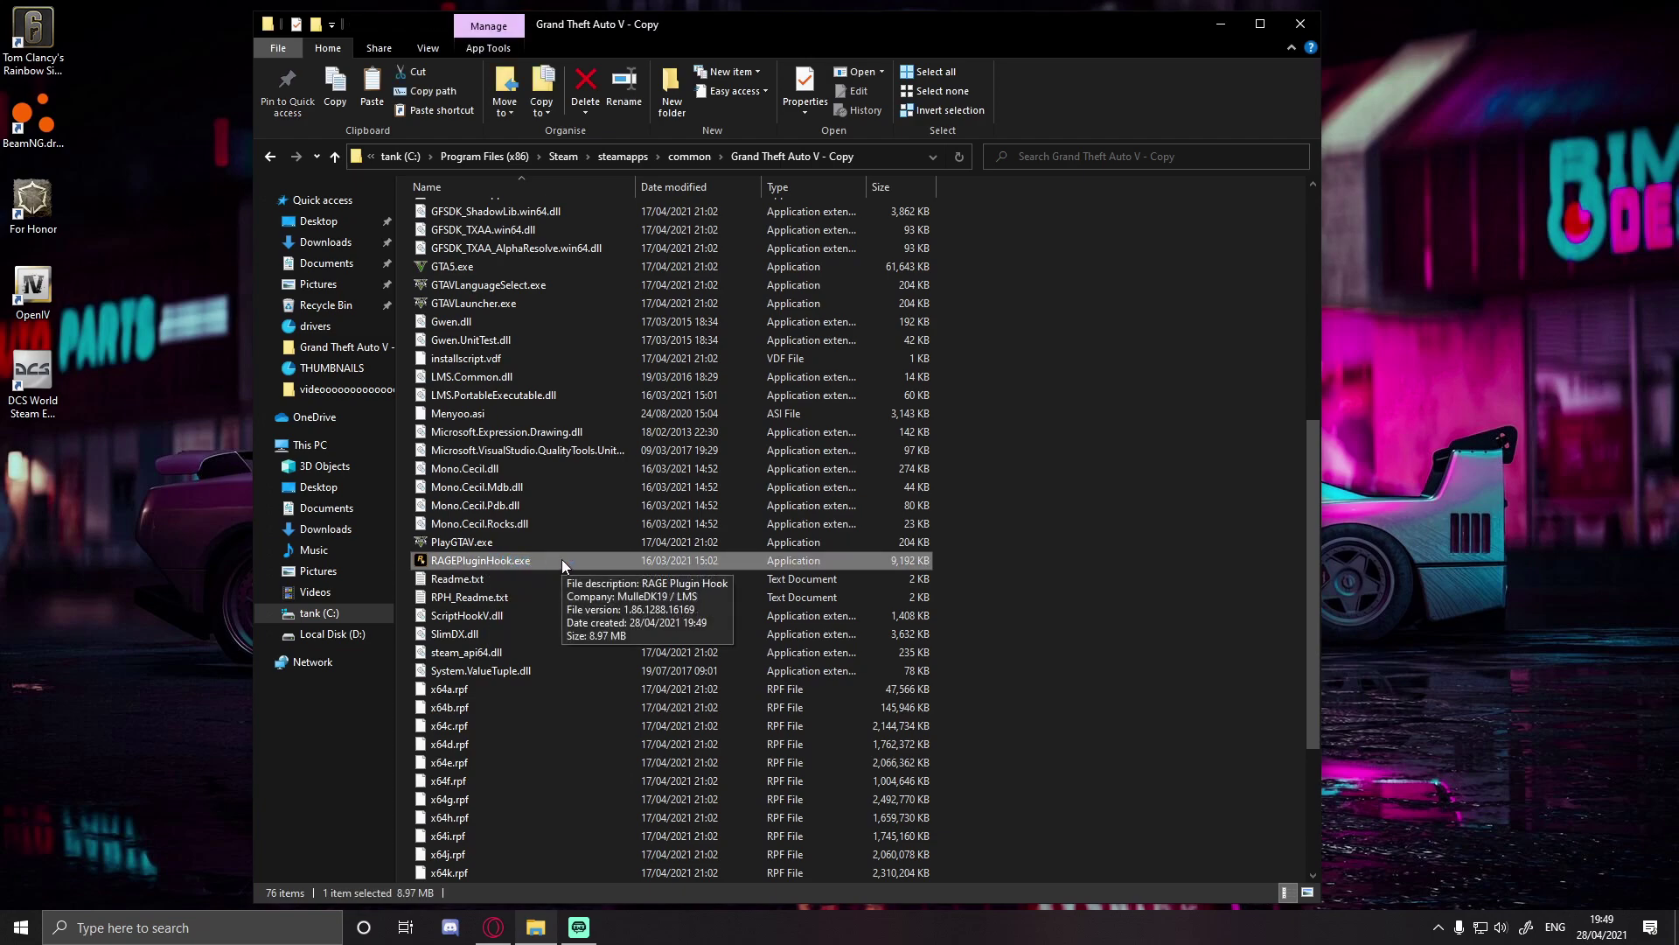
{"action": "double_click", "coordinate": [562, 559]}
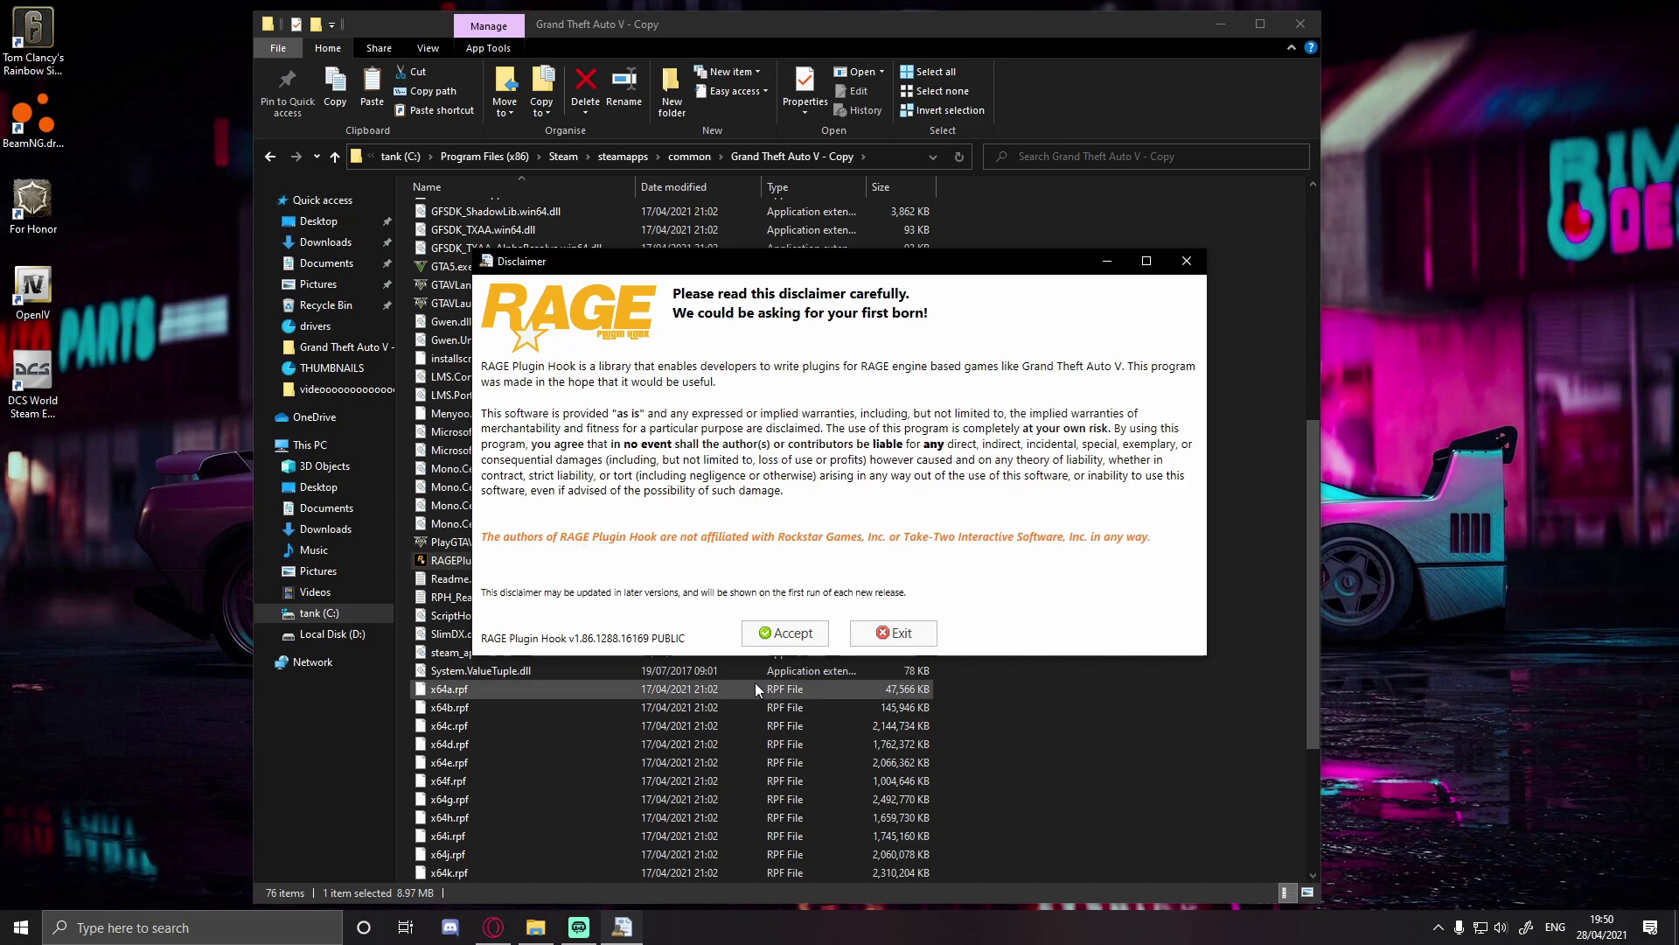
{"action": "left_click", "coordinate": [789, 637]}
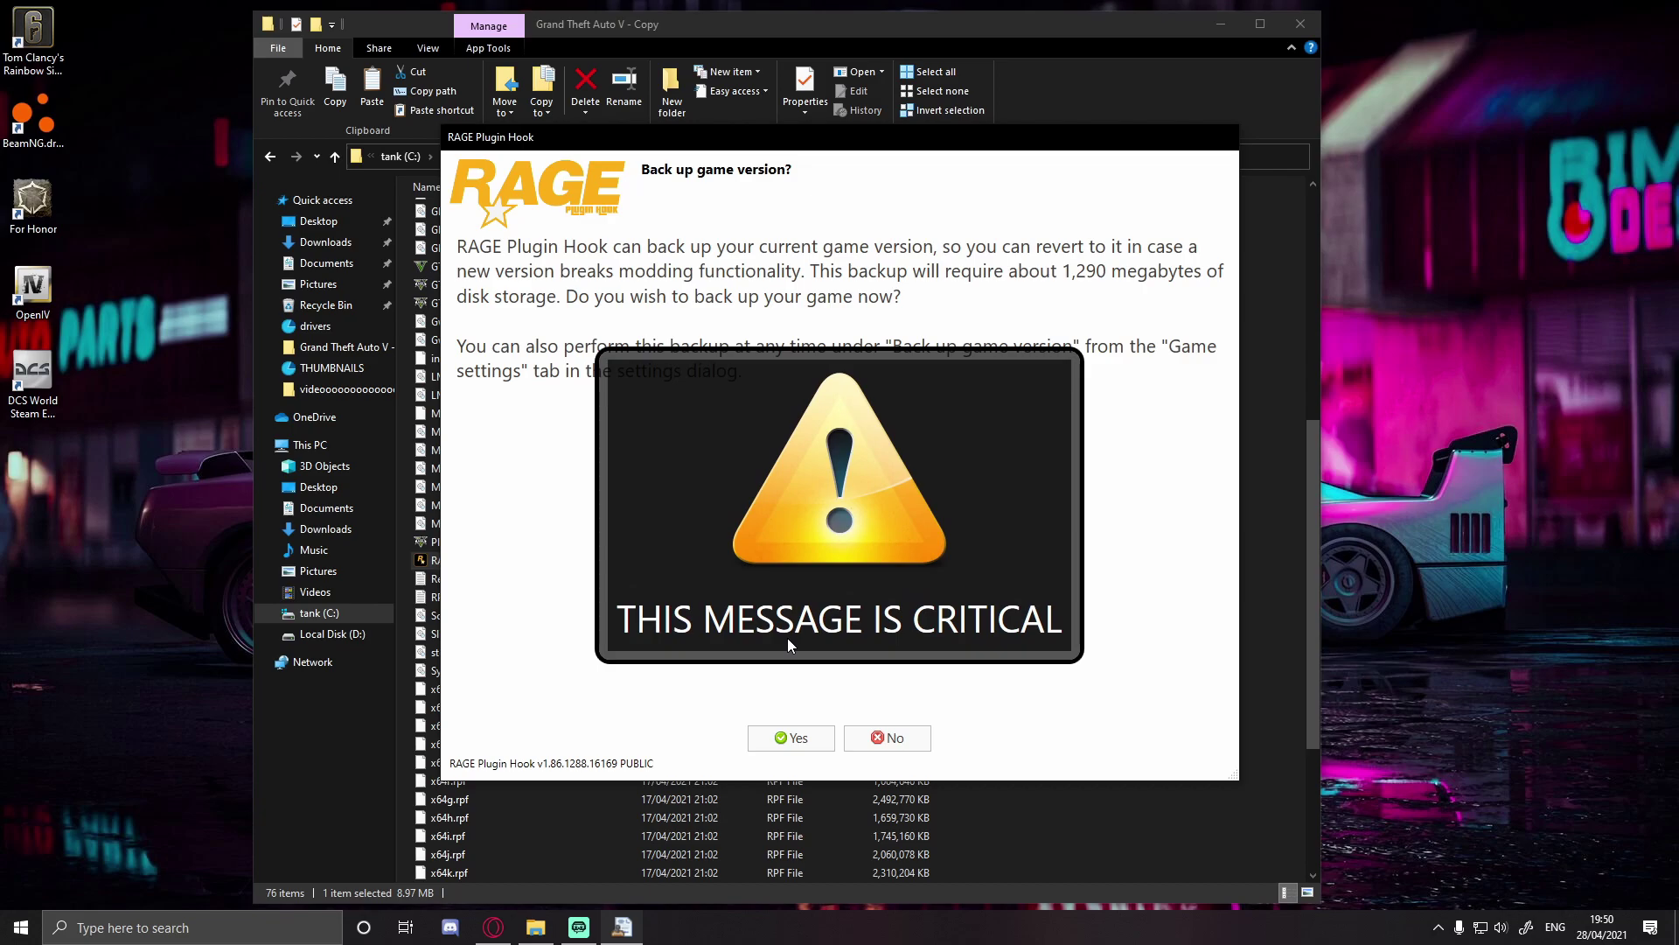
{"action": "left_click", "coordinate": [792, 737]}
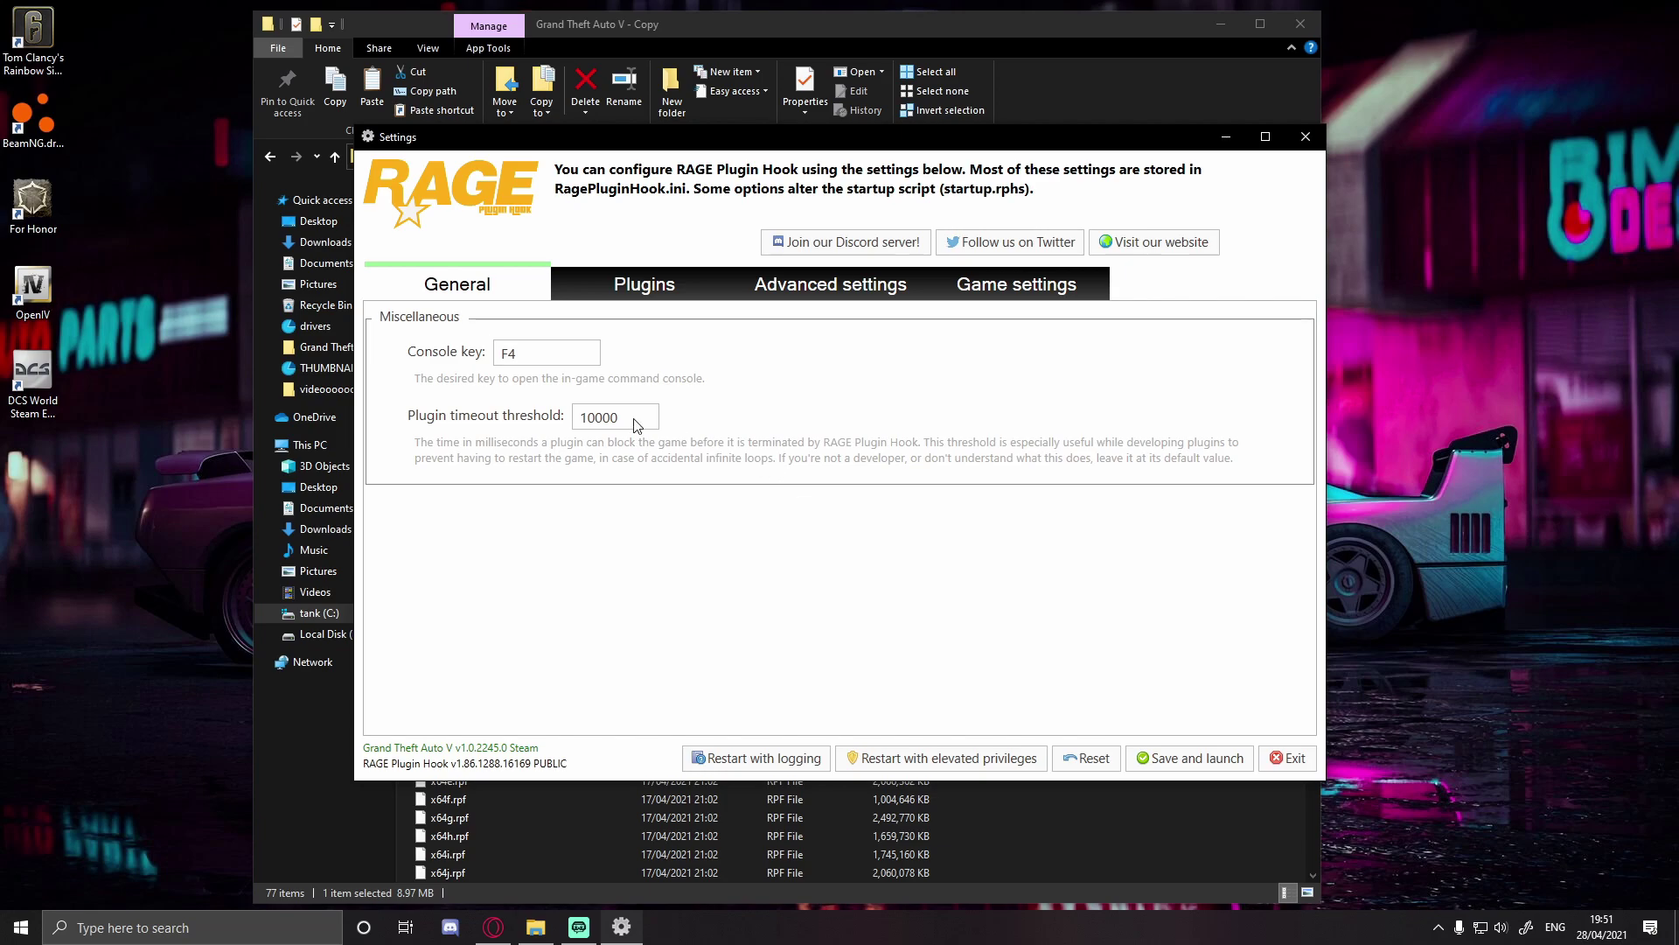
Step: Set the plugin timeout threshold to 60000 in the RAGE Plugin Hook settings
{"action": "left_click", "coordinate": [588, 417]}
{"action": "key", "text": "BackSpace"}
{"action": "type", "text": "6"}
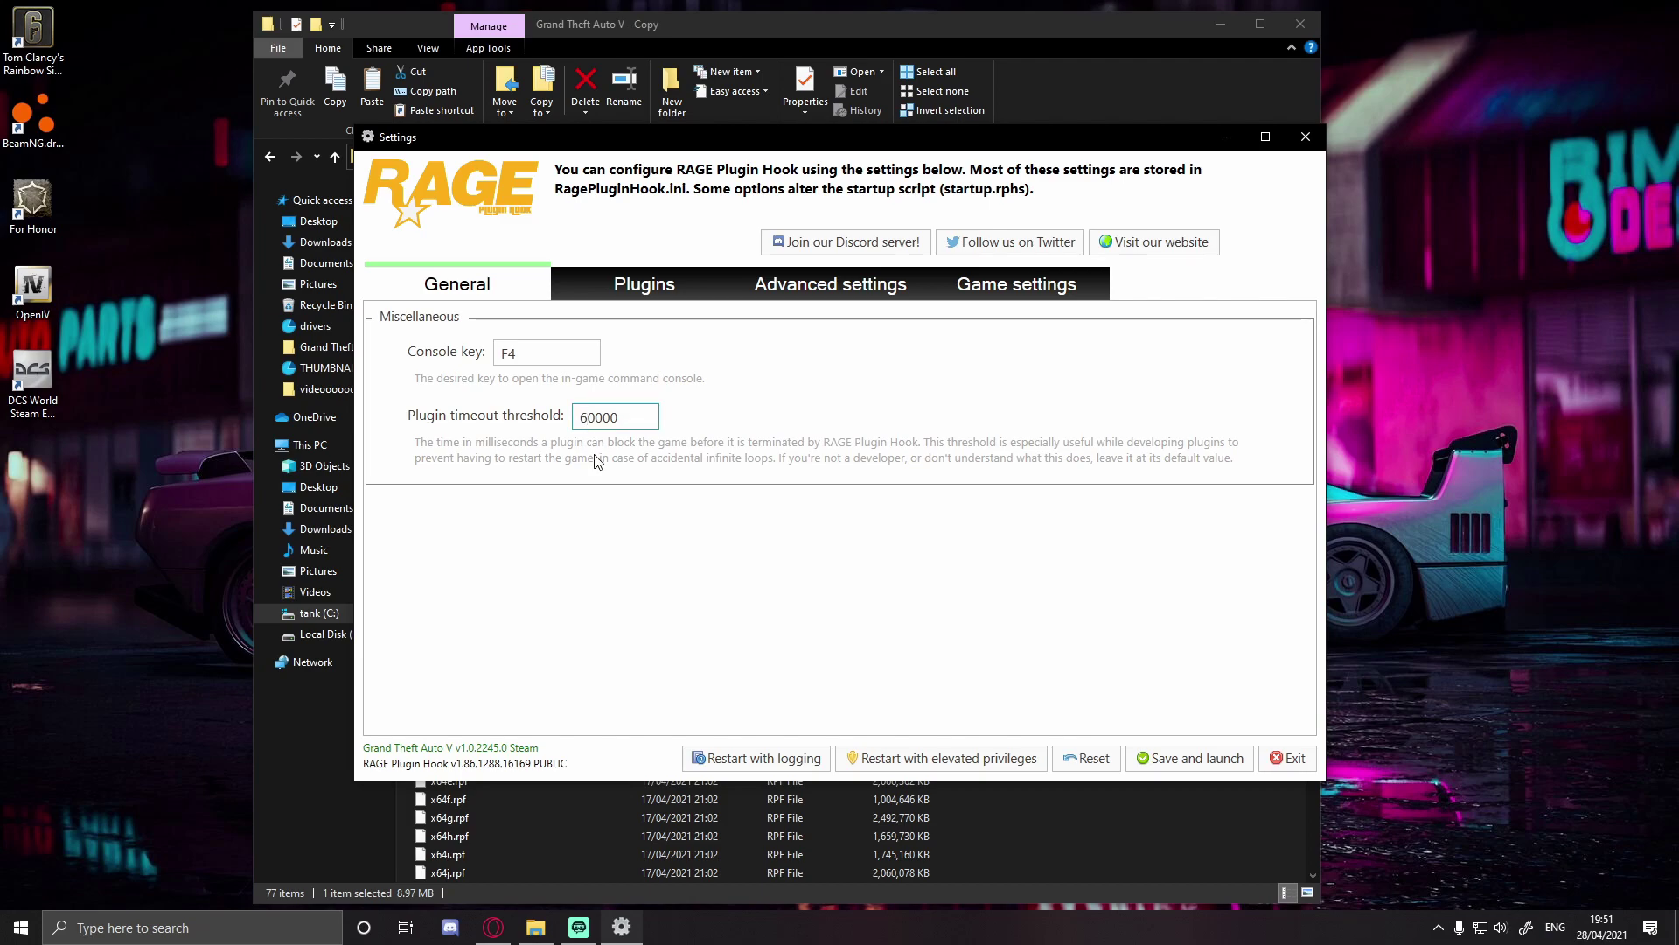
Step: Configure the plugin load sequence to load all plugins on startup
{"action": "left_click", "coordinate": [658, 289]}
{"action": "left_click", "coordinate": [458, 395]}
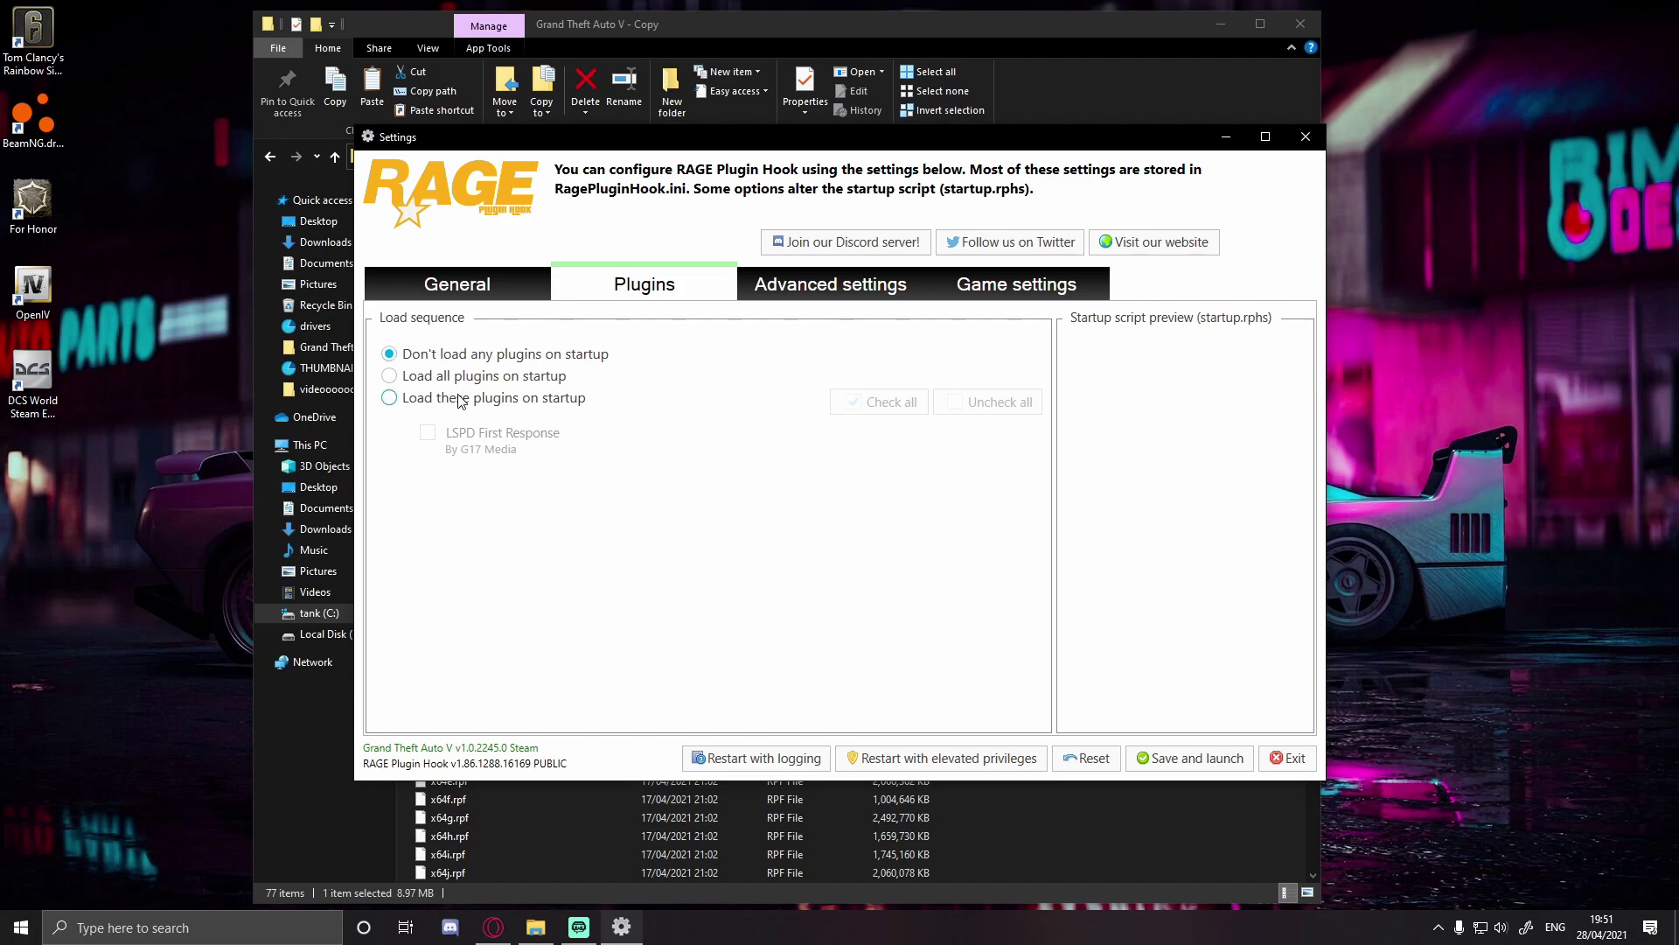
{"action": "left_click", "coordinate": [879, 404]}
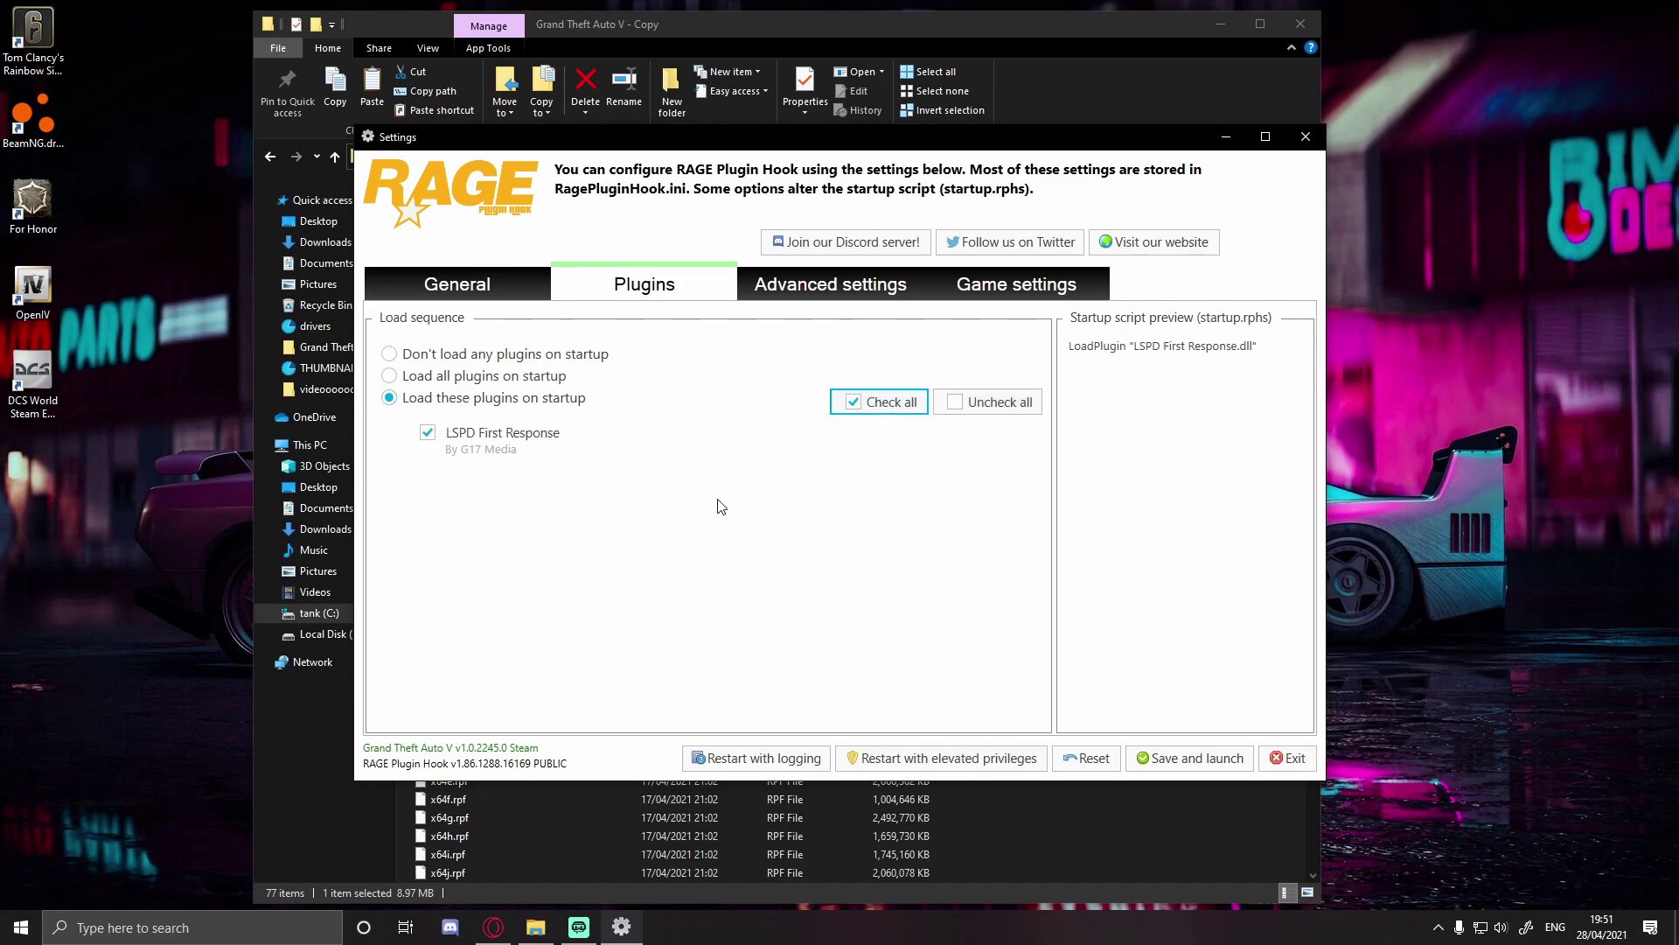
{"action": "left_click", "coordinate": [395, 378]}
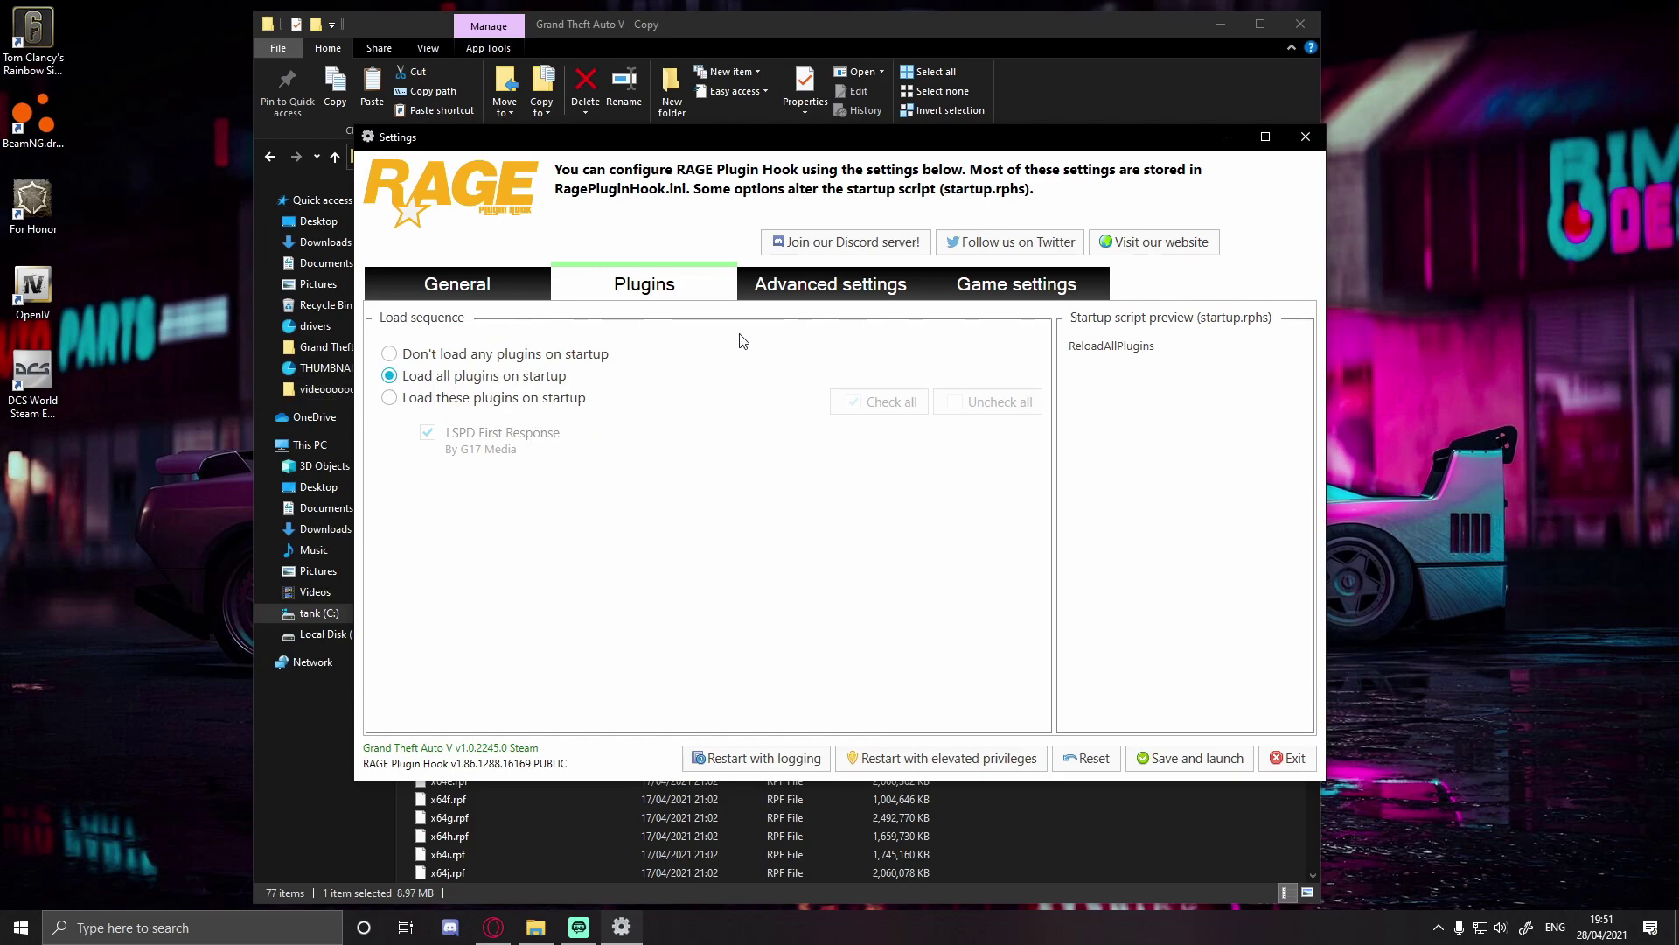
Step: Save the RAGE Plugin Hook settings and launch, dismiss the notice about accessing the settings, and cancel the game launch
{"action": "left_click", "coordinate": [1165, 758]}
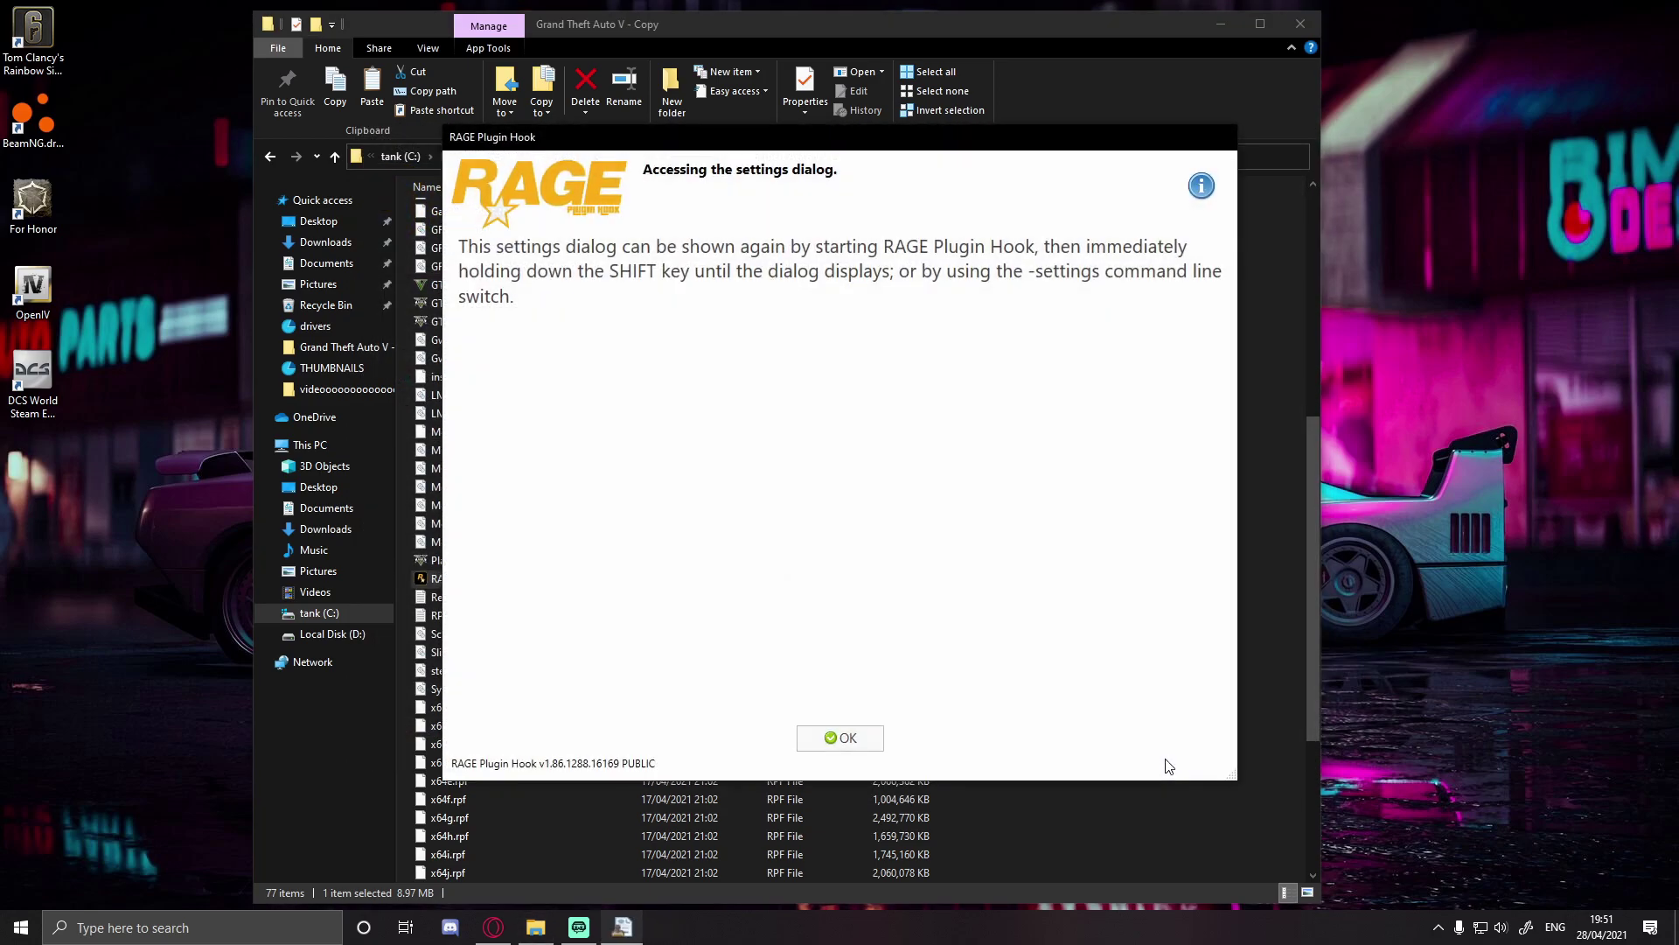
{"action": "left_click", "coordinate": [831, 731]}
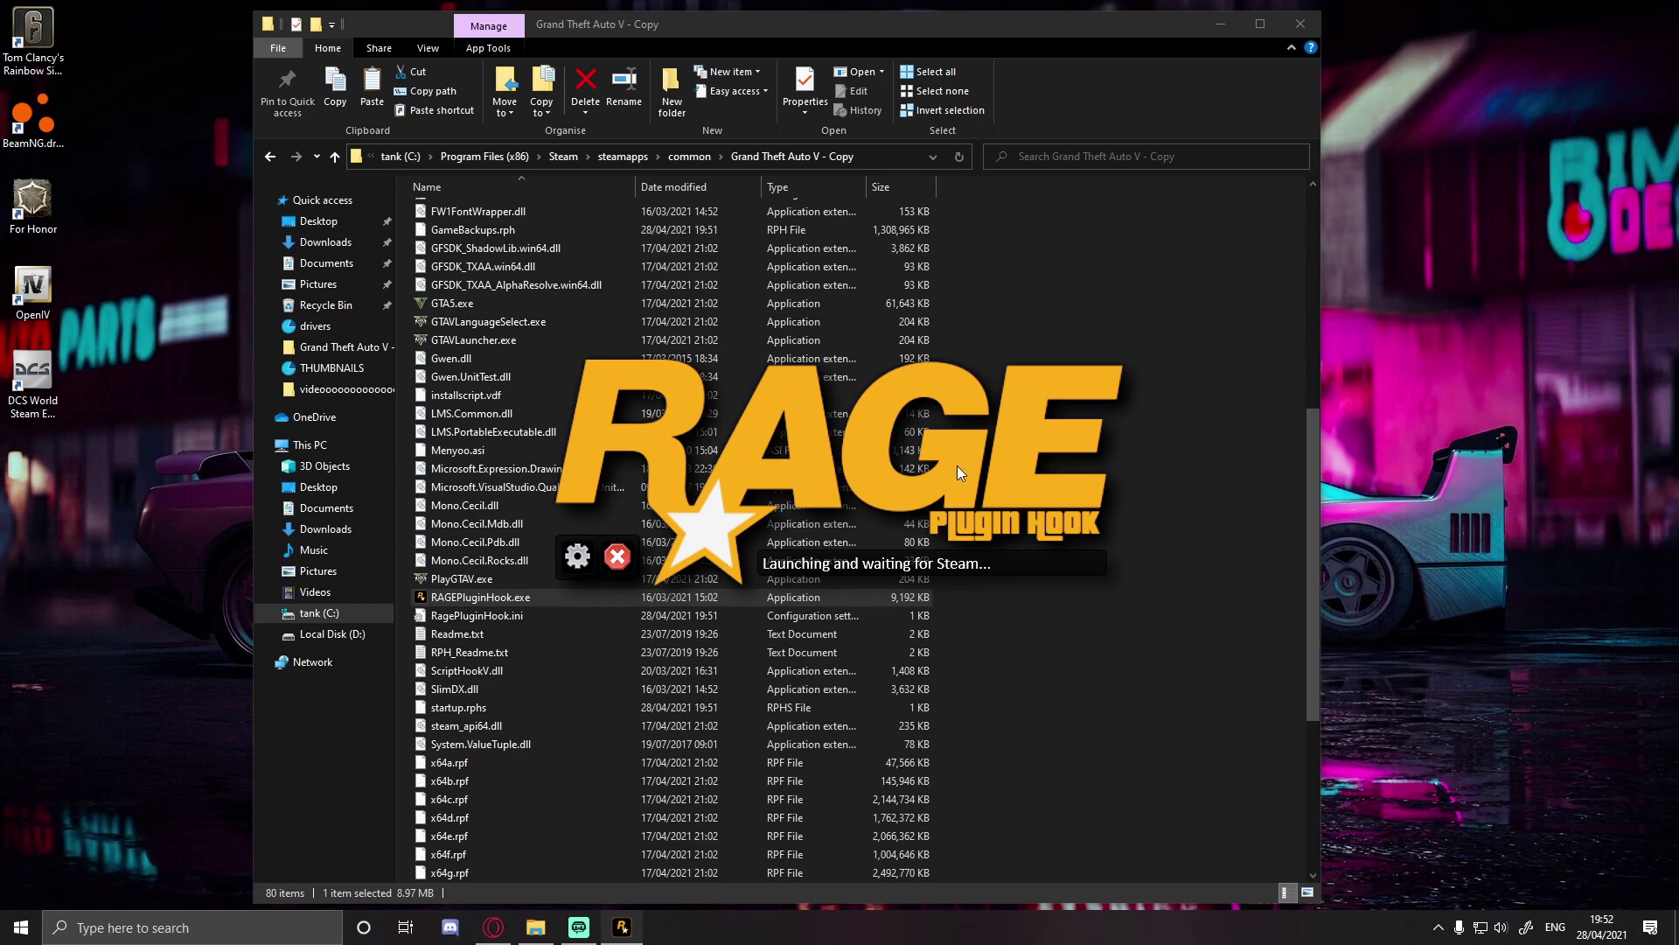
{"action": "left_click", "coordinate": [615, 556]}
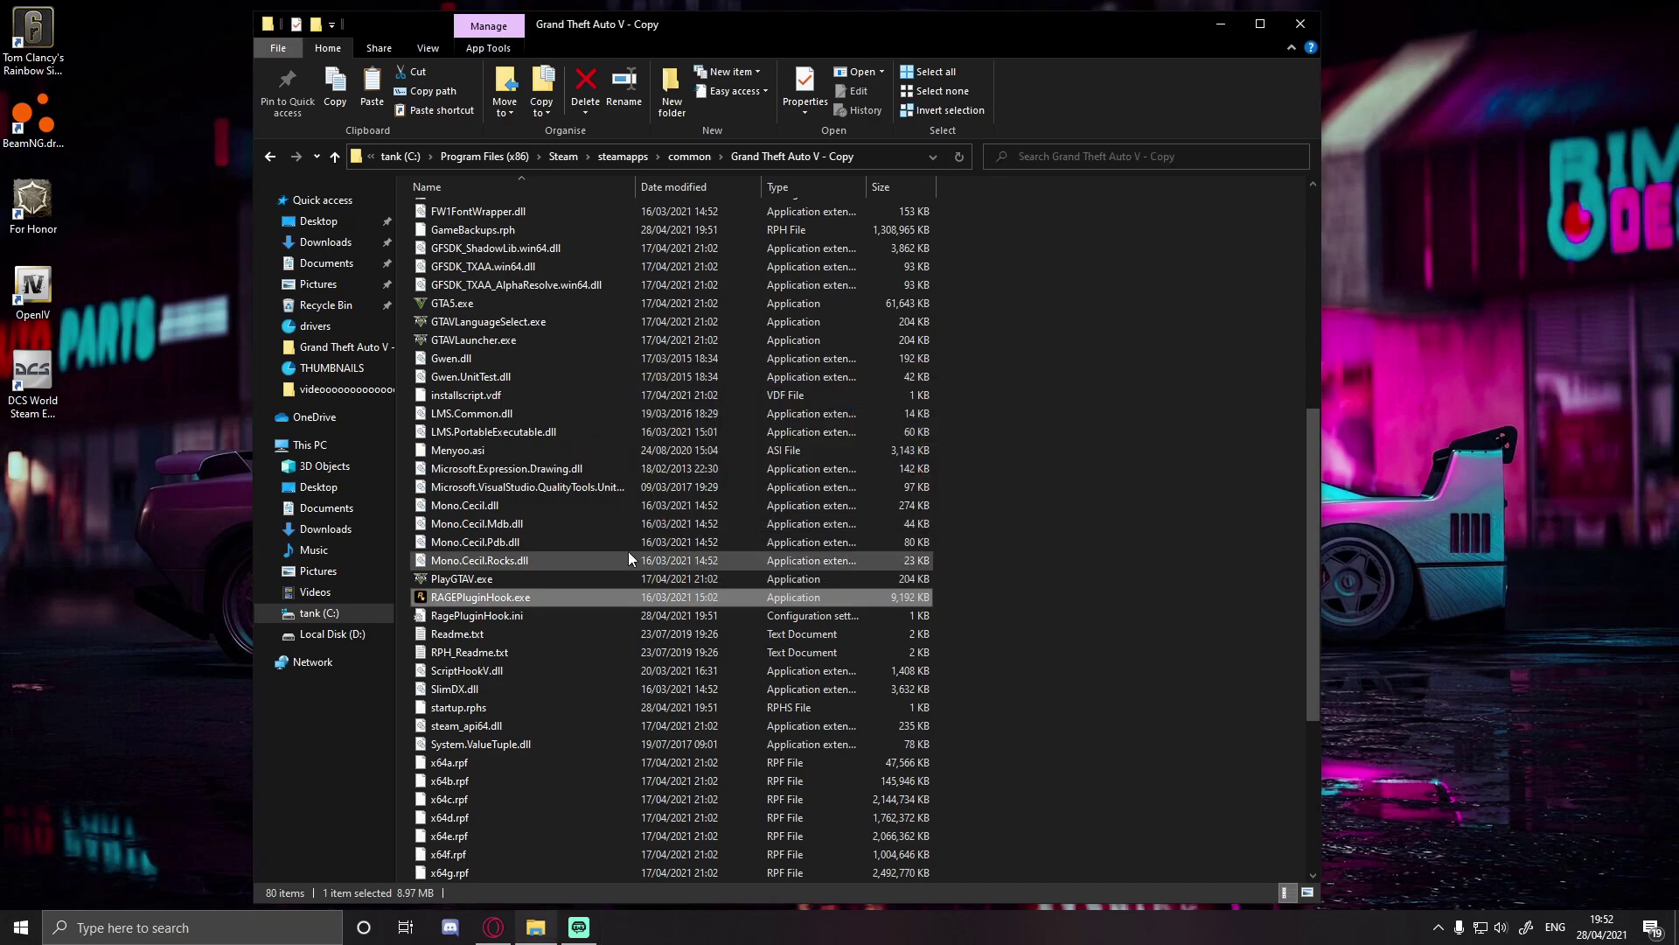